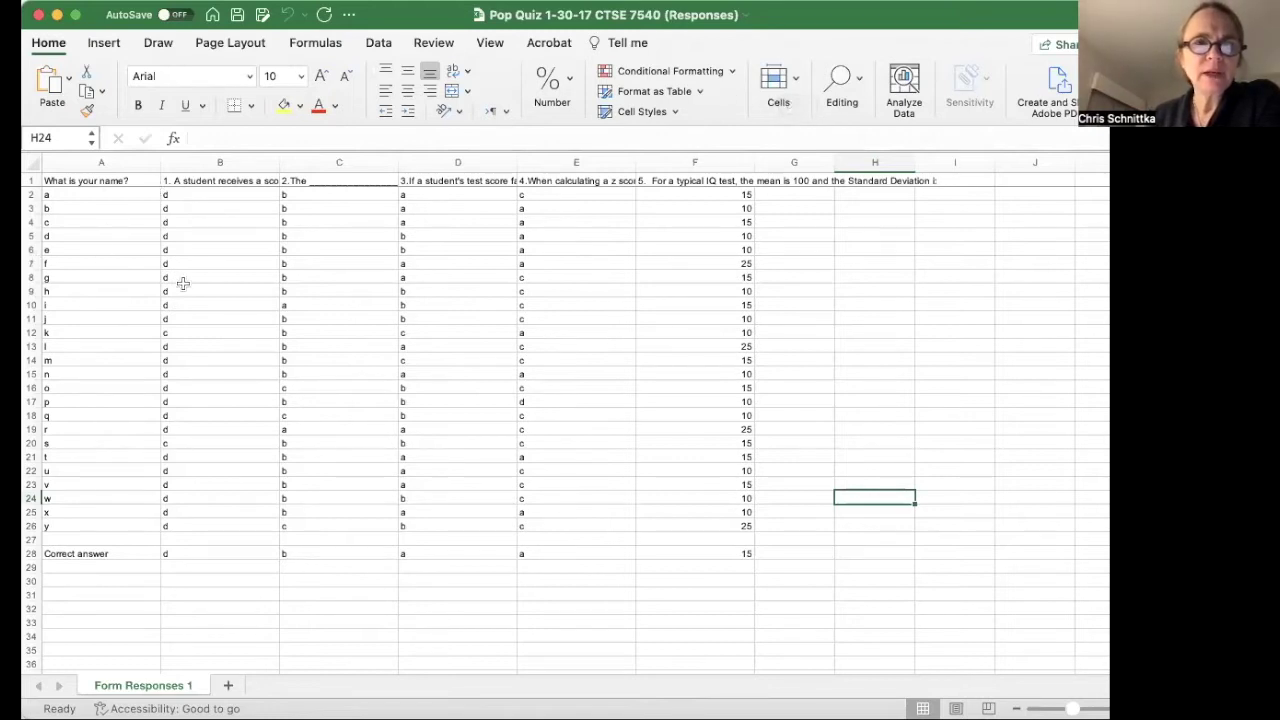
Copy the whole quiz response table A1:F28, including the correct answer row, and paste the copy starting at cell A31
{"action": "left_click", "coordinate": [70, 180]}
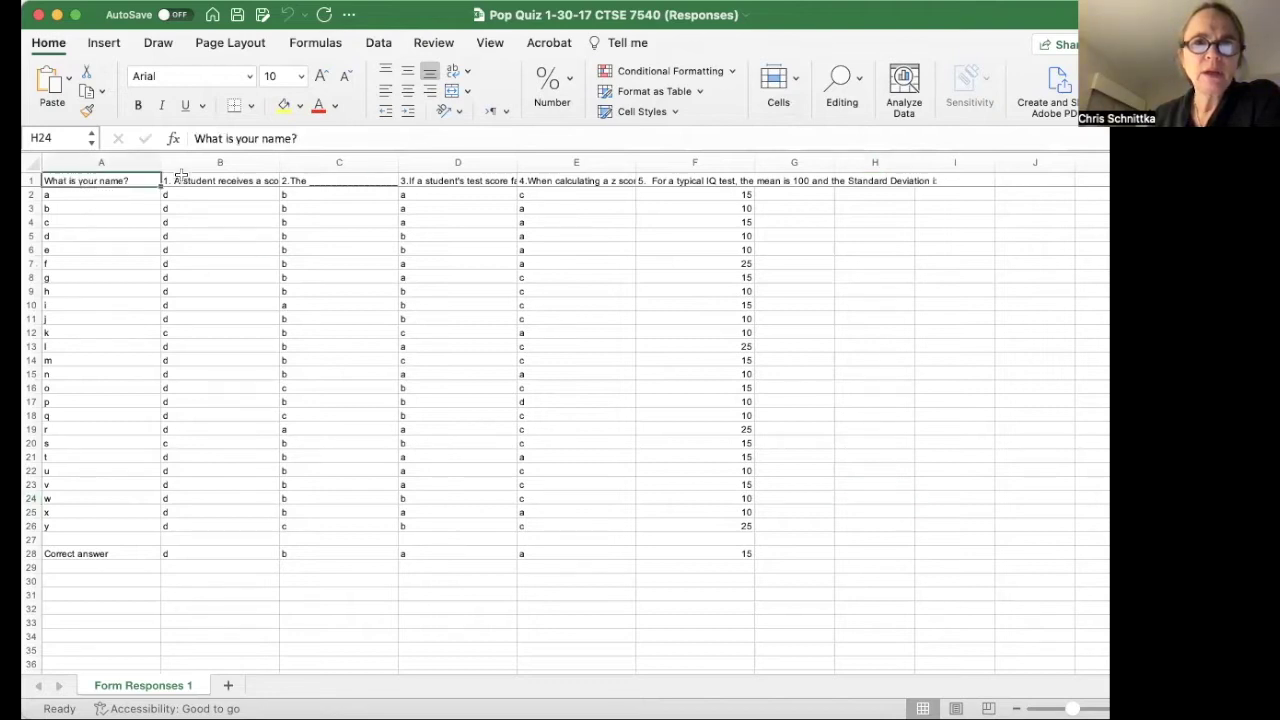
{"action": "left_click_drag", "start_coordinate": [182, 175], "coordinate": [735, 557]}
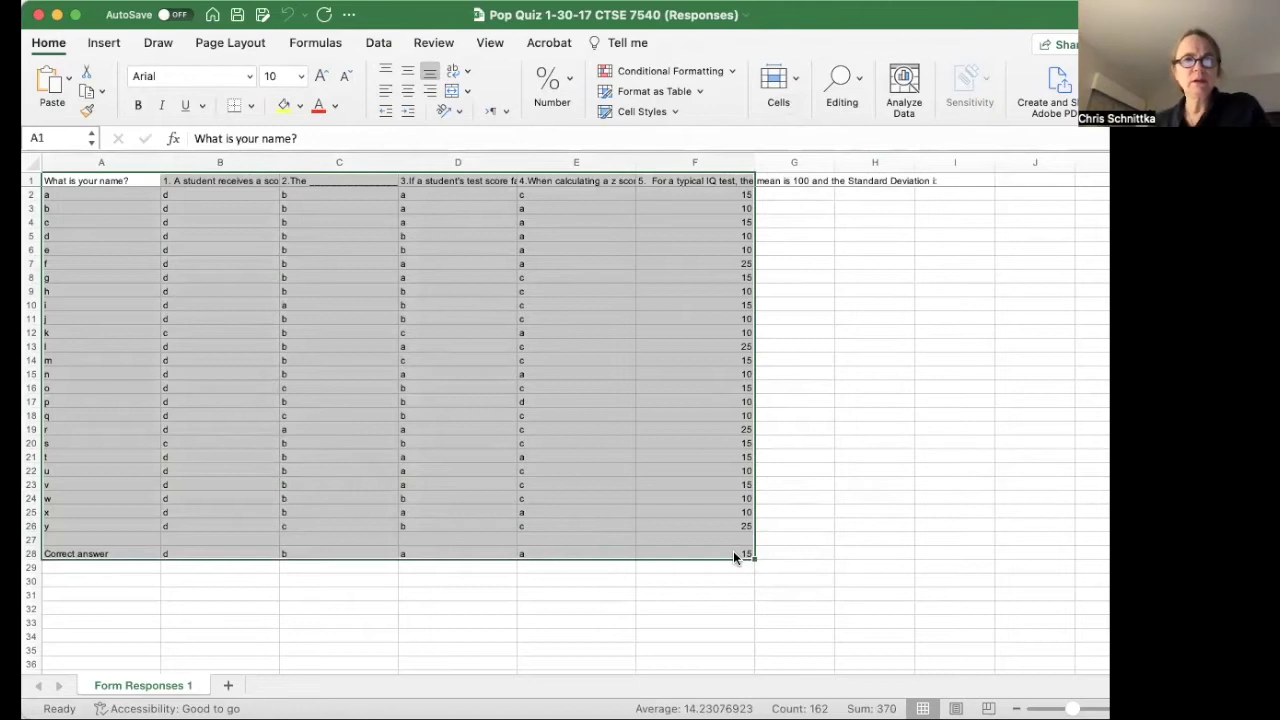
{"action": "key", "text": "super+c"}
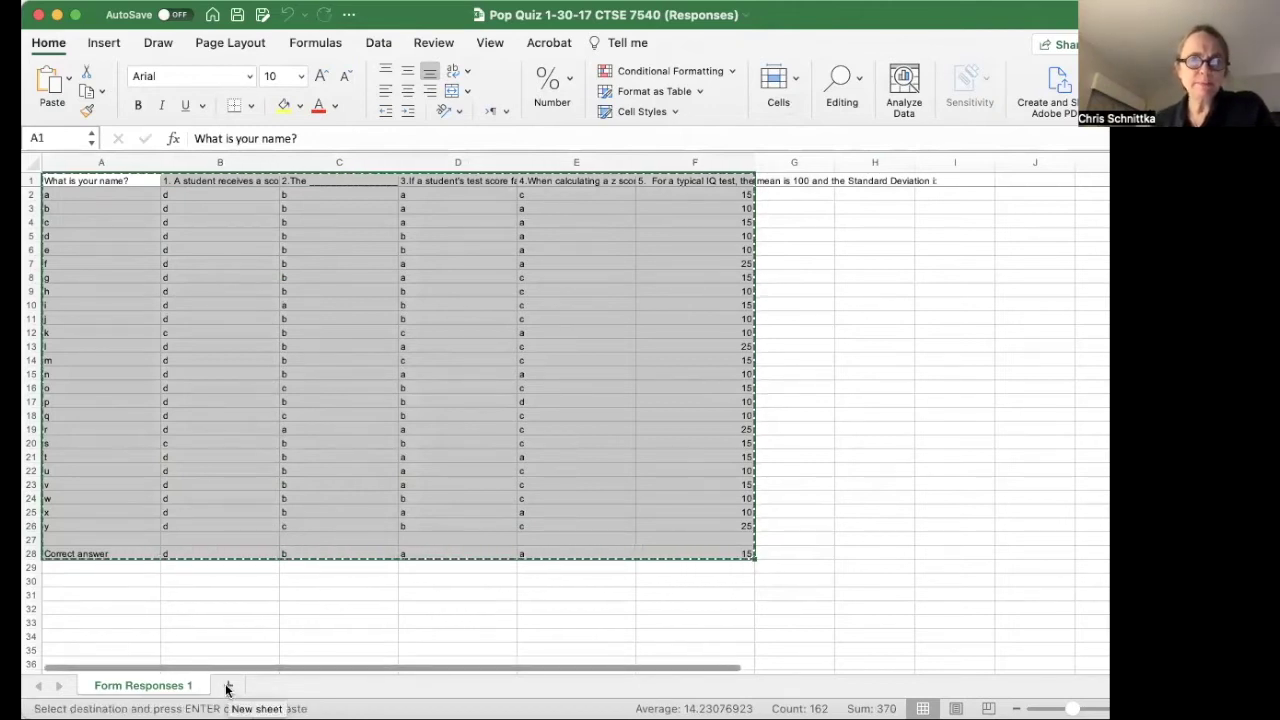
{"action": "scroll", "coordinate": [69, 583], "scroll_direction": "down", "scroll_amount": 5}
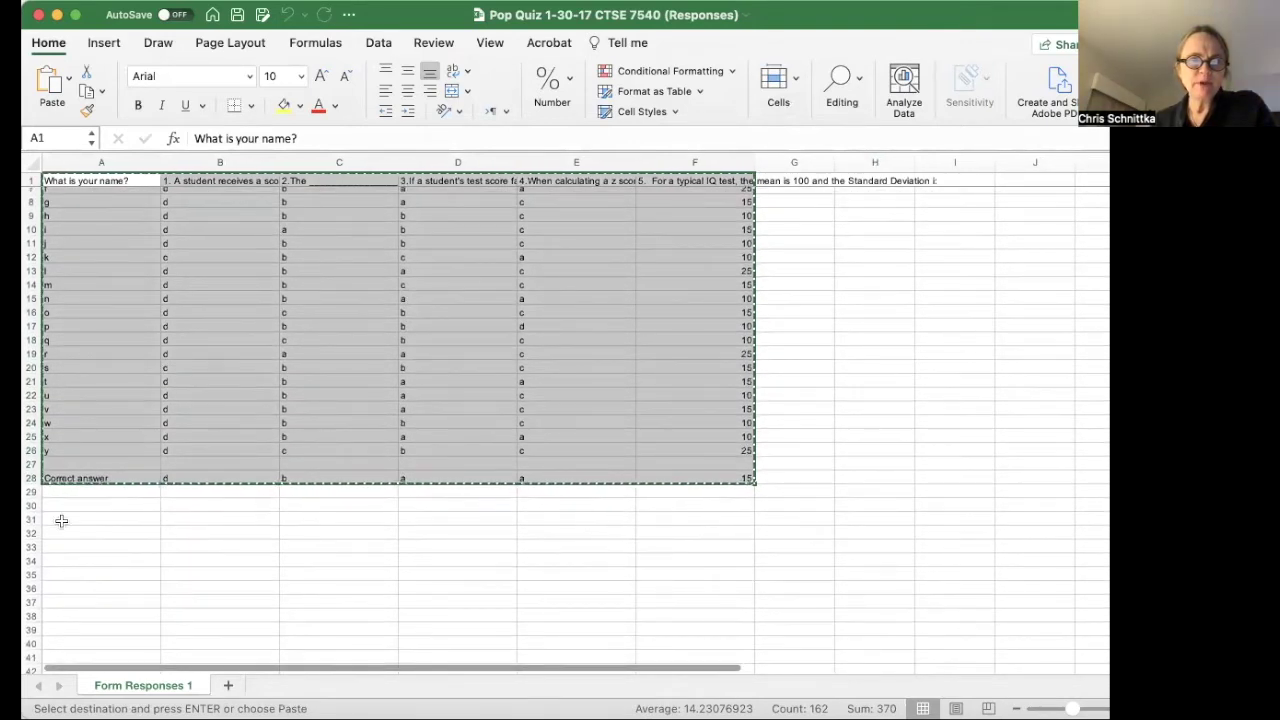
{"action": "left_click", "coordinate": [61, 520]}
{"action": "right_click", "coordinate": [61, 518]}
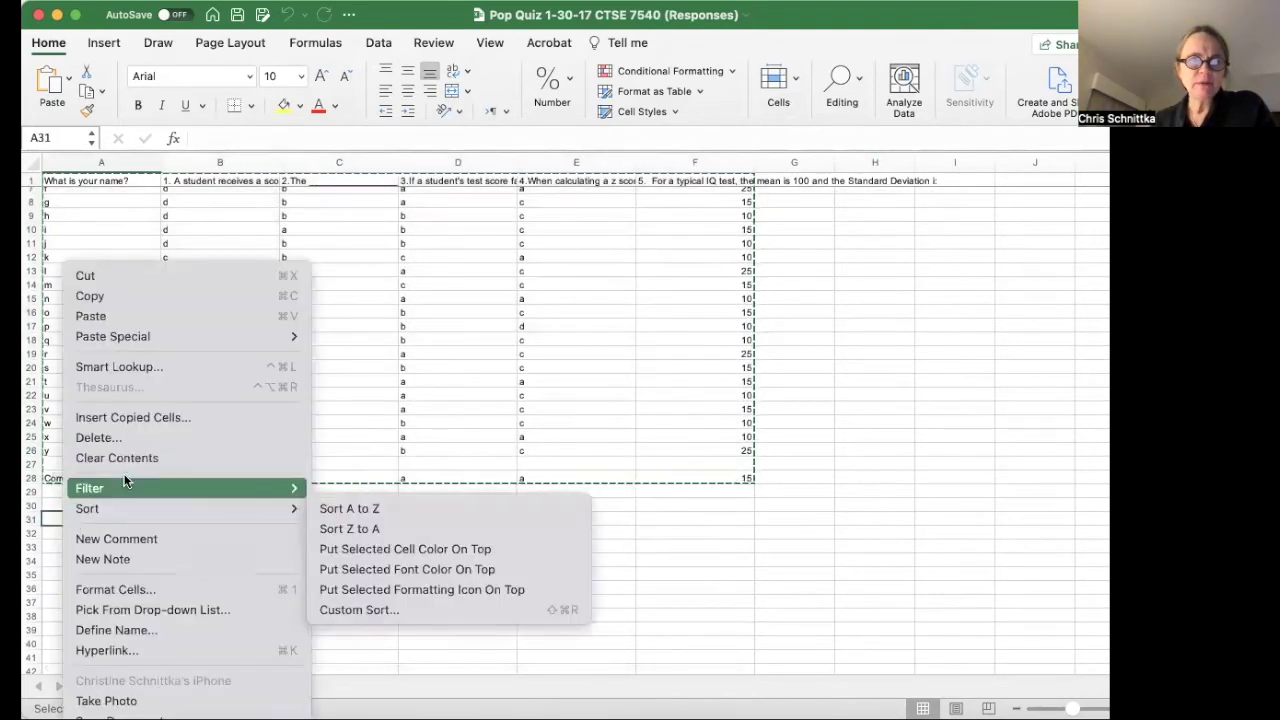
{"action": "left_click", "coordinate": [142, 316]}
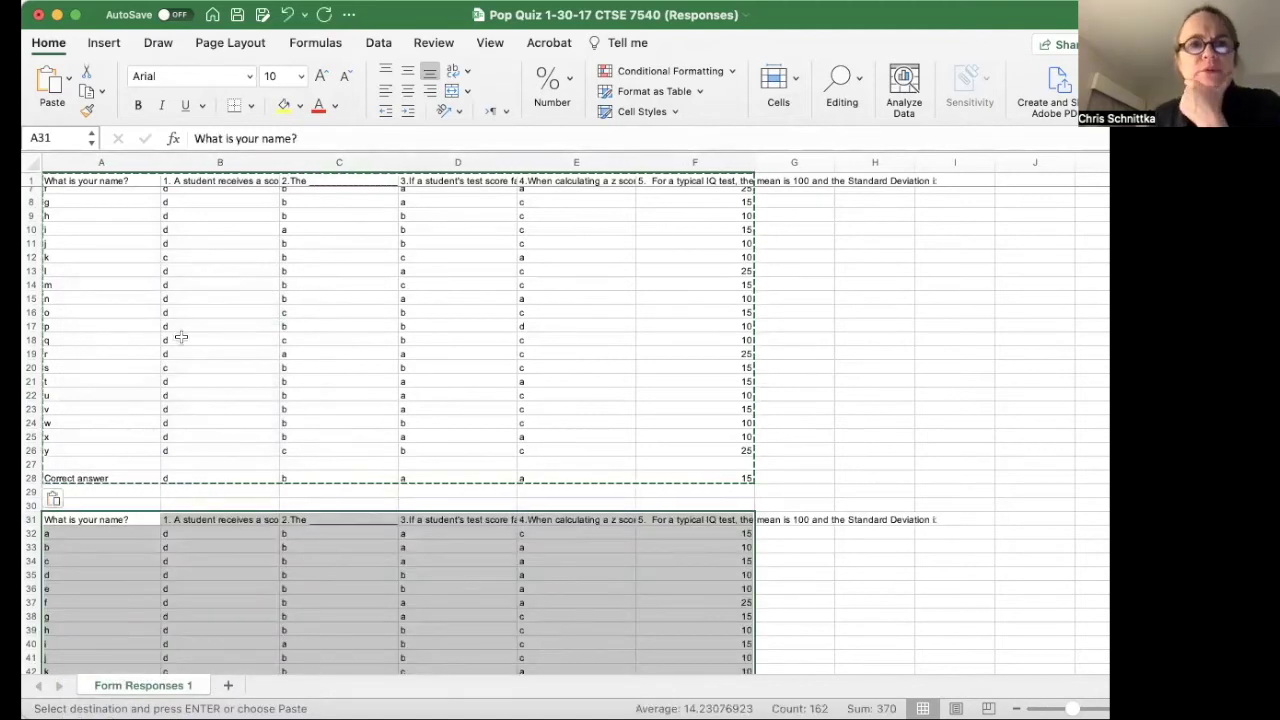
{"action": "scroll", "coordinate": [216, 283], "scroll_direction": "up", "scroll_amount": 2}
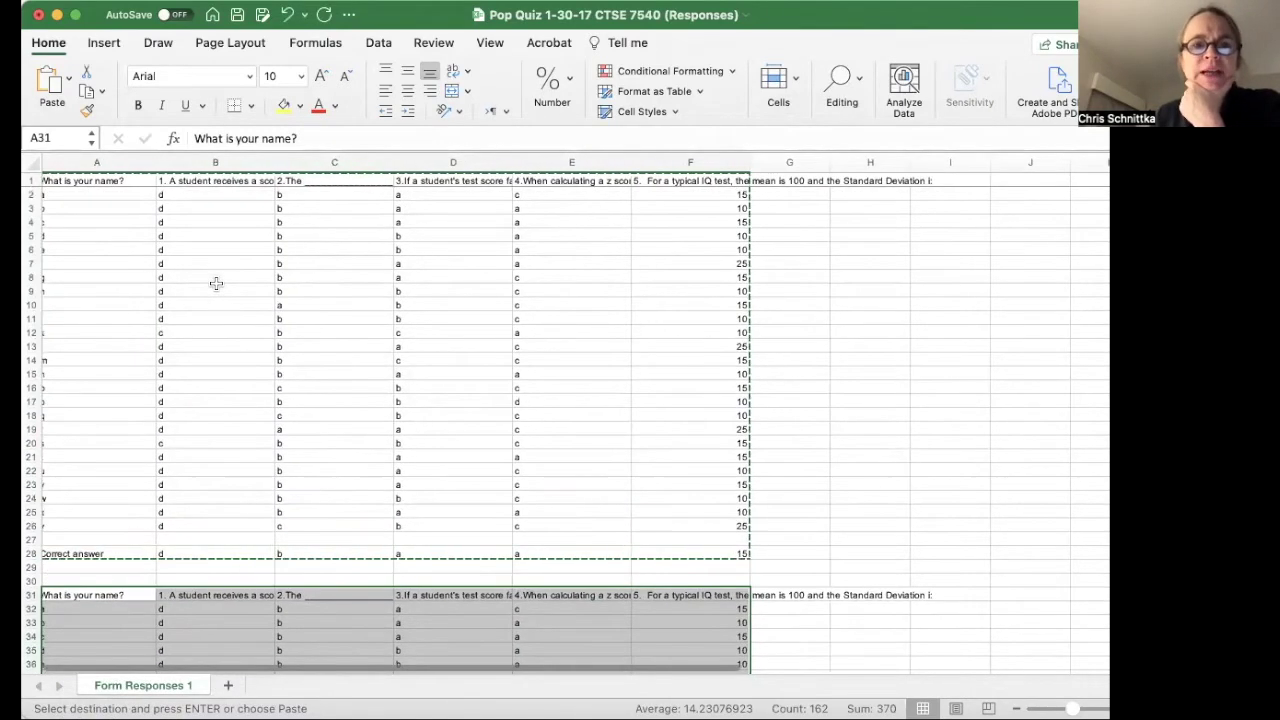
{"action": "scroll", "coordinate": [216, 283], "scroll_direction": "down", "scroll_amount": 6}
{"action": "scroll", "coordinate": [216, 283], "scroll_direction": "down", "scroll_amount": 3}
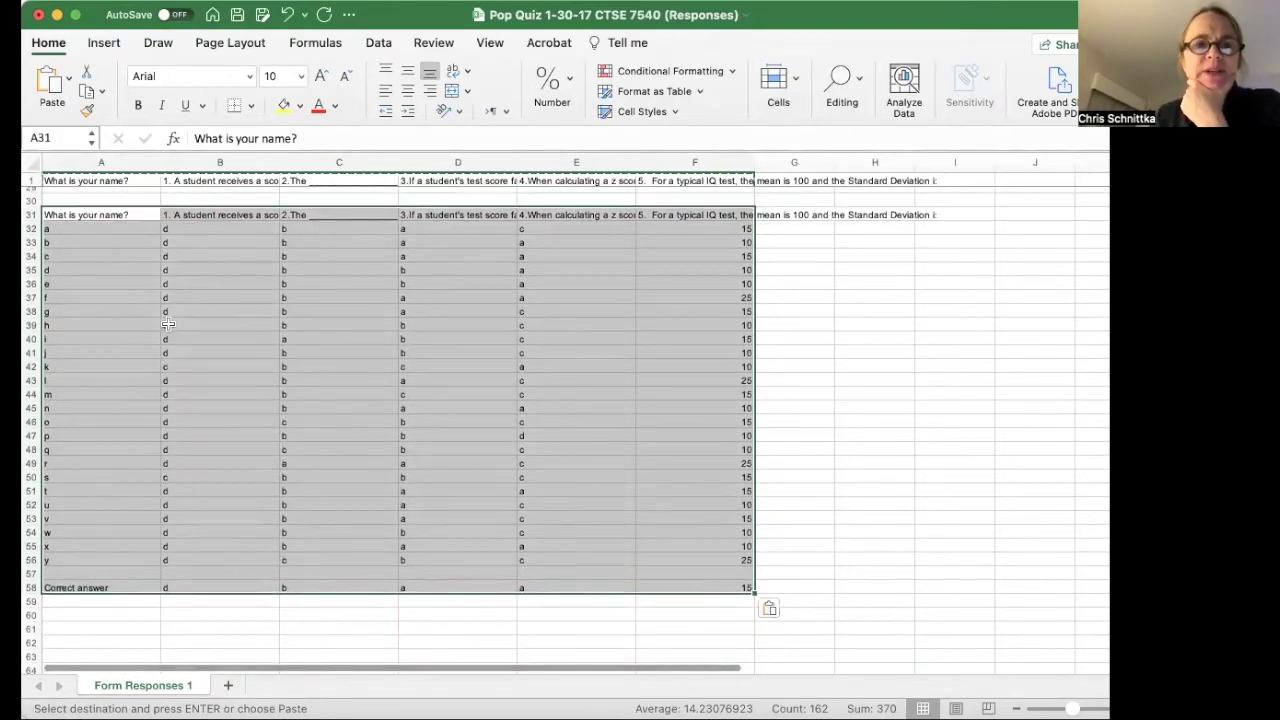
Enter the formula =IF(B2="d",1,0) in cell B32 to score student a's answer to question 1
{"action": "left_click", "coordinate": [171, 590]}
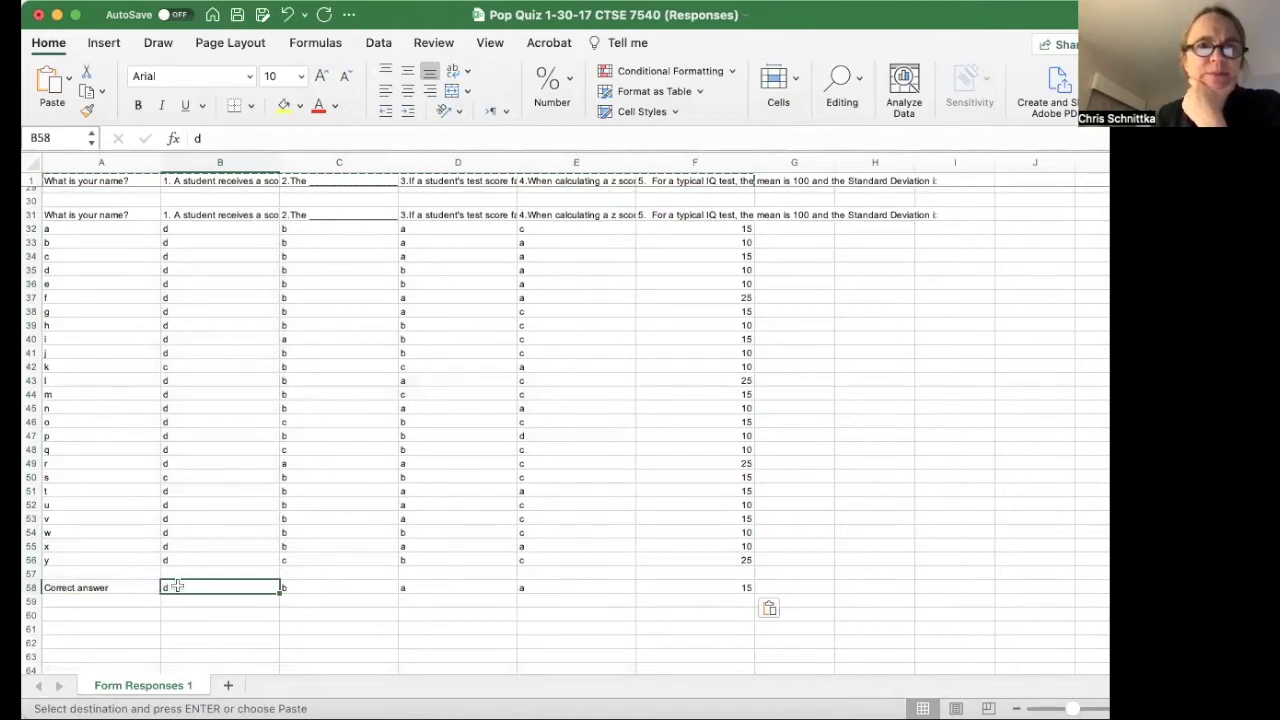
{"action": "left_click", "coordinate": [186, 228]}
{"action": "type", "text": "=IF("}
{"action": "scroll", "coordinate": [186, 228], "scroll_direction": "up", "scroll_amount": 9}
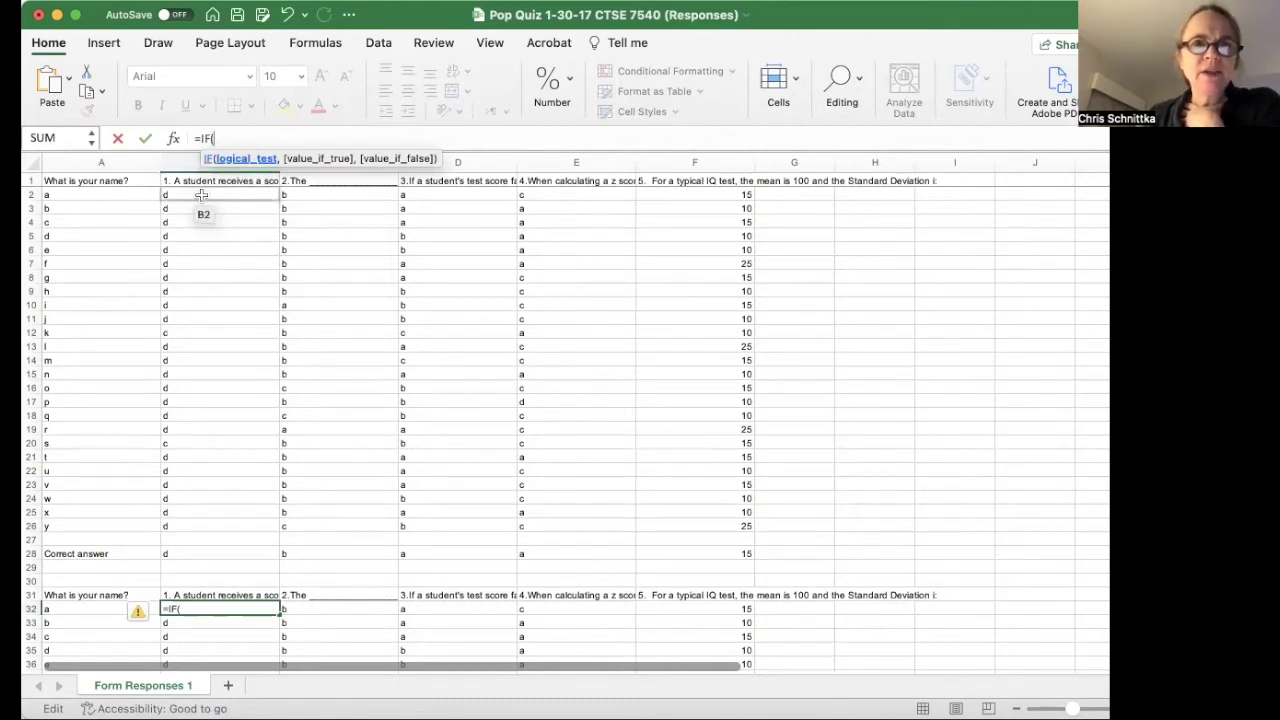
{"action": "left_click", "coordinate": [201, 195]}
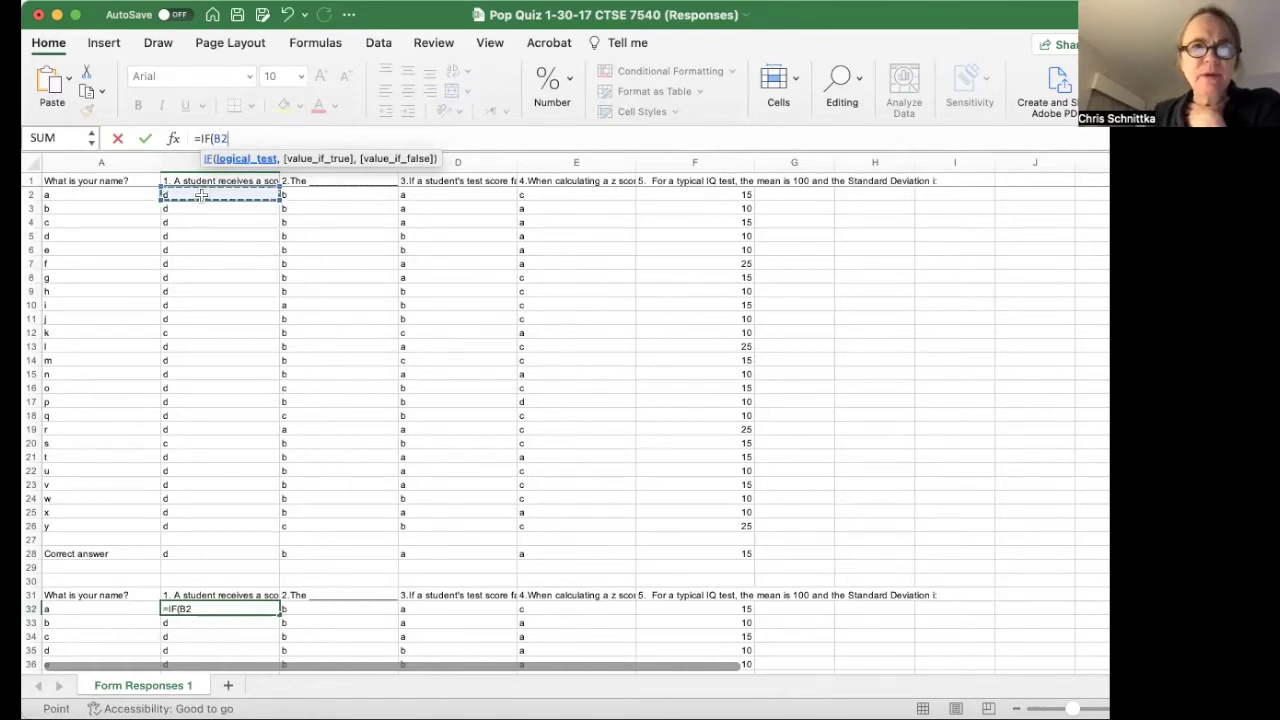
{"action": "type", "text": "="}
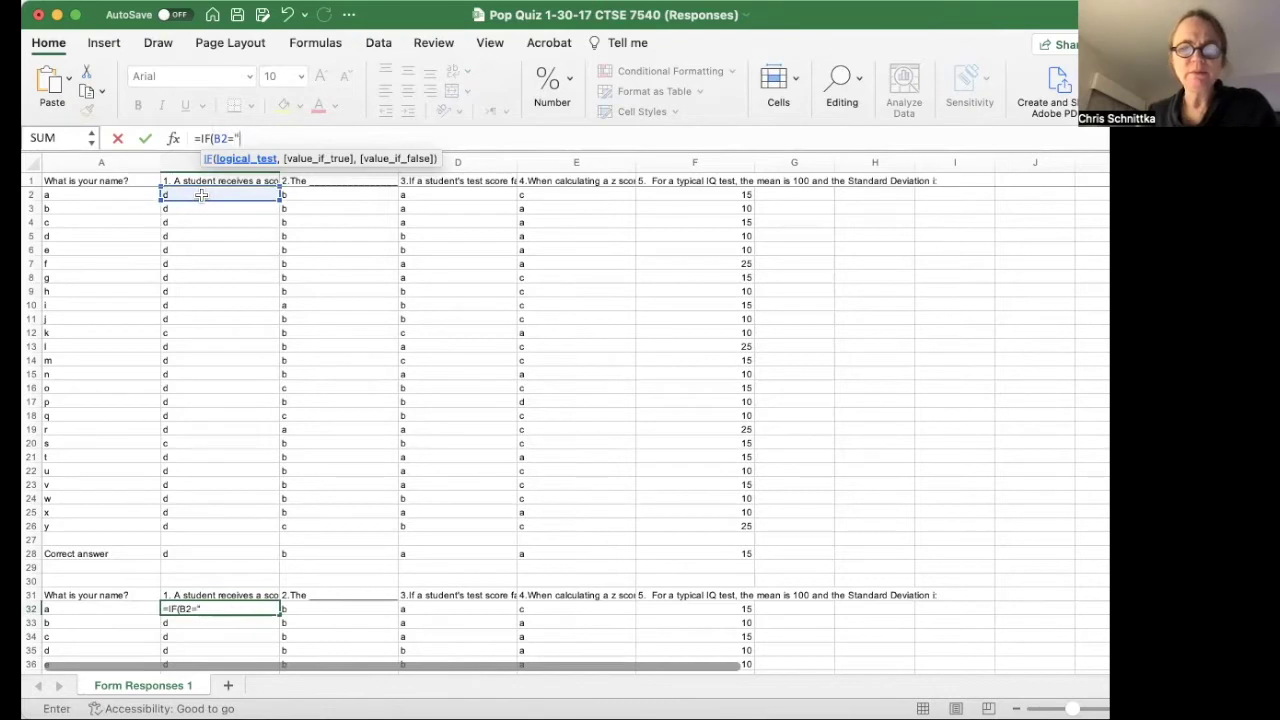
{"action": "type", "text": "\"d\""}
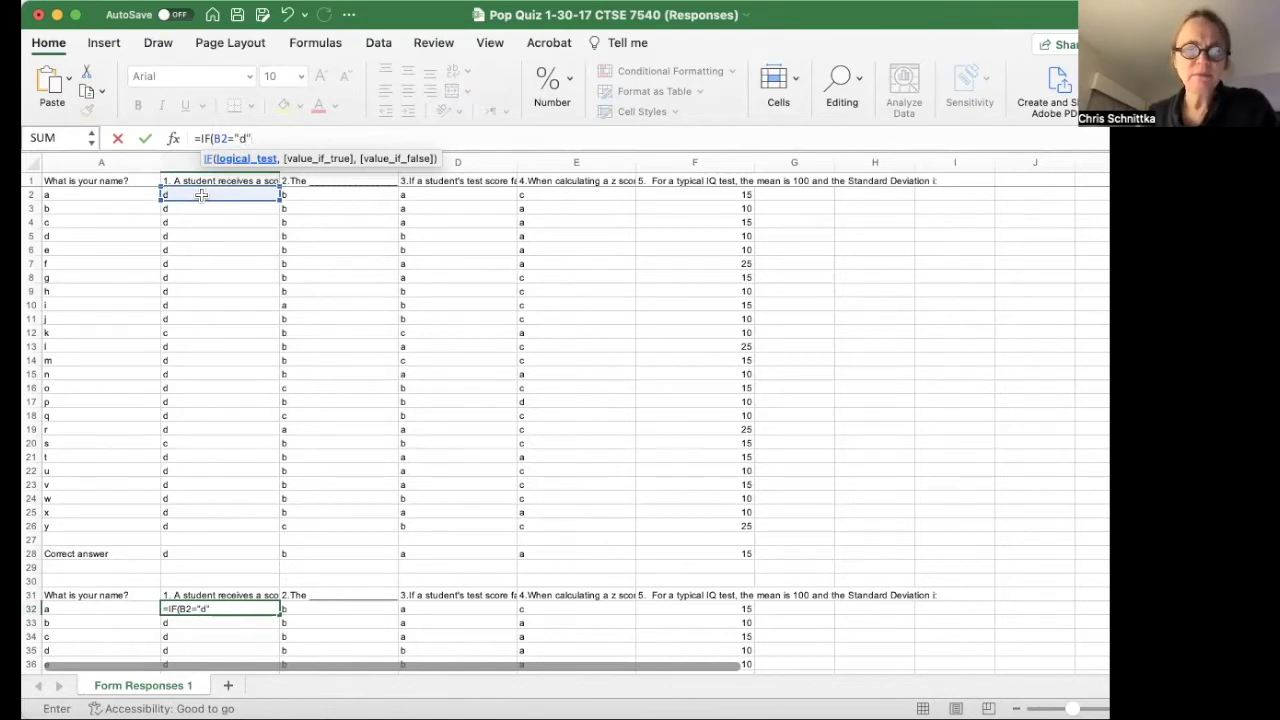
{"action": "type", "text": ","}
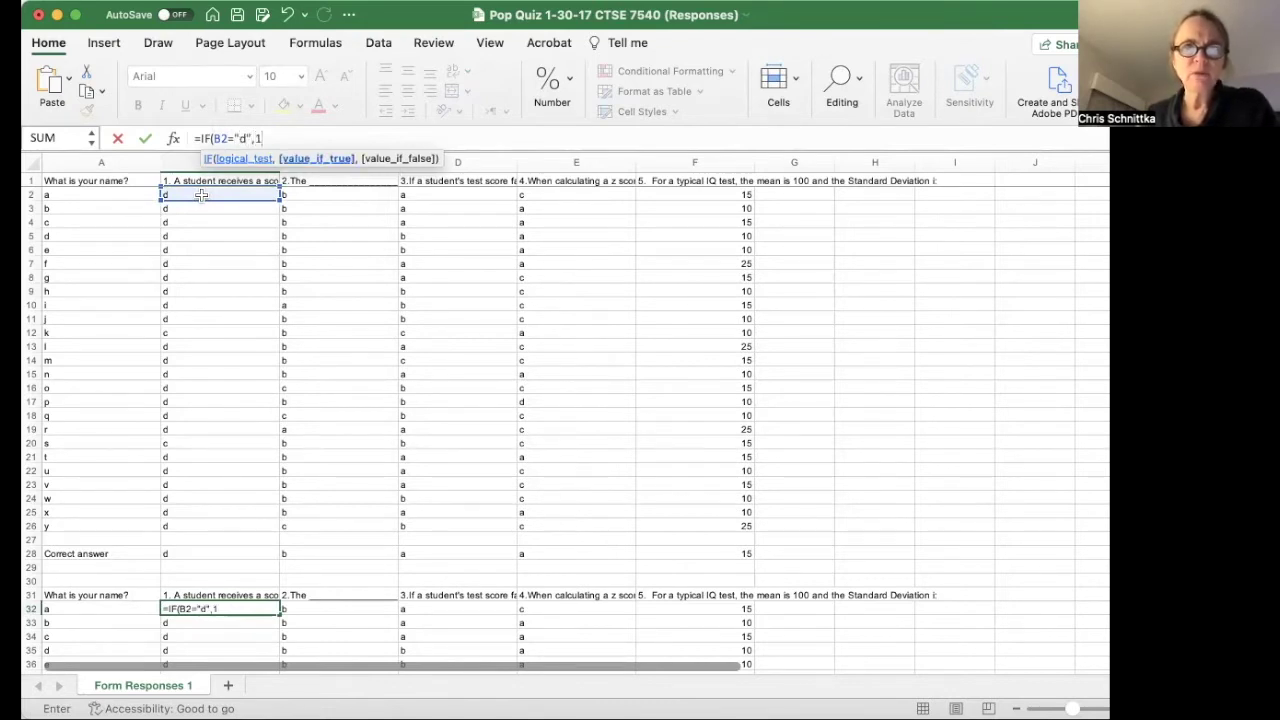
{"action": "type", "text": "1,00"}
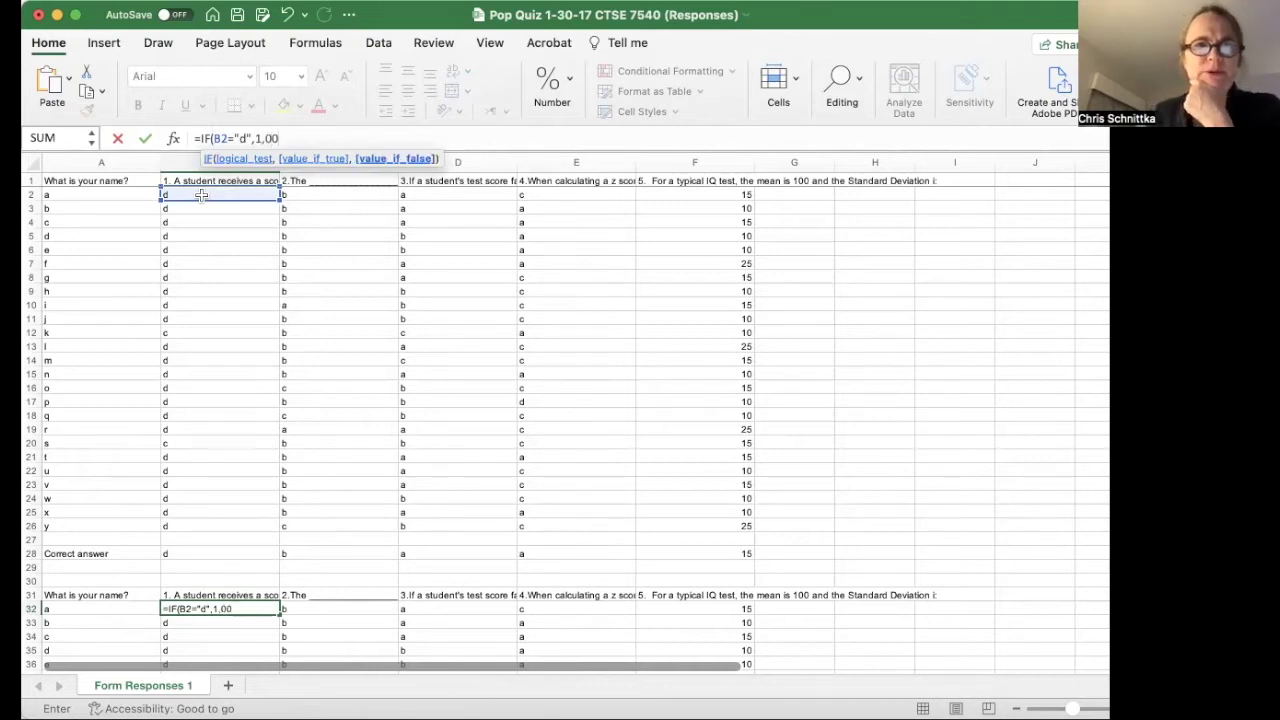
{"action": "key", "text": "Return"}
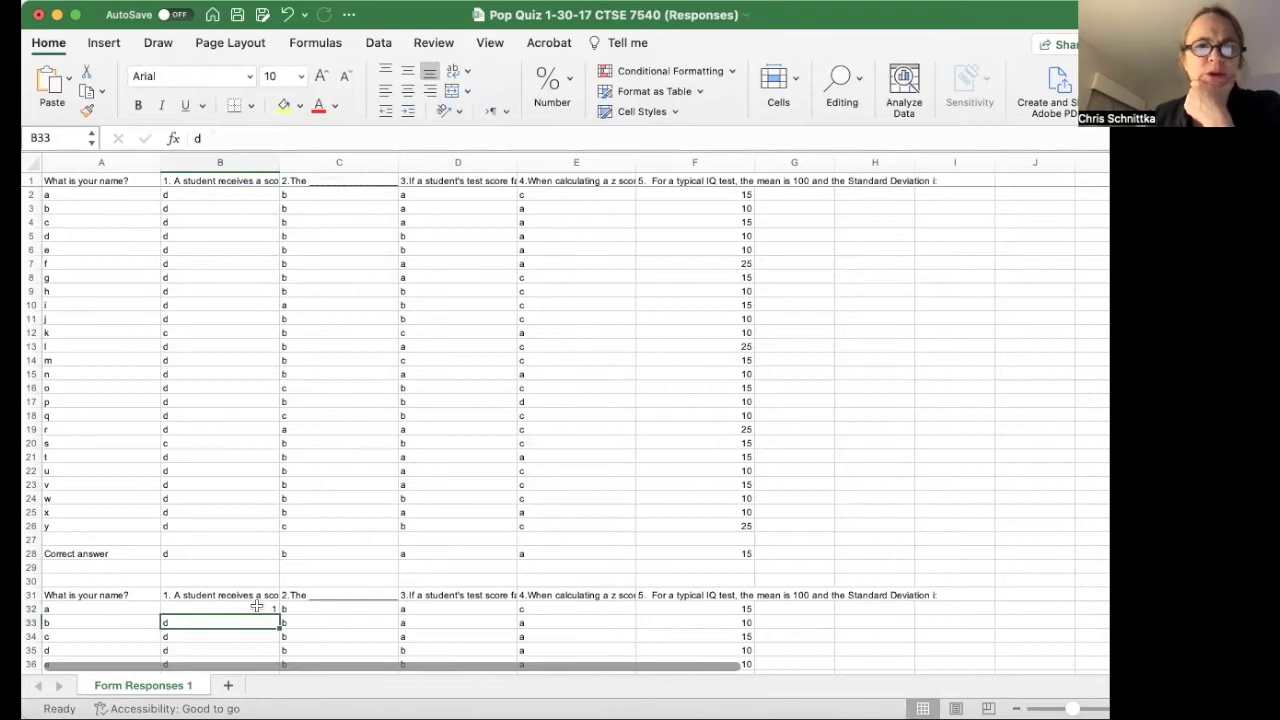
Fill the question 1 scoring formula from B32 down through B56 for all the students
{"action": "left_click", "coordinate": [257, 606]}
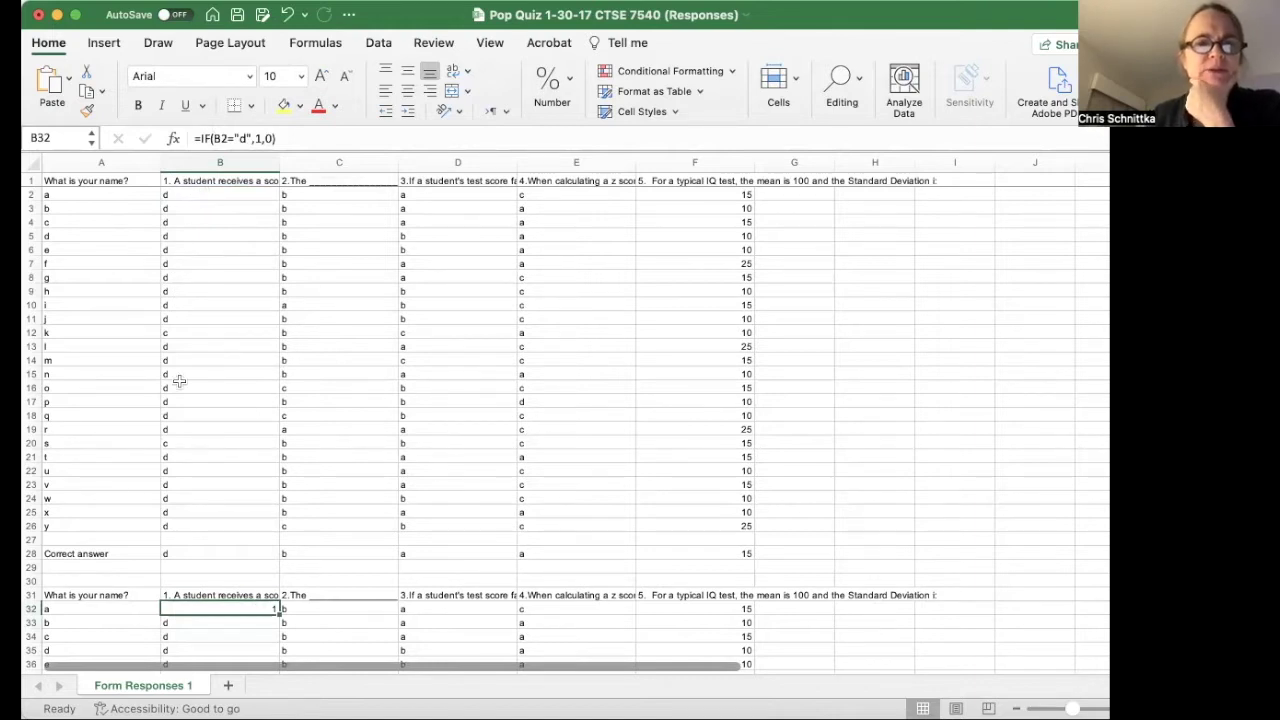
{"action": "scroll", "coordinate": [179, 381], "scroll_direction": "down", "scroll_amount": 6}
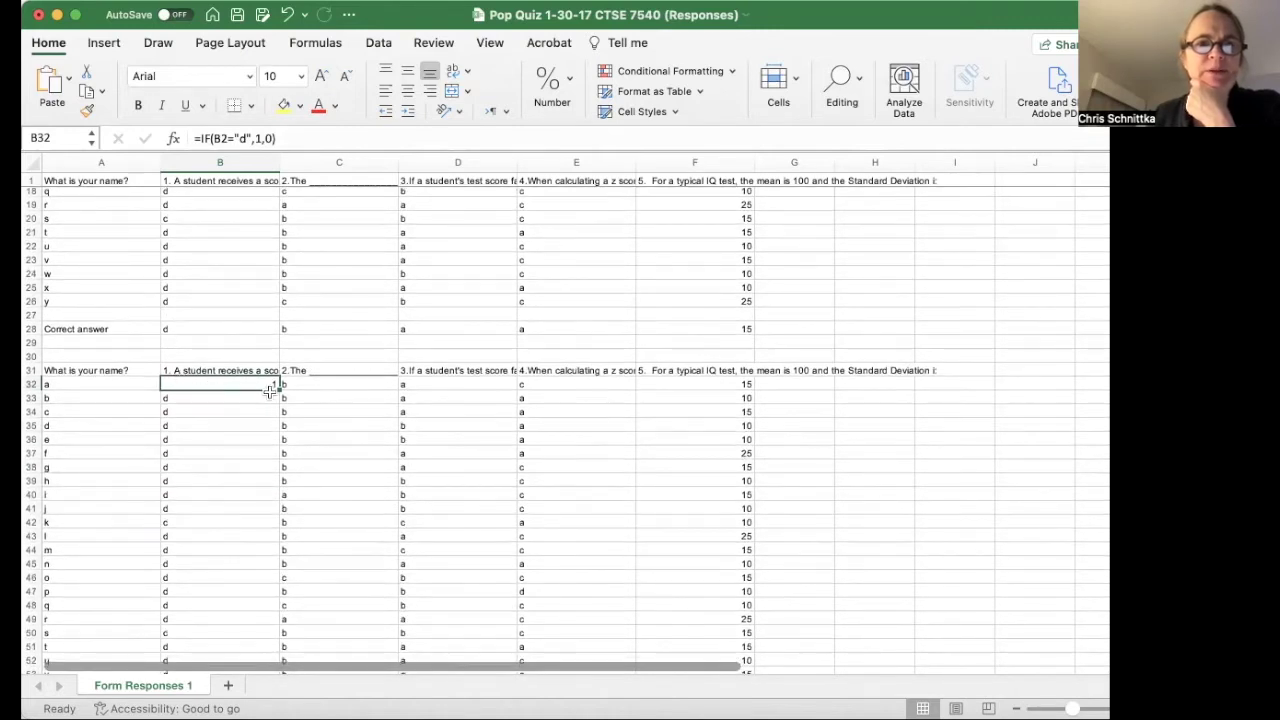
{"action": "left_click_drag", "start_coordinate": [278, 388], "coordinate": [271, 599]}
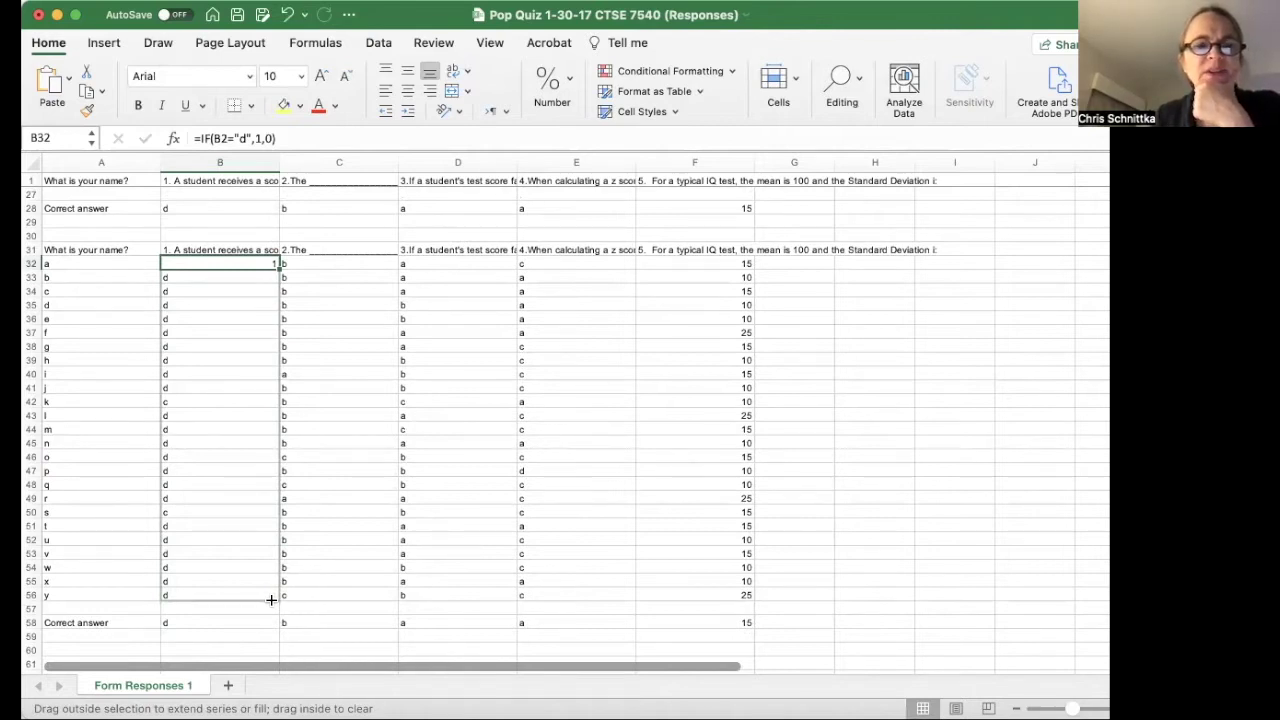
{"action": "left_click_drag", "start_coordinate": [271, 599], "coordinate": [271, 599]}
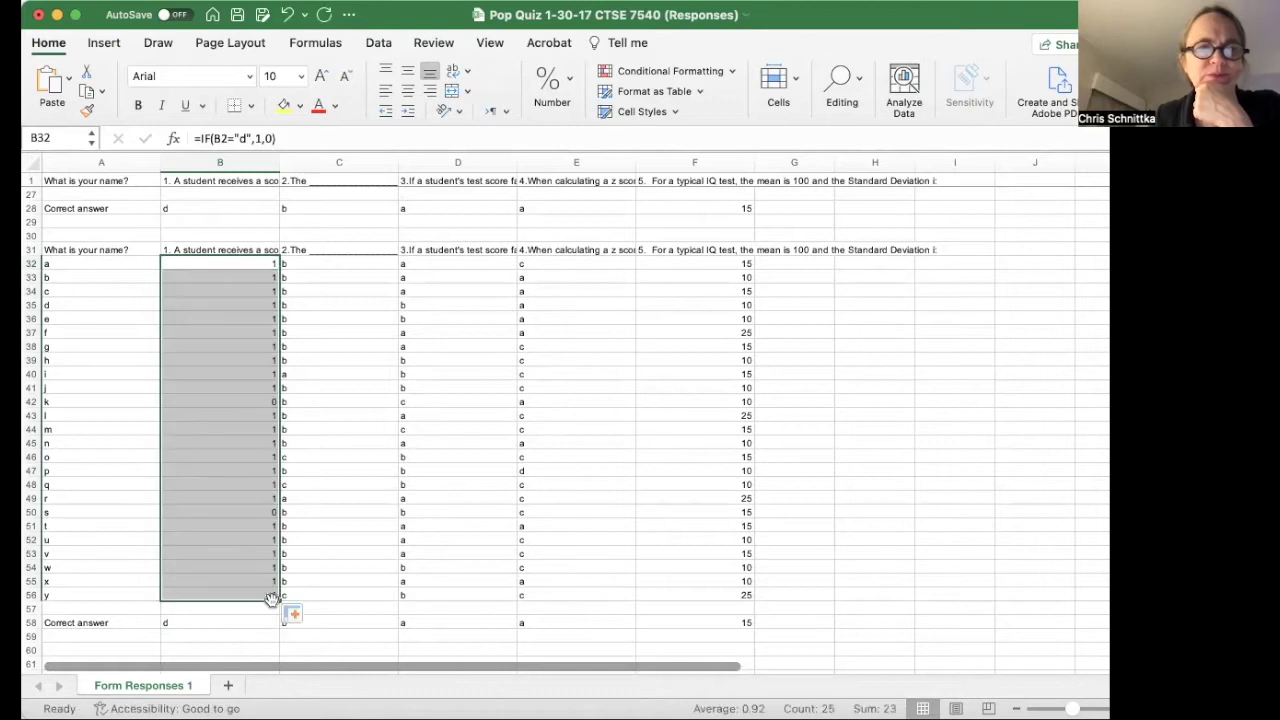
{"action": "left_click", "coordinate": [262, 511]}
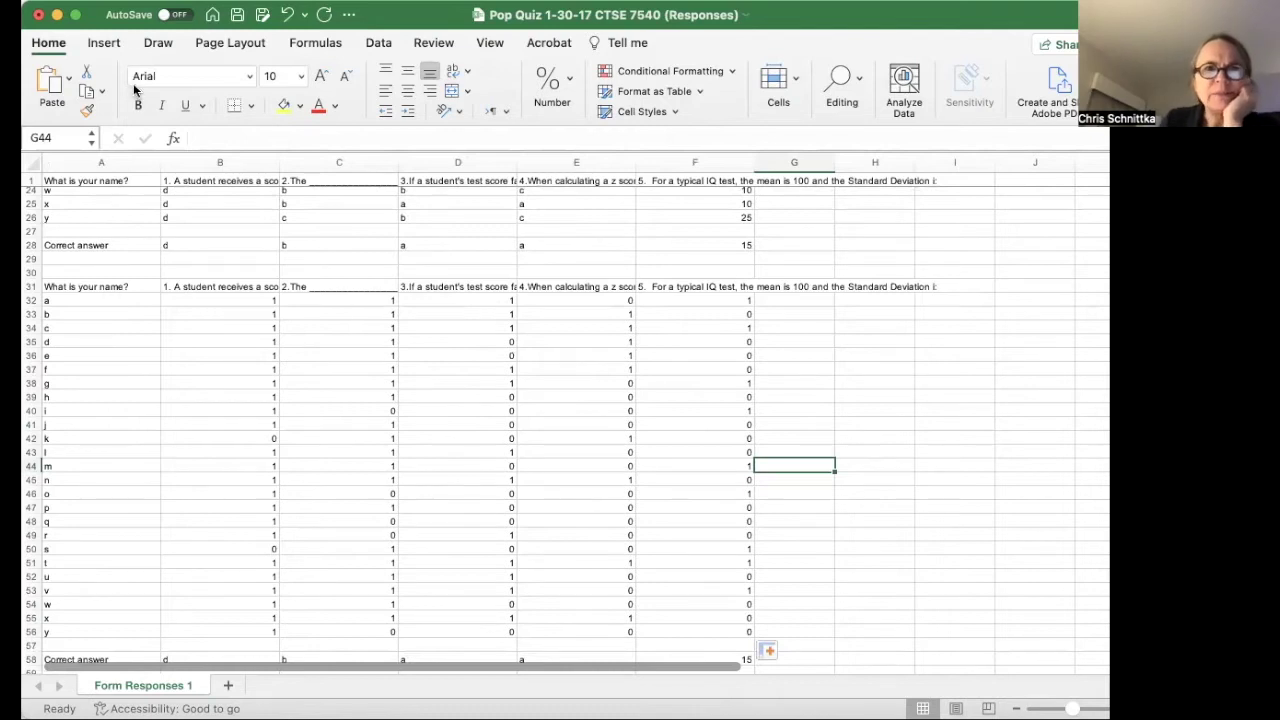
Save the workbook and review the scored answers in the copied table down to the correct answer row
{"action": "left_click", "coordinate": [237, 14]}
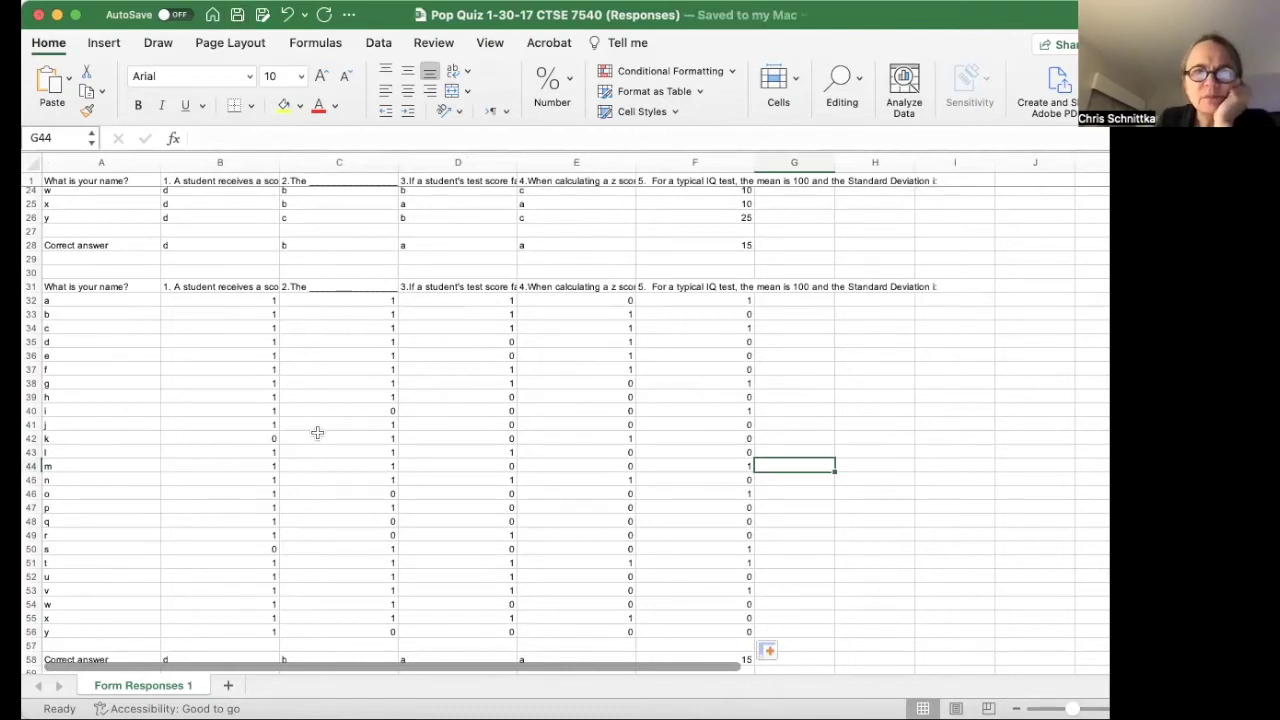
{"action": "scroll", "coordinate": [317, 432], "scroll_direction": "down", "scroll_amount": 1}
{"action": "scroll", "coordinate": [317, 432], "scroll_direction": "down", "scroll_amount": 5}
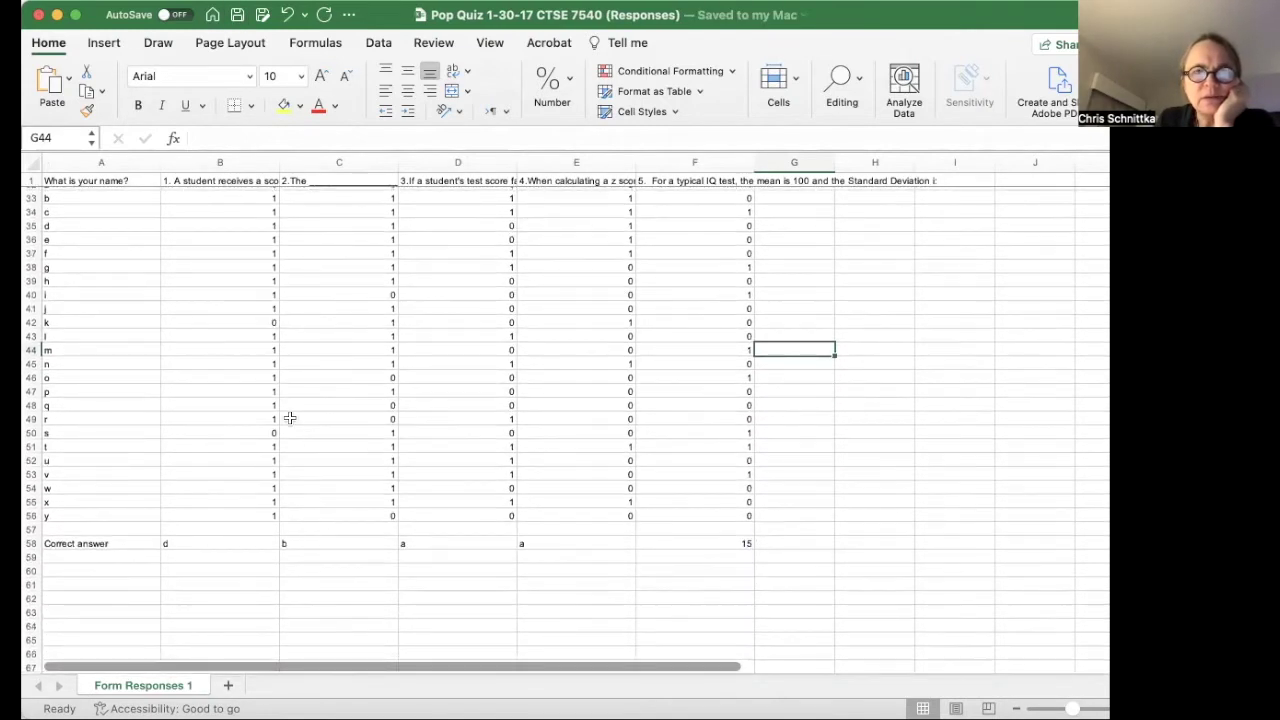
{"action": "scroll", "coordinate": [345, 462], "scroll_direction": "up", "scroll_amount": 10}
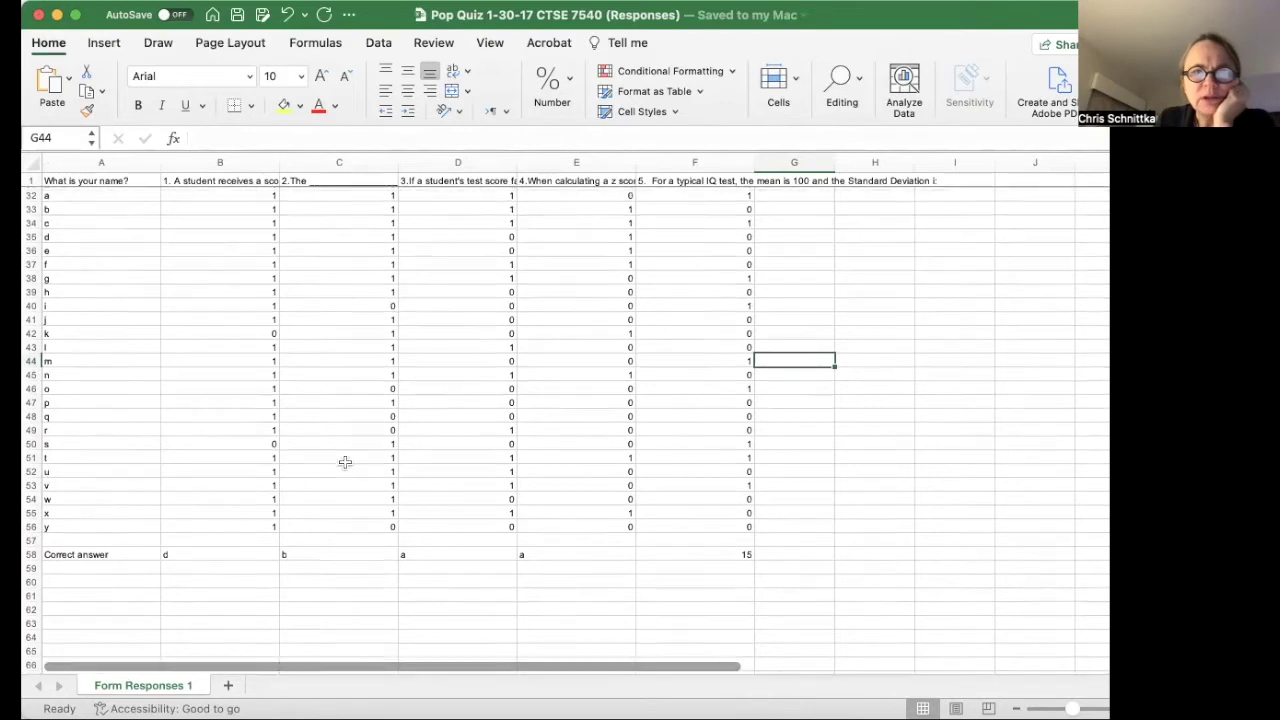
{"action": "scroll", "coordinate": [343, 460], "scroll_direction": "up", "scroll_amount": 2}
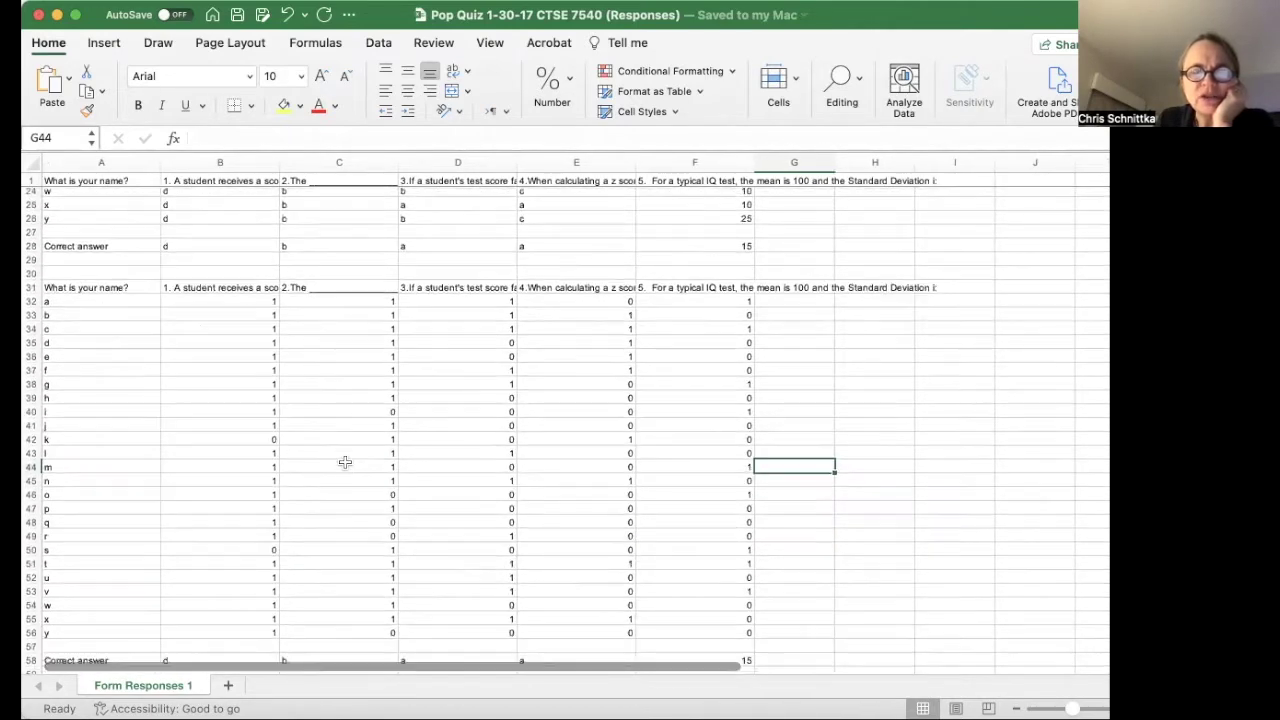
{"action": "scroll", "coordinate": [289, 430], "scroll_direction": "down", "scroll_amount": 9}
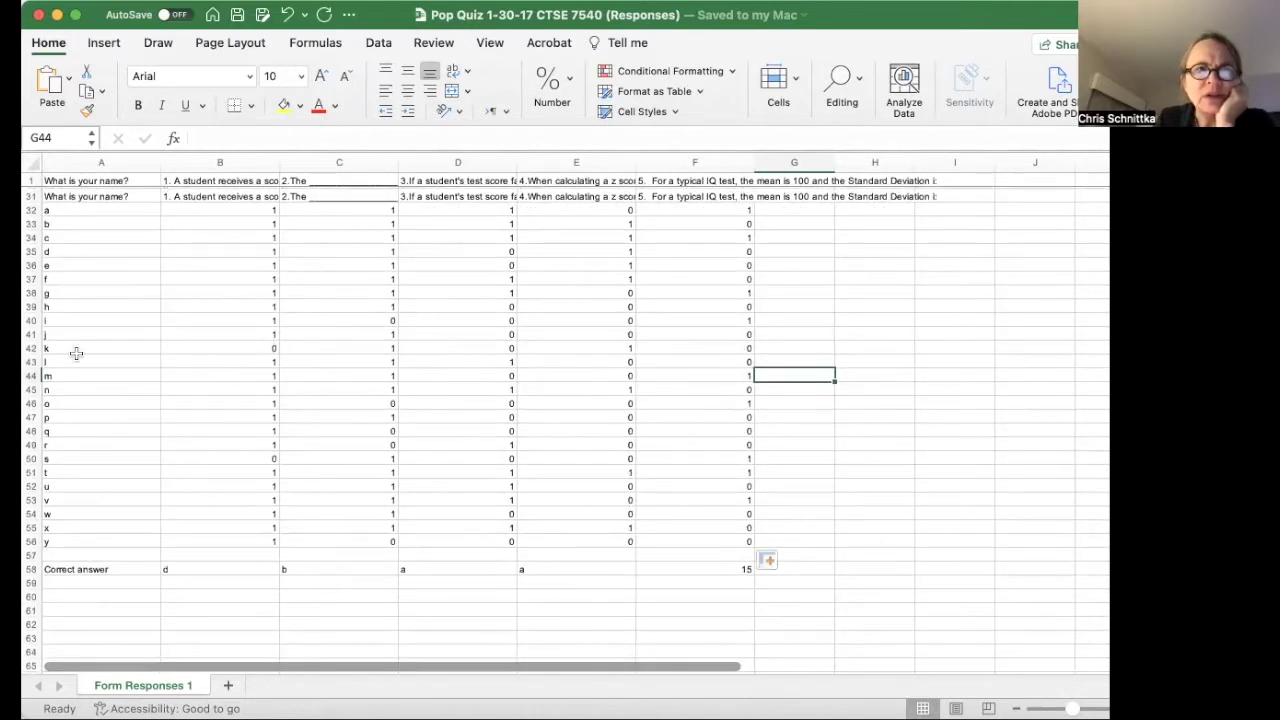
Reposition the workbook window on the screen so that more of its columns fit in view
{"action": "double_click", "coordinate": [92, 15]}
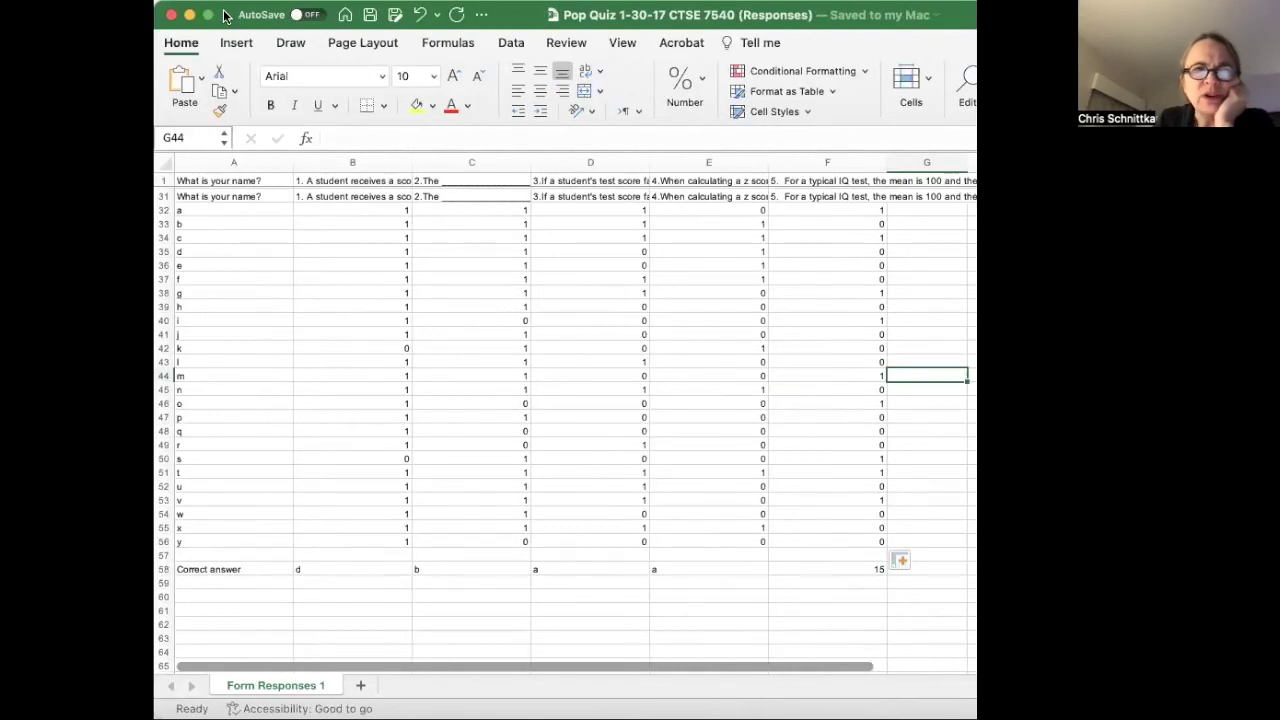
{"action": "double_click", "coordinate": [225, 15]}
{"action": "double_click", "coordinate": [54, 133]}
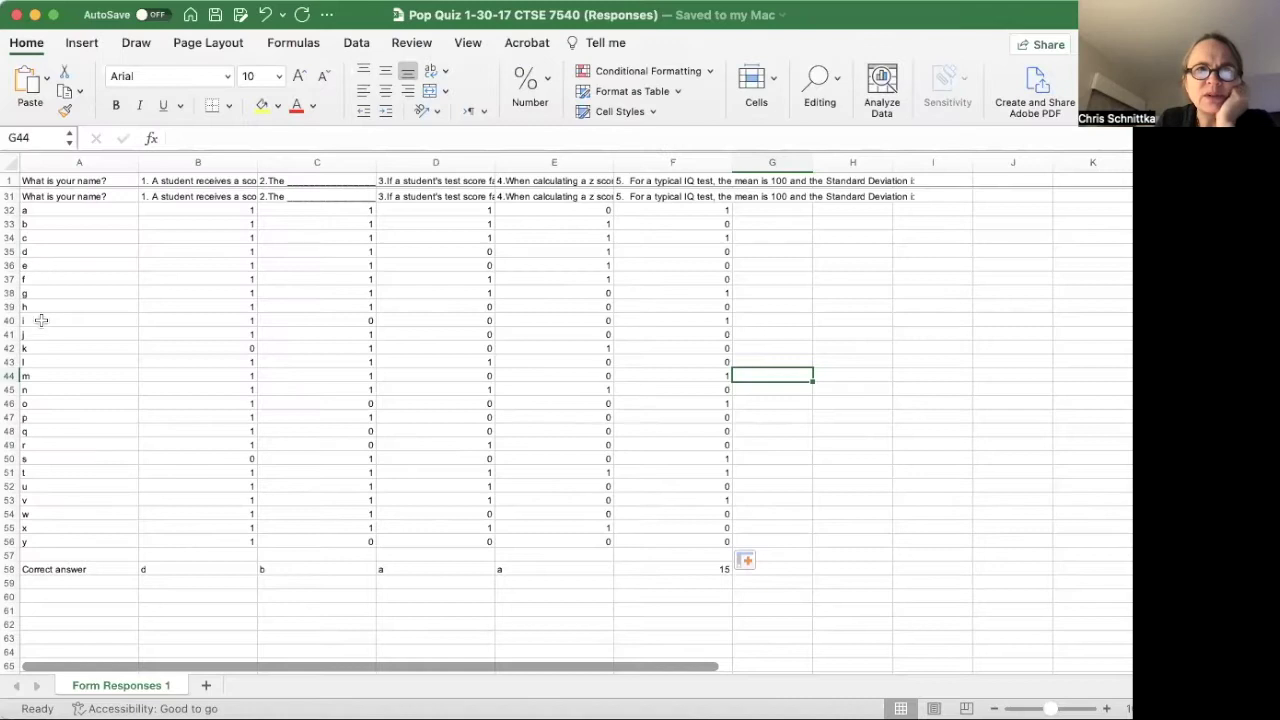
Select the question headings in row 1, freeze the top row, and check the headings against the scored table below
{"action": "scroll", "coordinate": [570, 420], "scroll_direction": "up", "scroll_amount": 10}
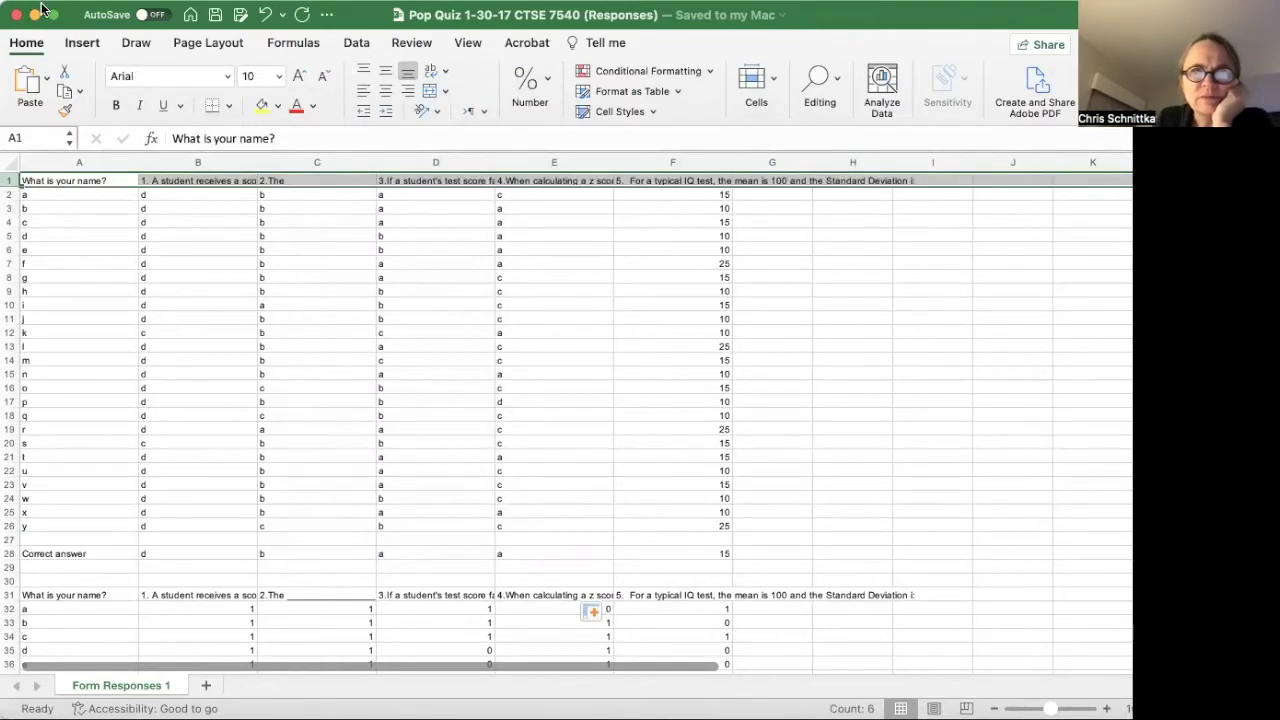
{"action": "left_click", "coordinate": [44, 12]}
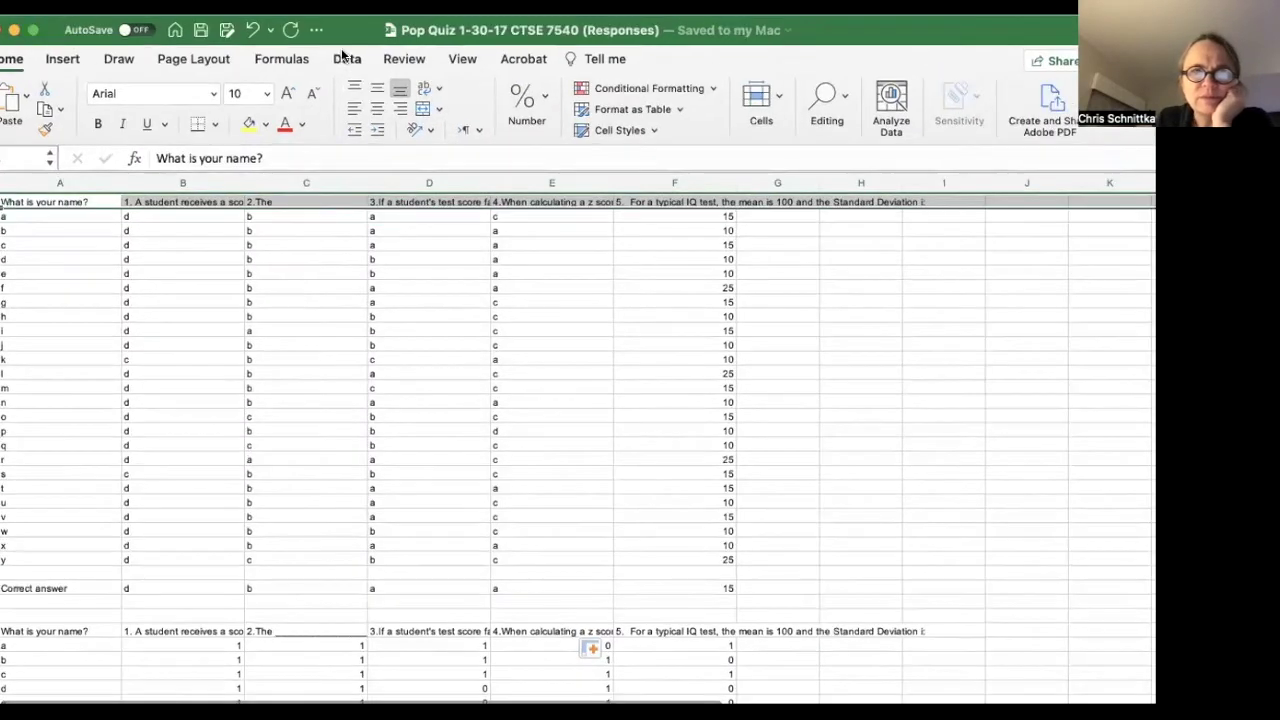
{"action": "left_click", "coordinate": [462, 60]}
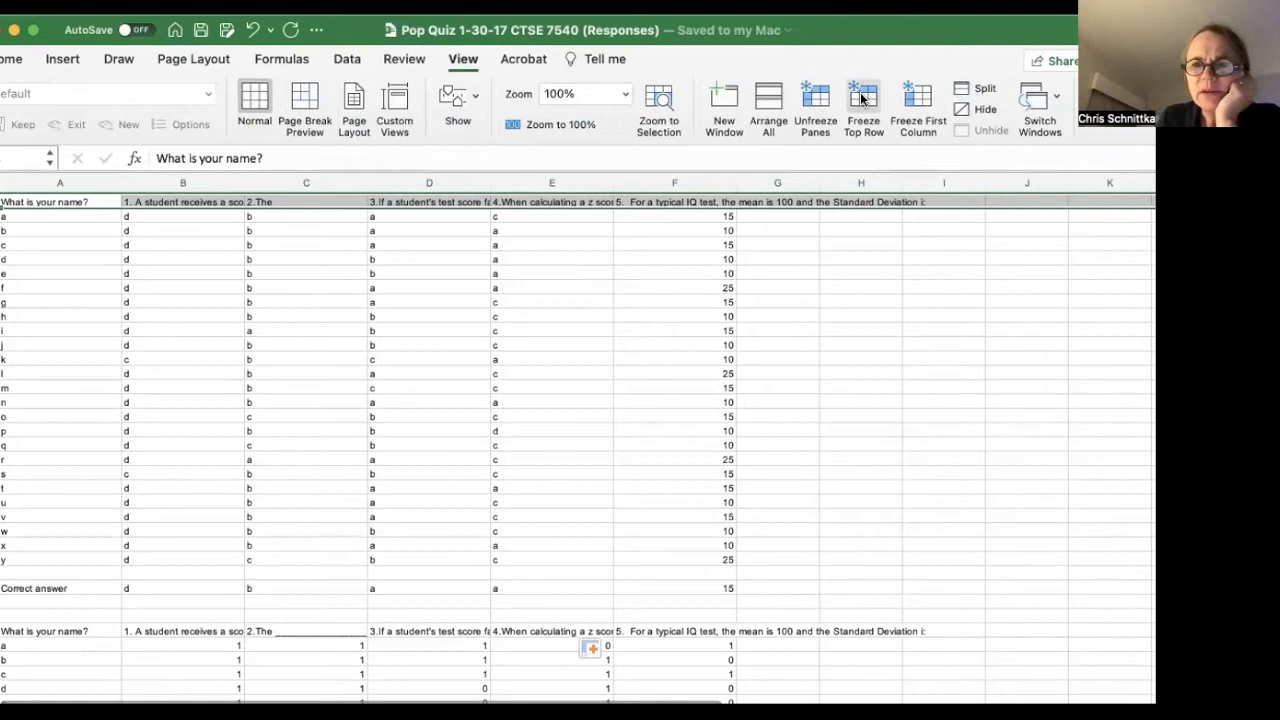
{"action": "left_click", "coordinate": [864, 93]}
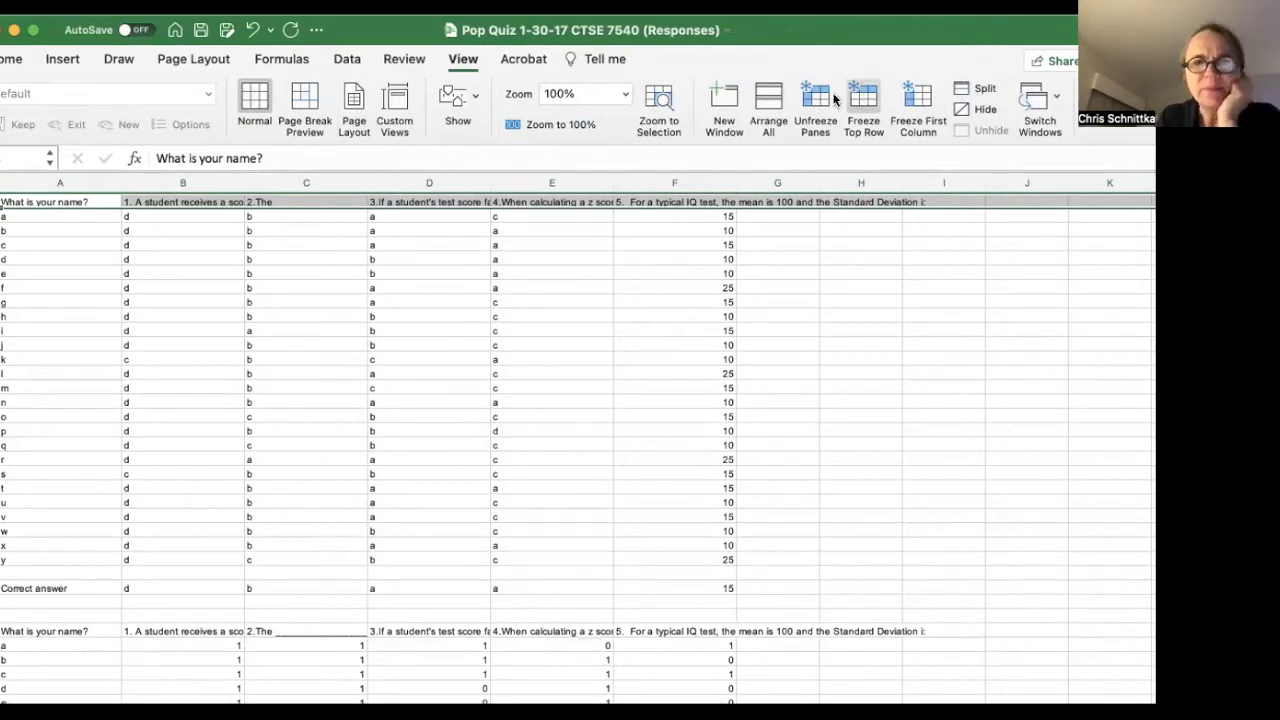
{"action": "scroll", "coordinate": [531, 245], "scroll_direction": "down", "scroll_amount": 6}
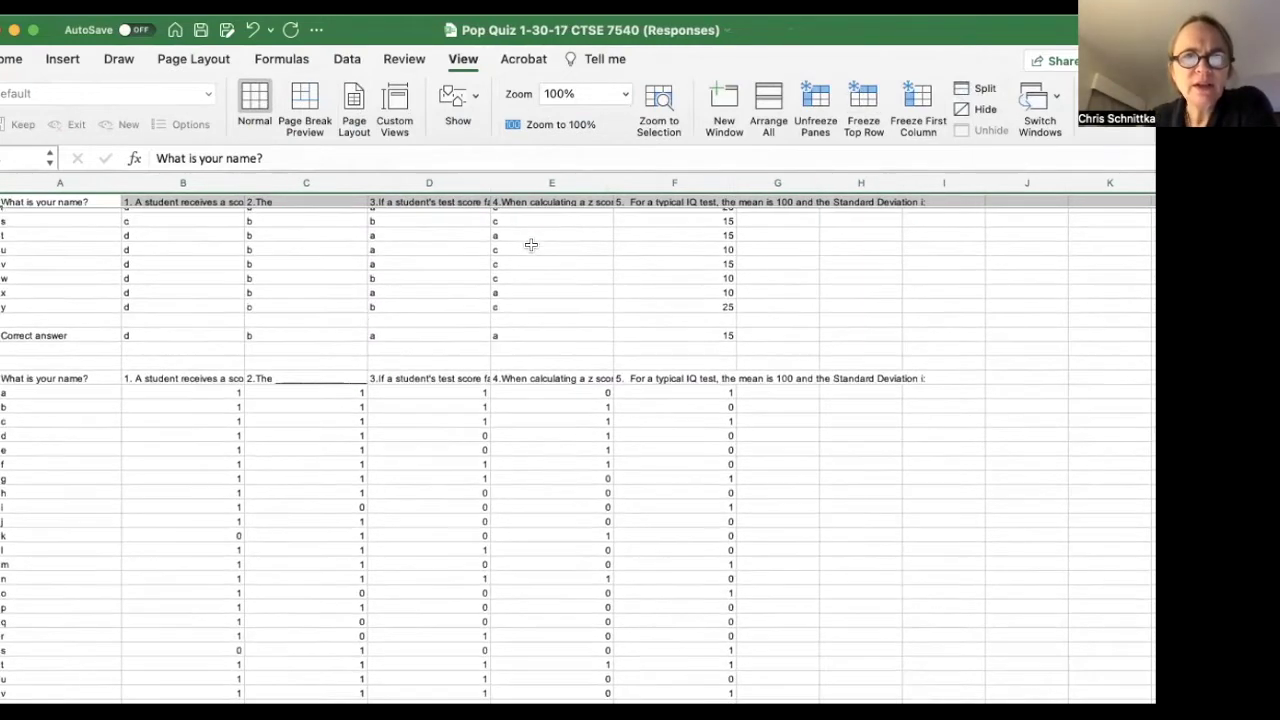
{"action": "scroll", "coordinate": [531, 245], "scroll_direction": "down", "scroll_amount": 3}
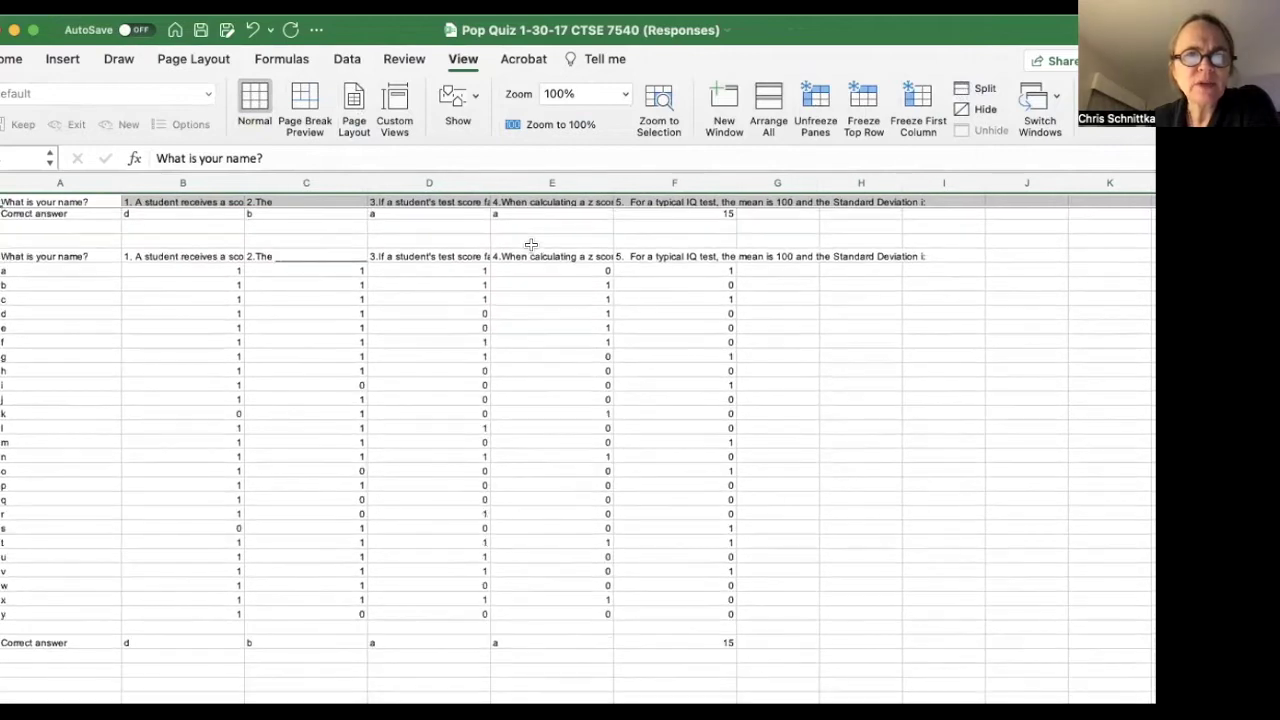
{"action": "scroll", "coordinate": [531, 245], "scroll_direction": "down", "scroll_amount": 3}
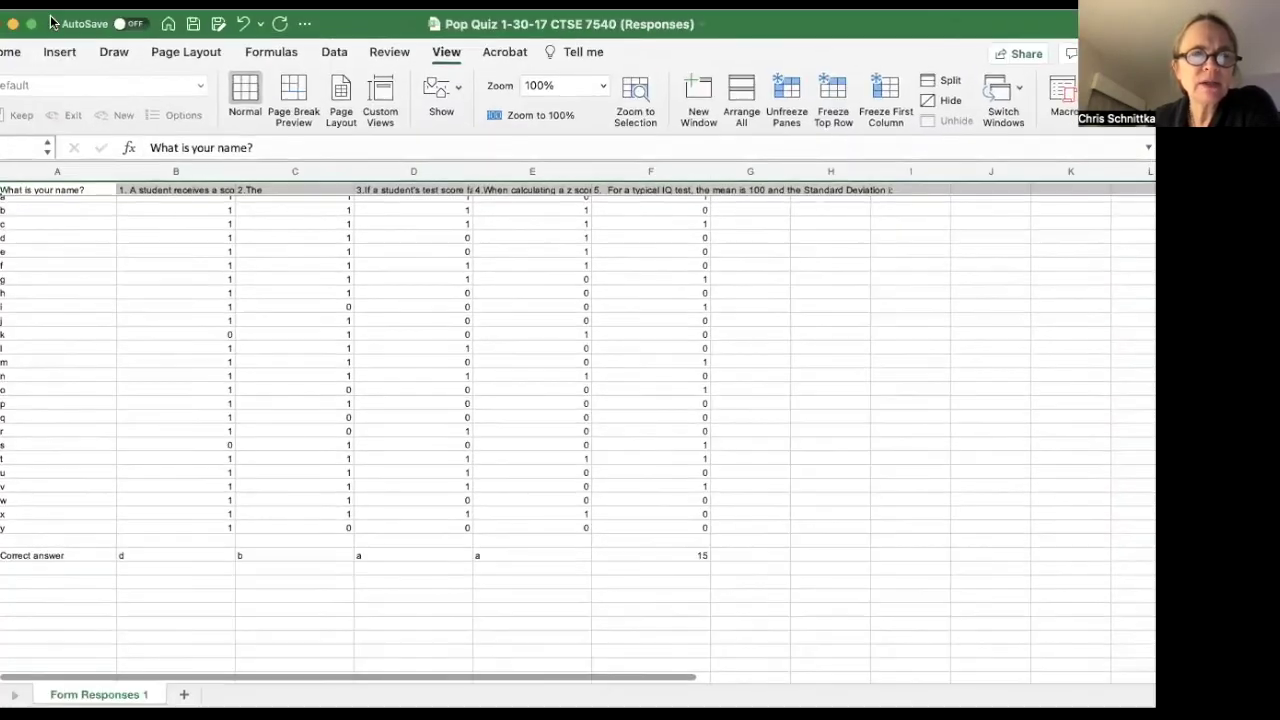
Total the first student's question scores in H32 with =SUM(B32:F32)
{"action": "scroll", "coordinate": [26, 282], "scroll_direction": "up", "scroll_amount": 5}
{"action": "scroll", "coordinate": [26, 282], "scroll_direction": "down", "scroll_amount": 3}
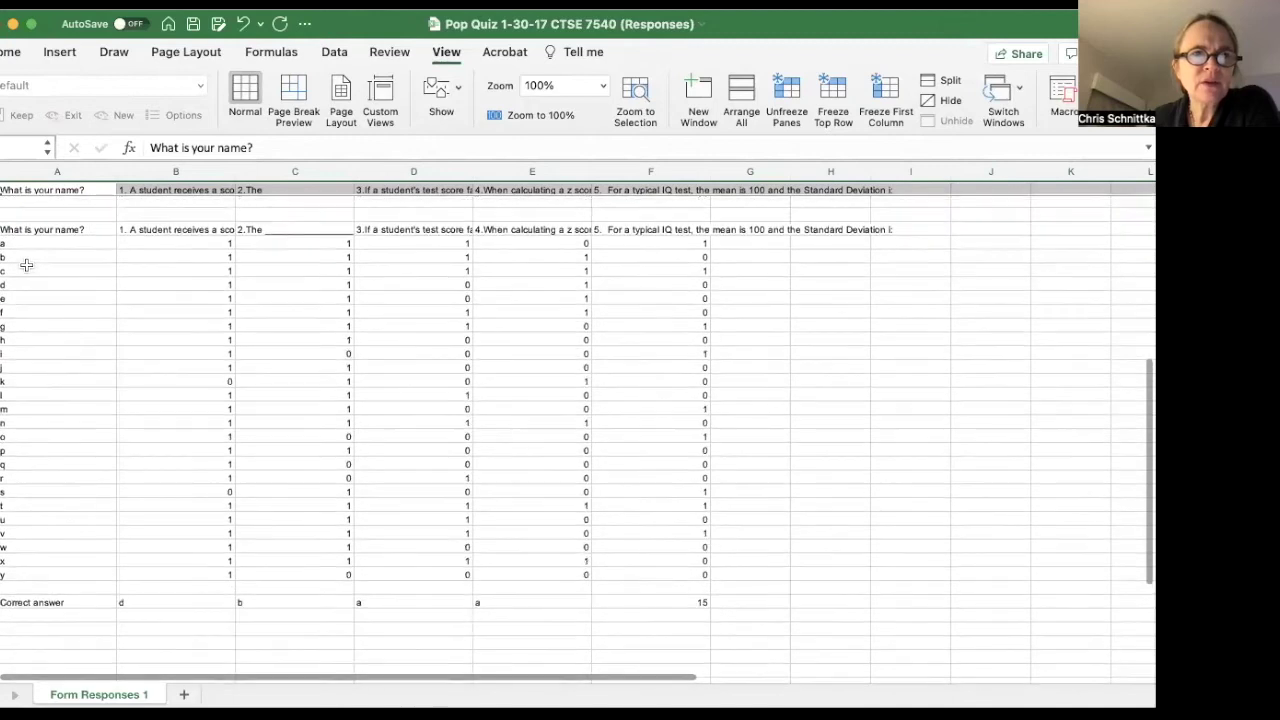
{"action": "left_click", "coordinate": [816, 243]}
{"action": "type", "text": "="}
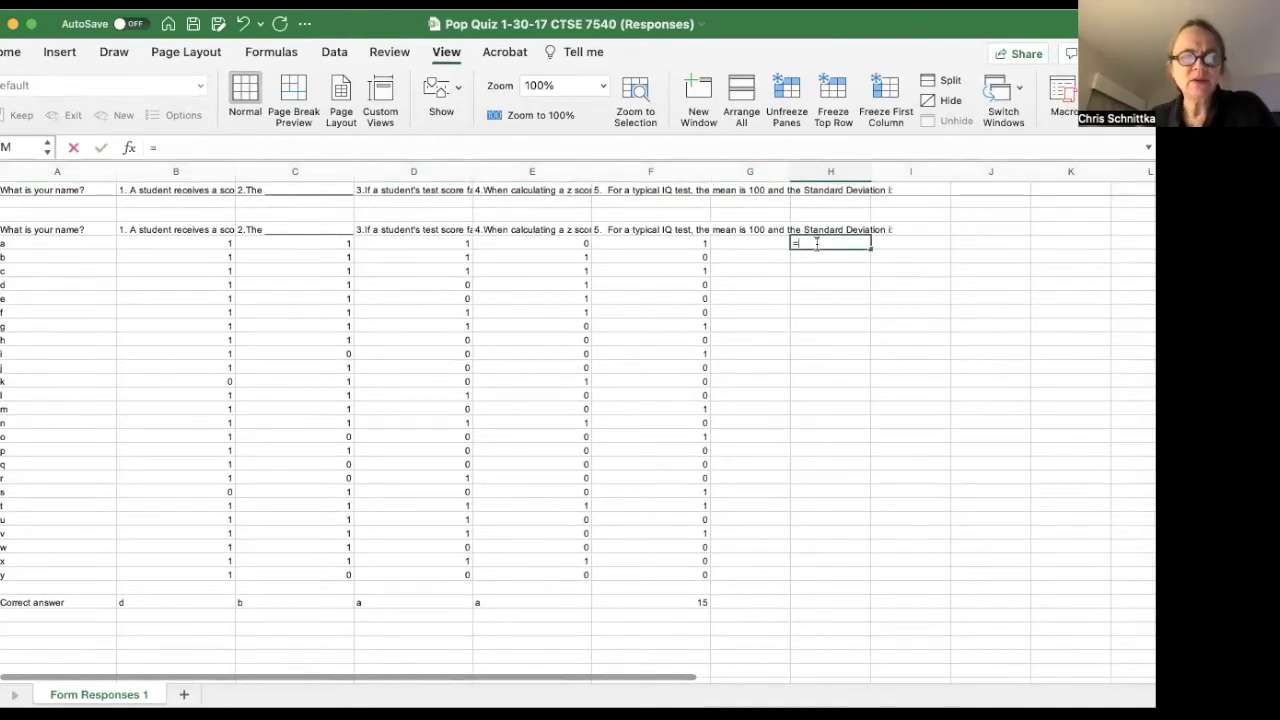
{"action": "type", "text": "sum("}
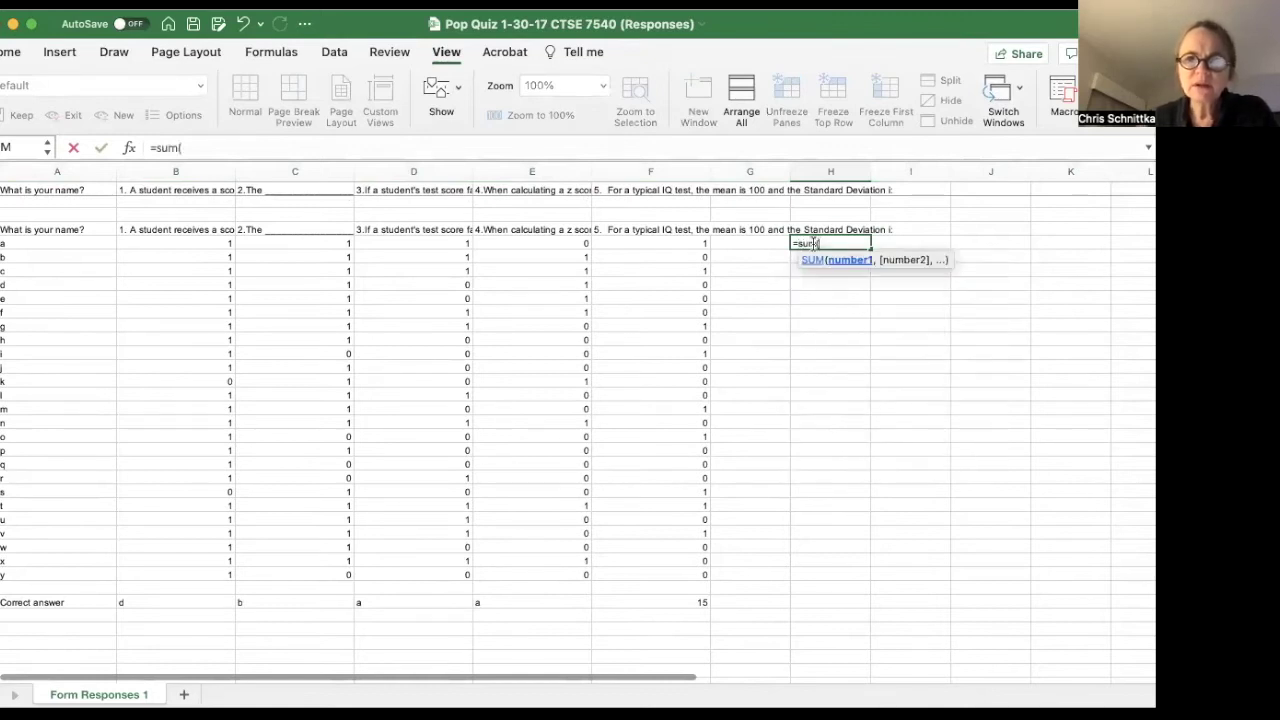
{"action": "left_click", "coordinate": [700, 243]}
{"action": "left_click_drag", "start_coordinate": [369, 243], "coordinate": [218, 240]}
{"action": "key", "text": "Return"}
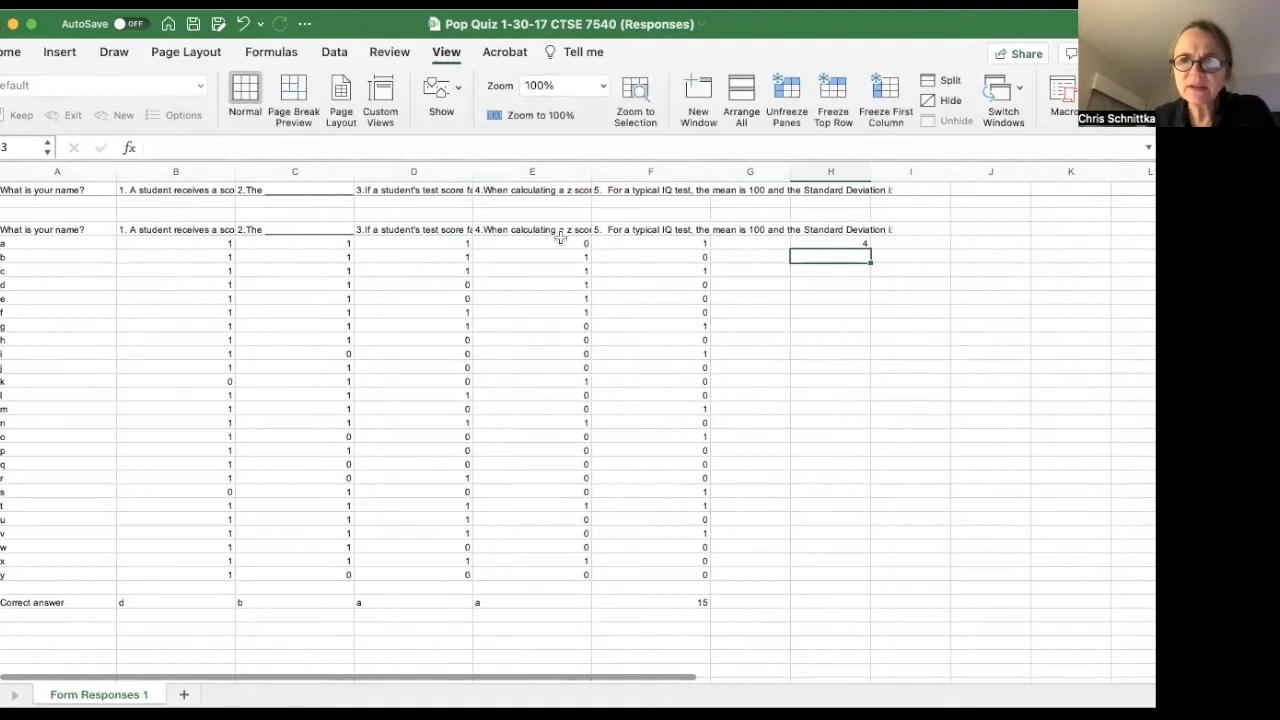
Calculate the first student's fraction correct in I32 with the formula =H32/5
{"action": "left_click", "coordinate": [899, 243]}
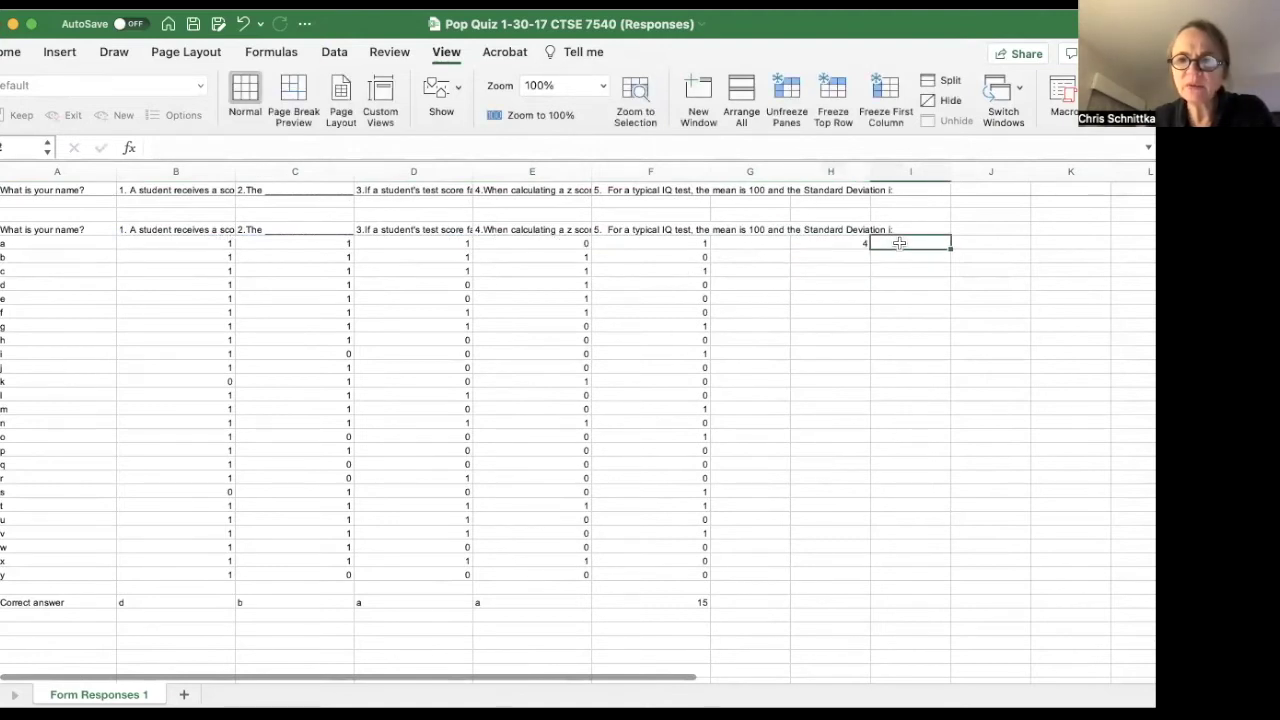
{"action": "type", "text": "="}
{"action": "left_click", "coordinate": [850, 242]}
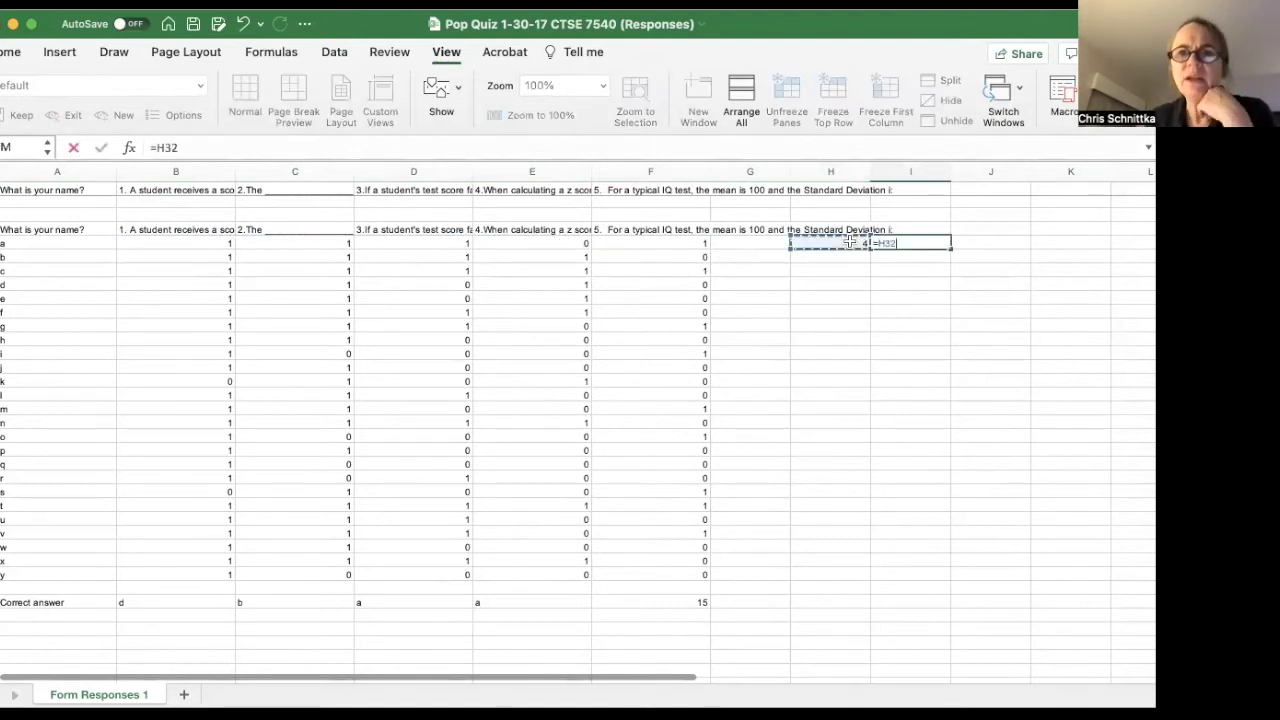
{"action": "type", "text": "/"}
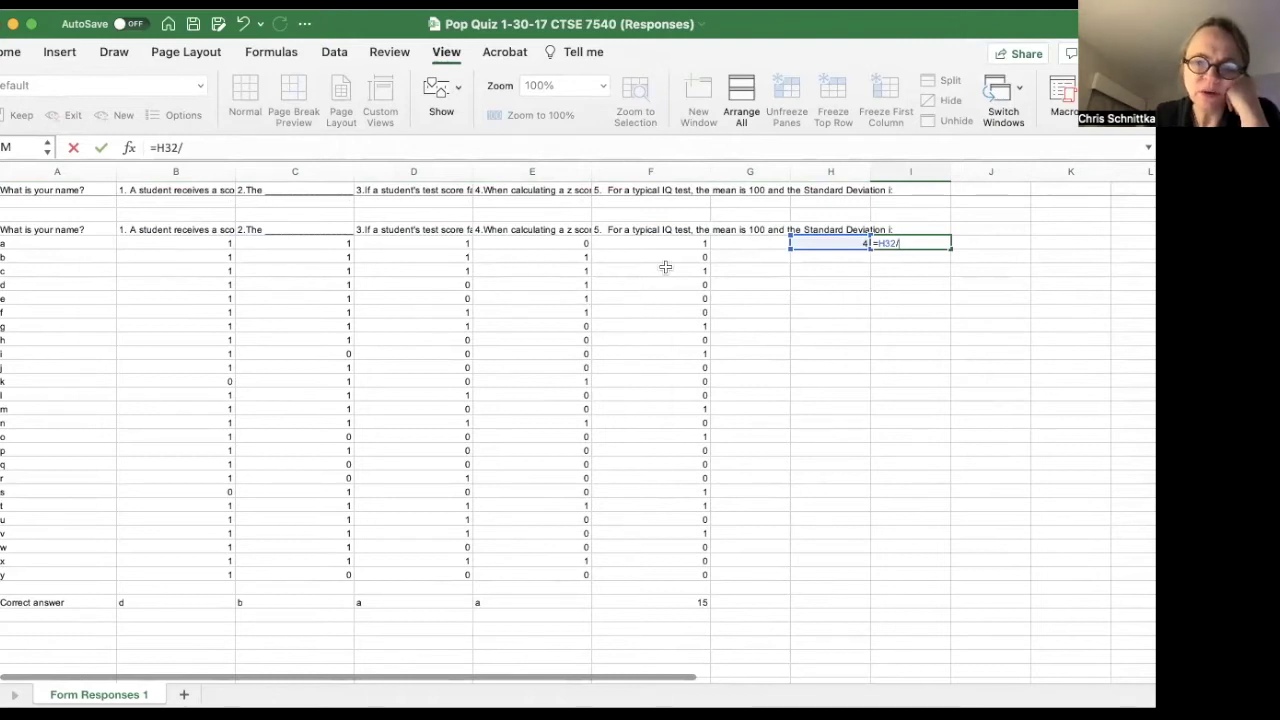
{"action": "type", "text": "5"}
{"action": "key", "text": "Return"}
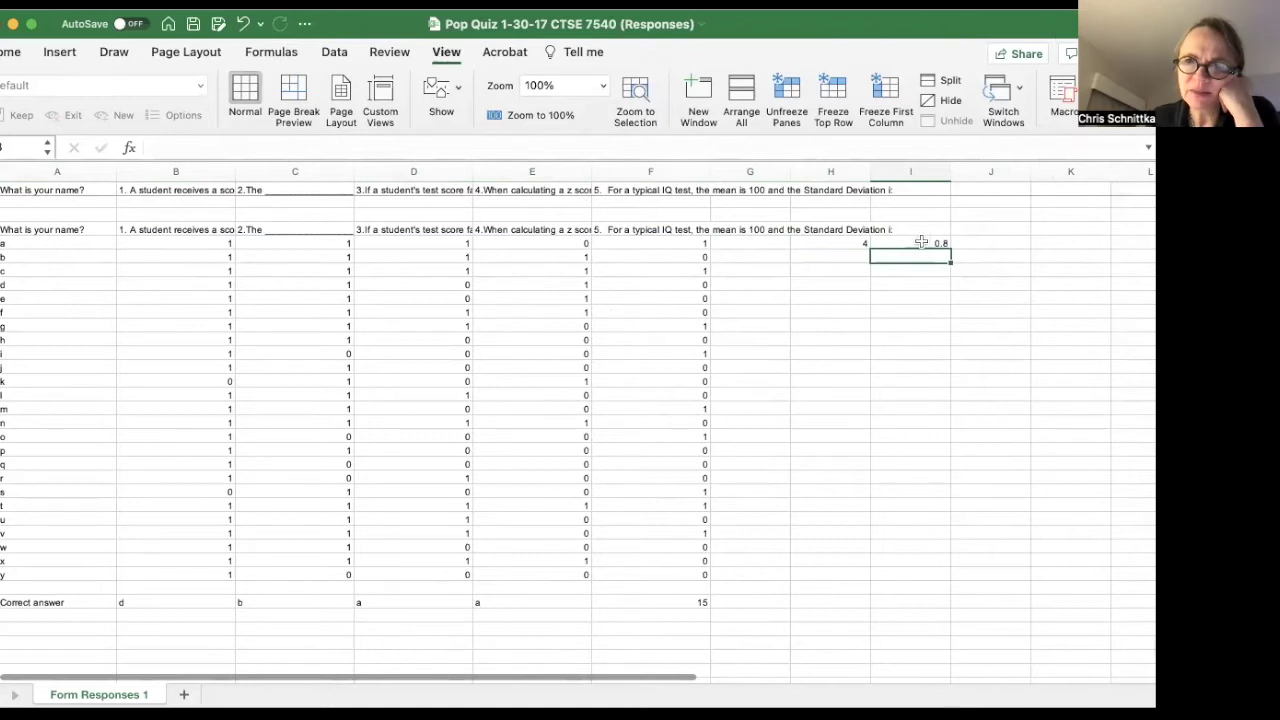
Fill the fraction formula in I32 and the total formula in H32 down through row 56 for all students
{"action": "left_click", "coordinate": [921, 242]}
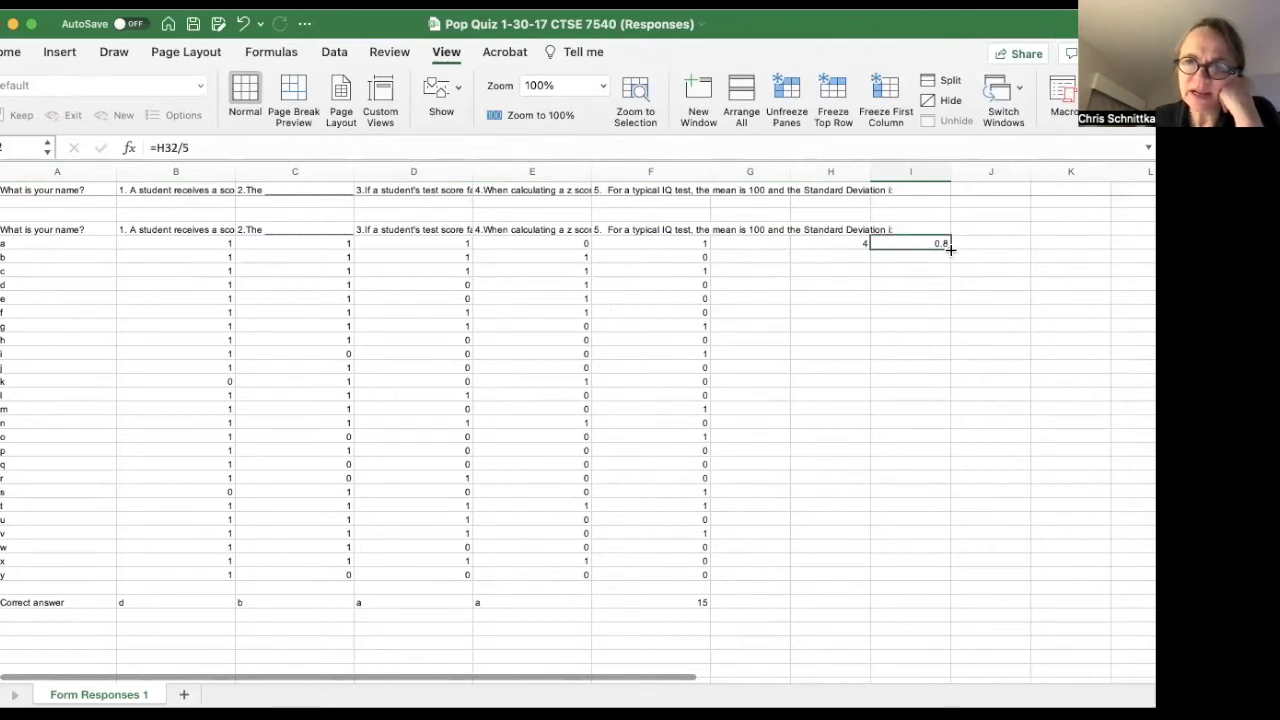
{"action": "left_click_drag", "start_coordinate": [950, 250], "coordinate": [967, 578]}
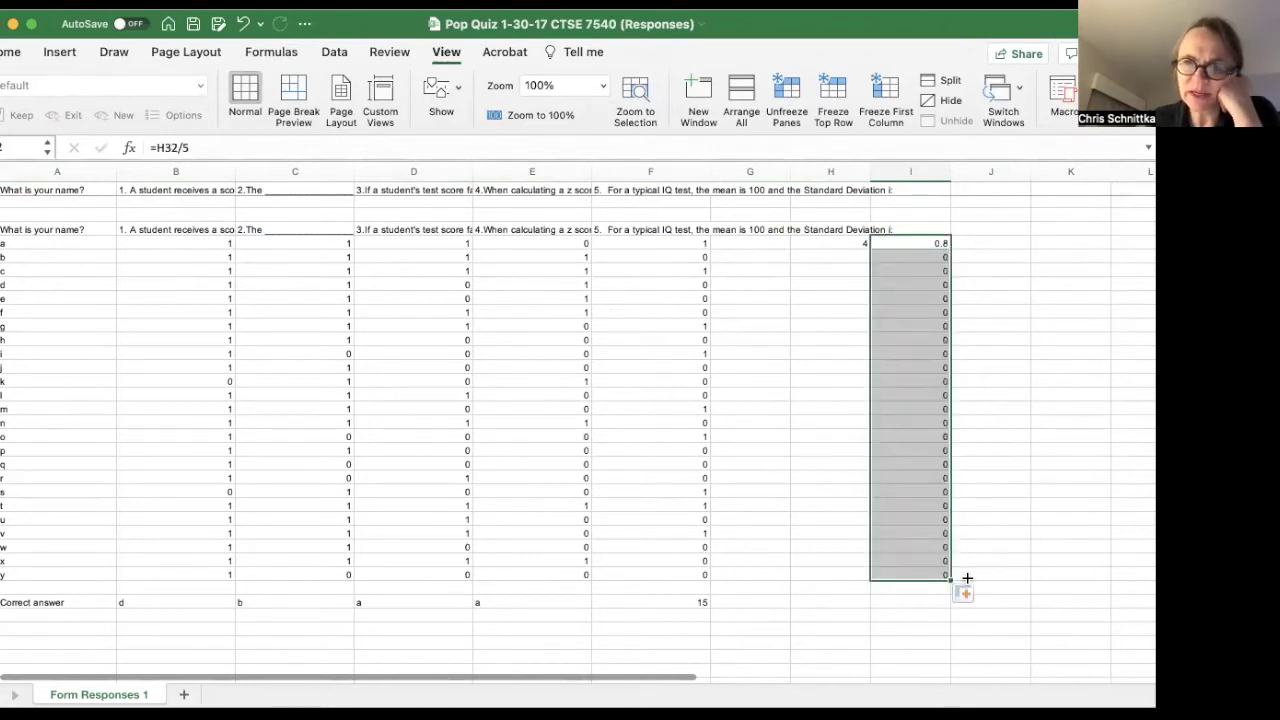
{"action": "left_click", "coordinate": [836, 243]}
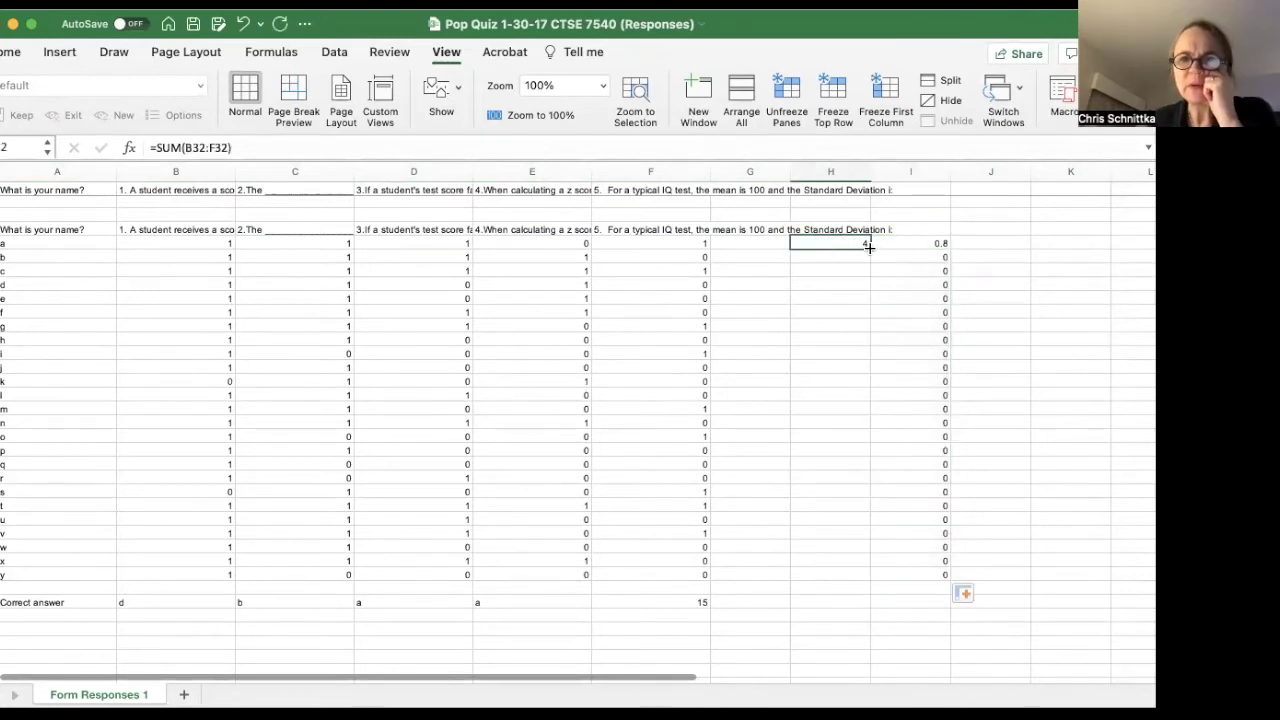
{"action": "left_click_drag", "start_coordinate": [869, 247], "coordinate": [878, 582]}
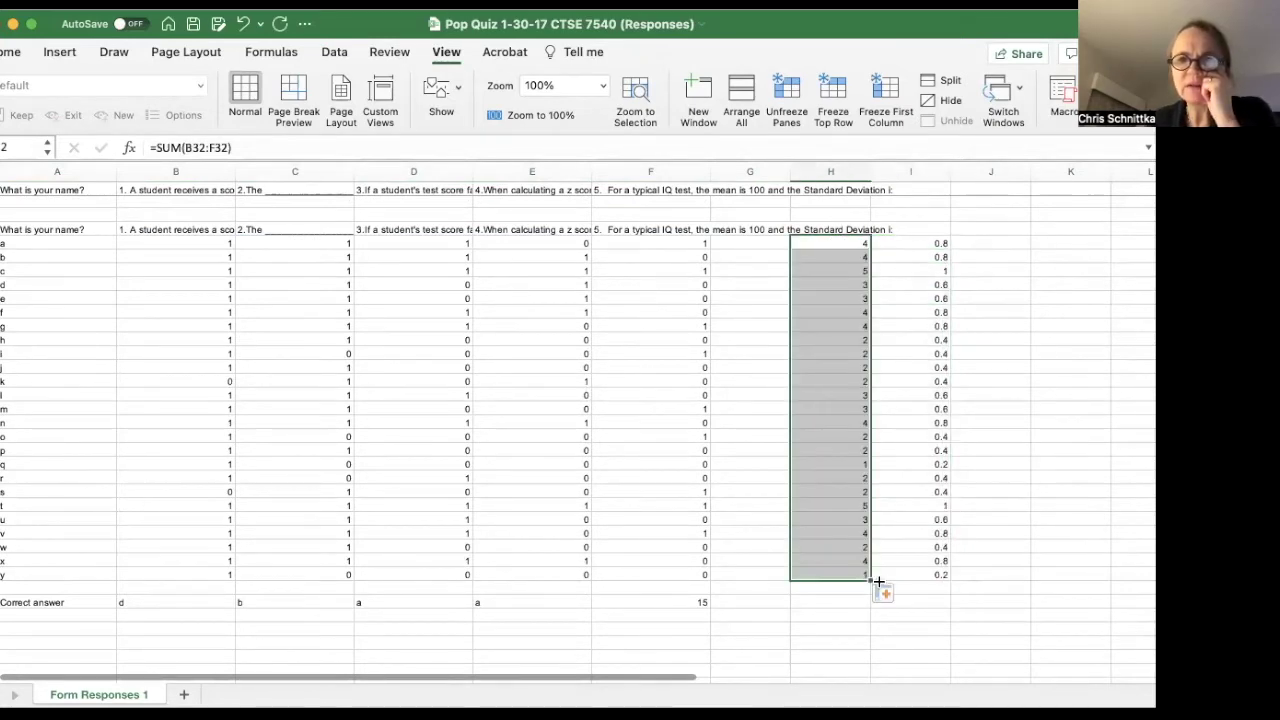
Format the fraction correct values in I32:I56 as percentages
{"action": "left_click", "coordinate": [930, 244]}
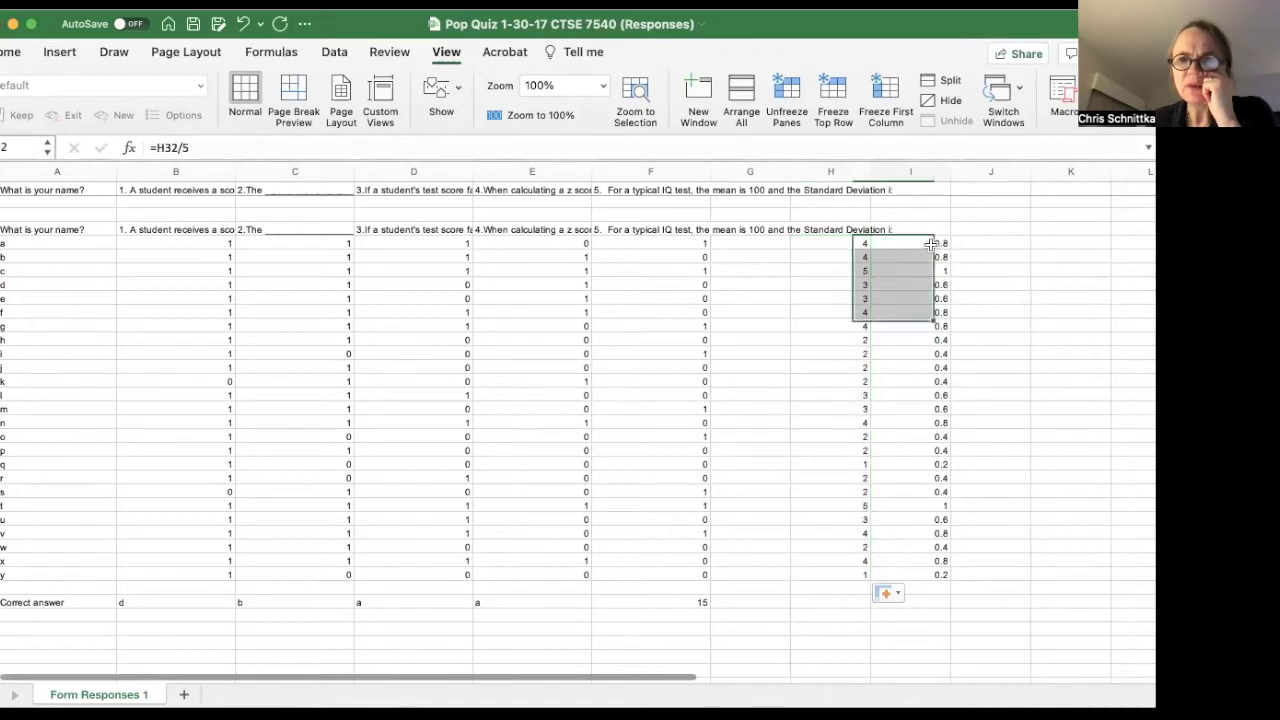
{"action": "left_click_drag", "start_coordinate": [930, 244], "coordinate": [940, 575]}
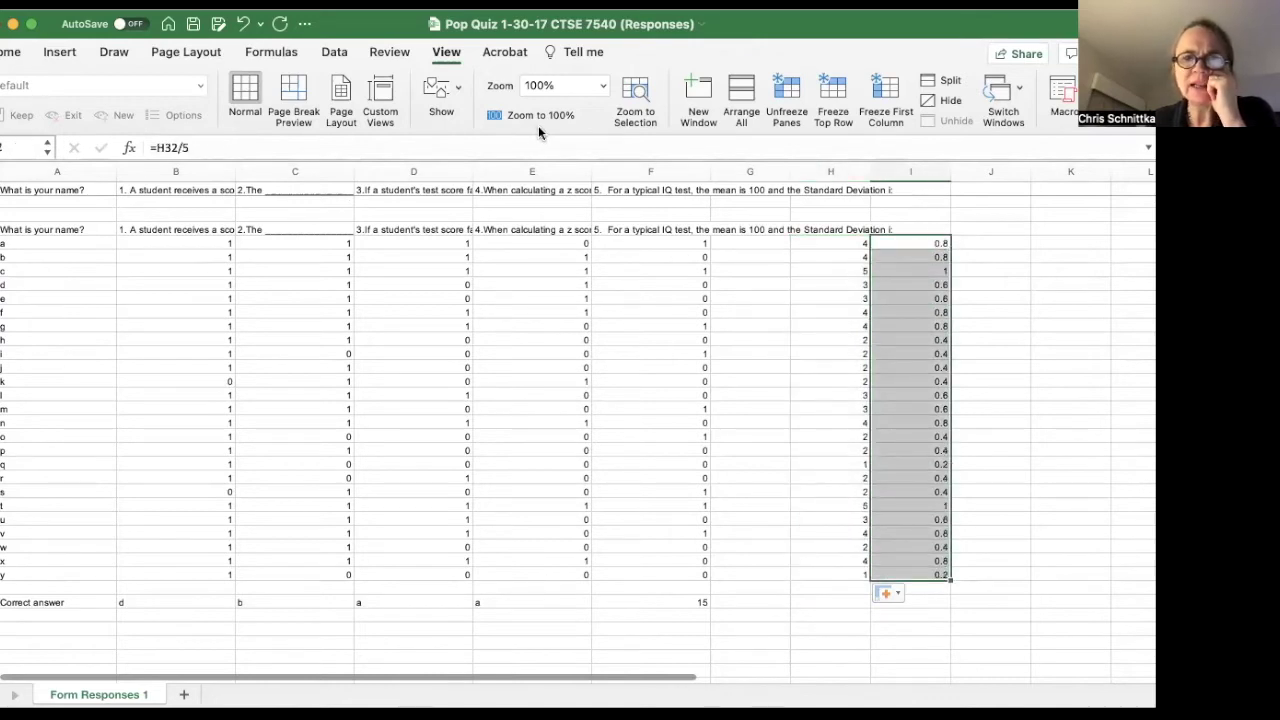
{"action": "left_click", "coordinate": [7, 54]}
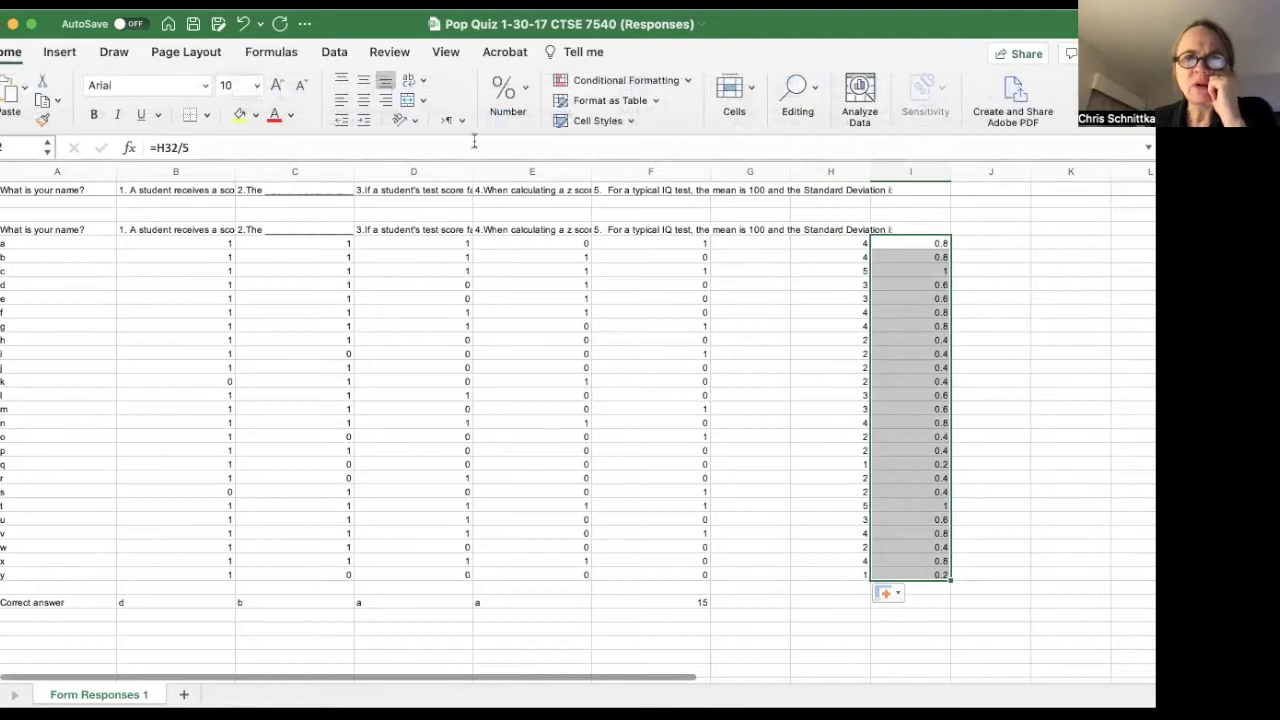
{"action": "left_click", "coordinate": [502, 92]}
{"action": "left_click", "coordinate": [483, 172]}
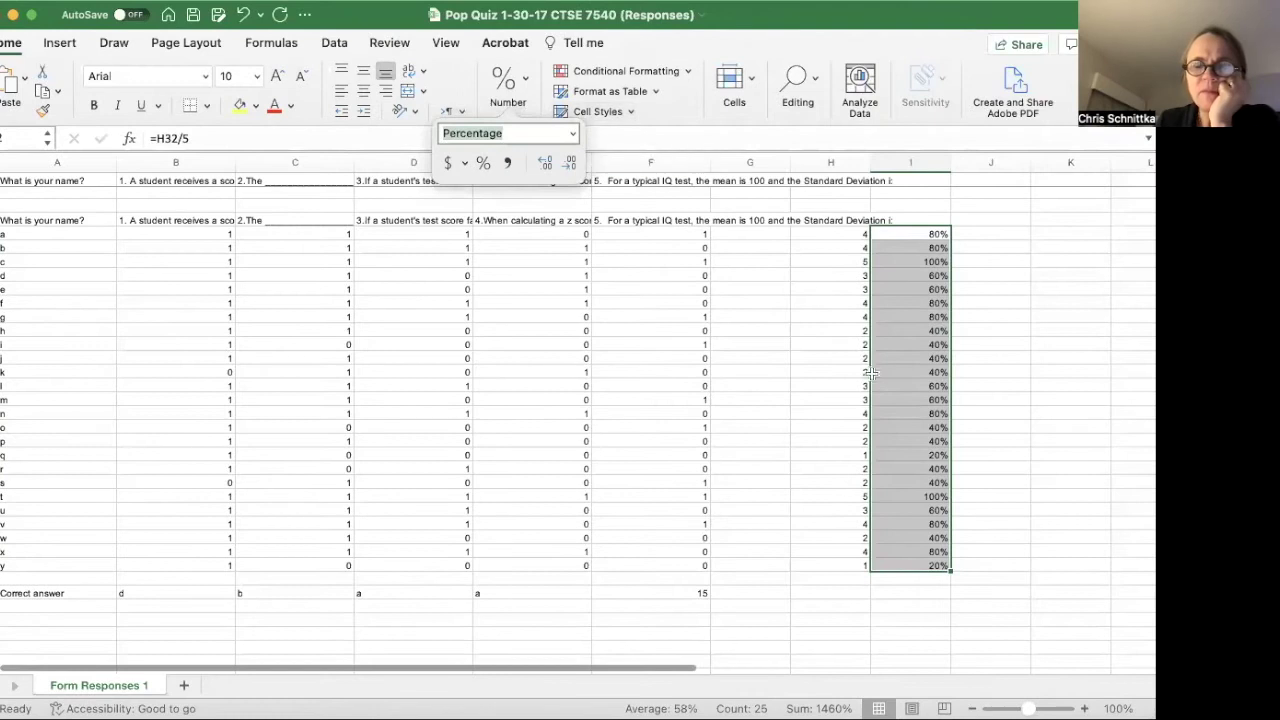
Calculate the mean of the total scores in H59 with the AVERAGE function over H32:H56
{"action": "left_click", "coordinate": [849, 605]}
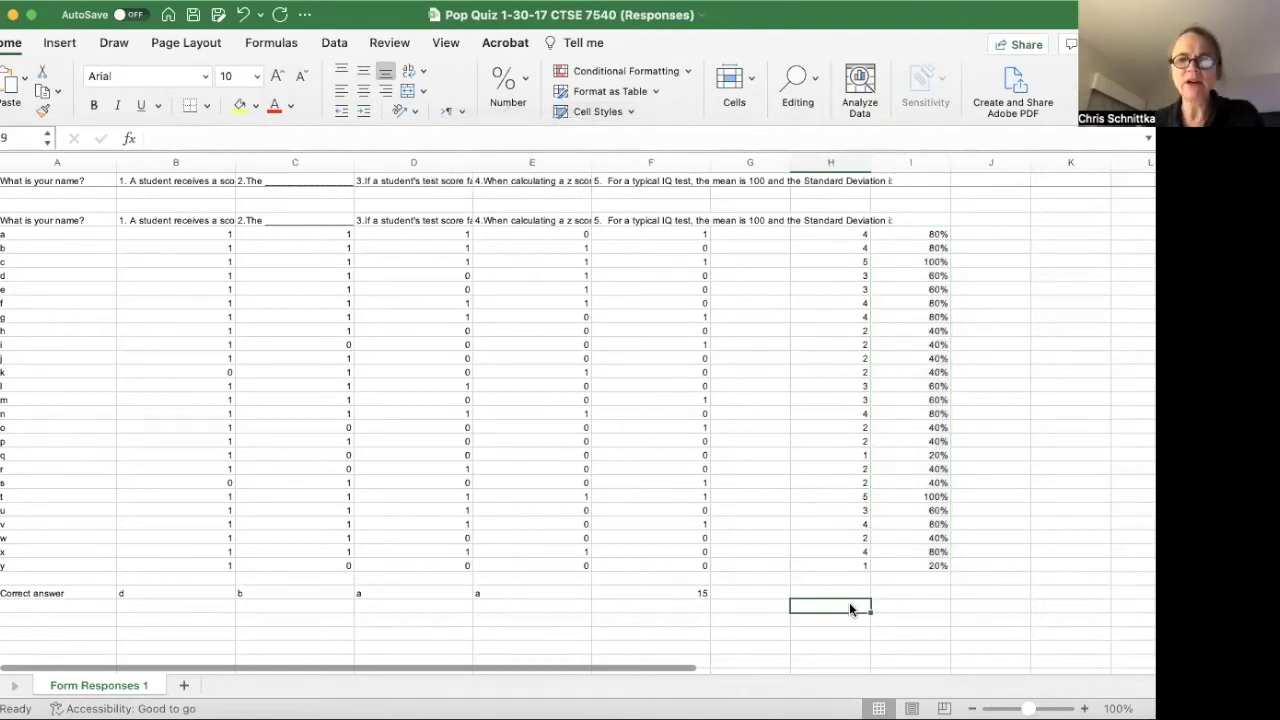
{"action": "type", "text": "=ave"}
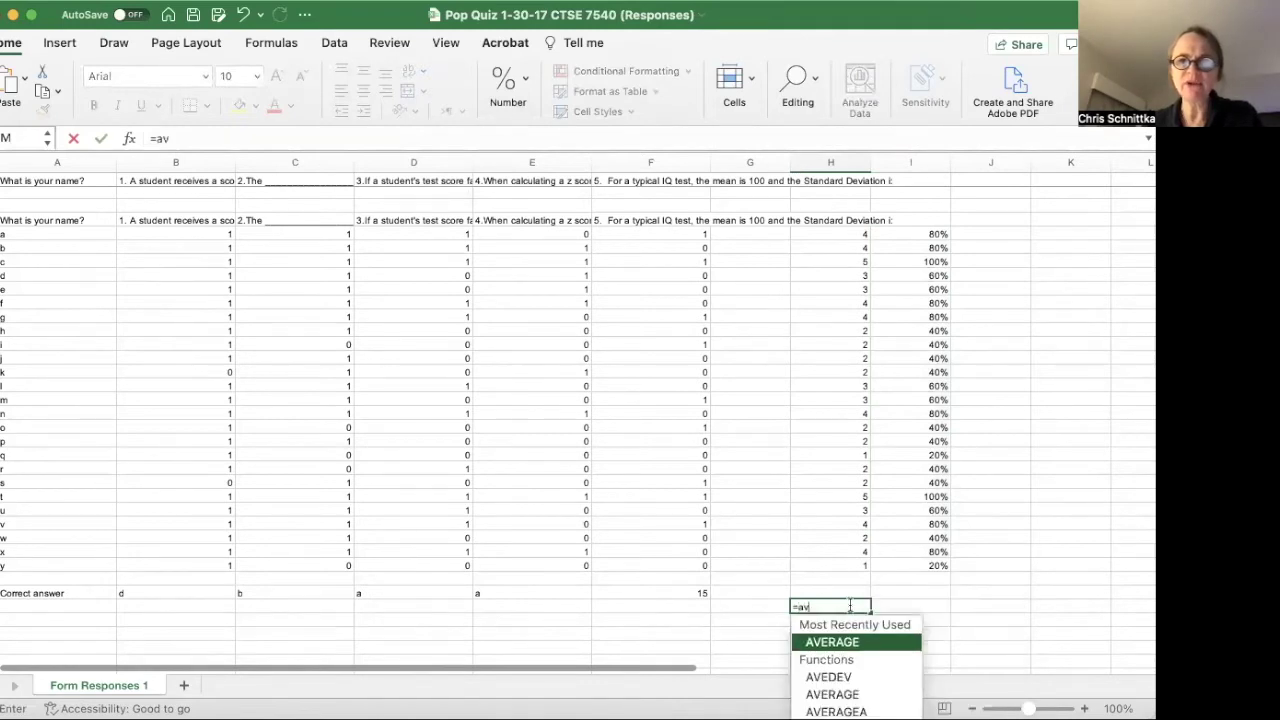
{"action": "double_click", "coordinate": [907, 628]}
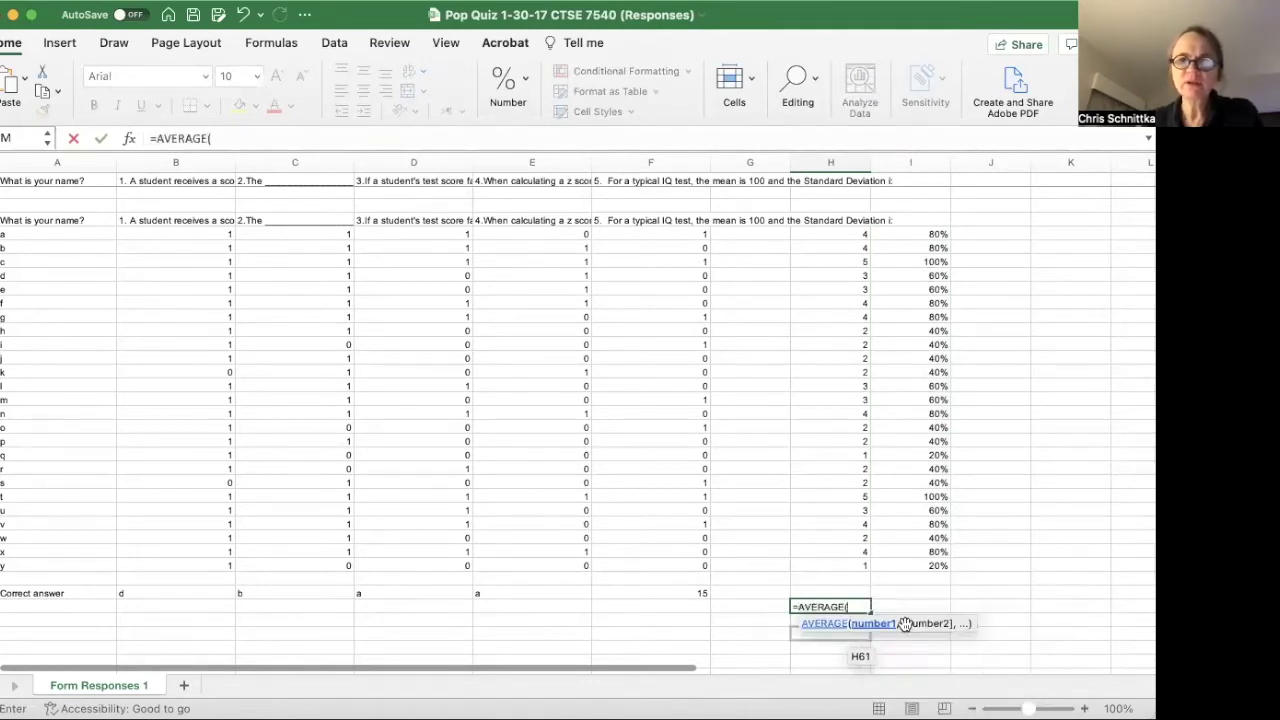
{"action": "left_click_drag", "start_coordinate": [854, 563], "coordinate": [857, 229]}
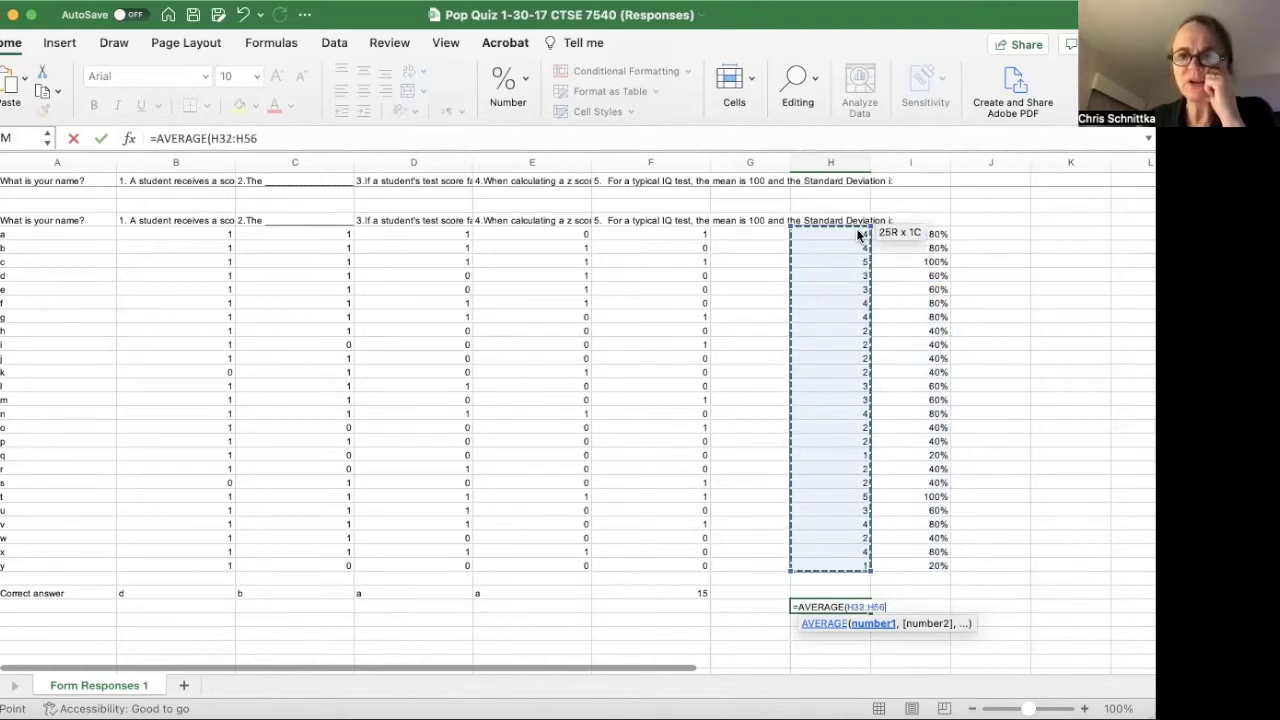
{"action": "key", "text": "Return"}
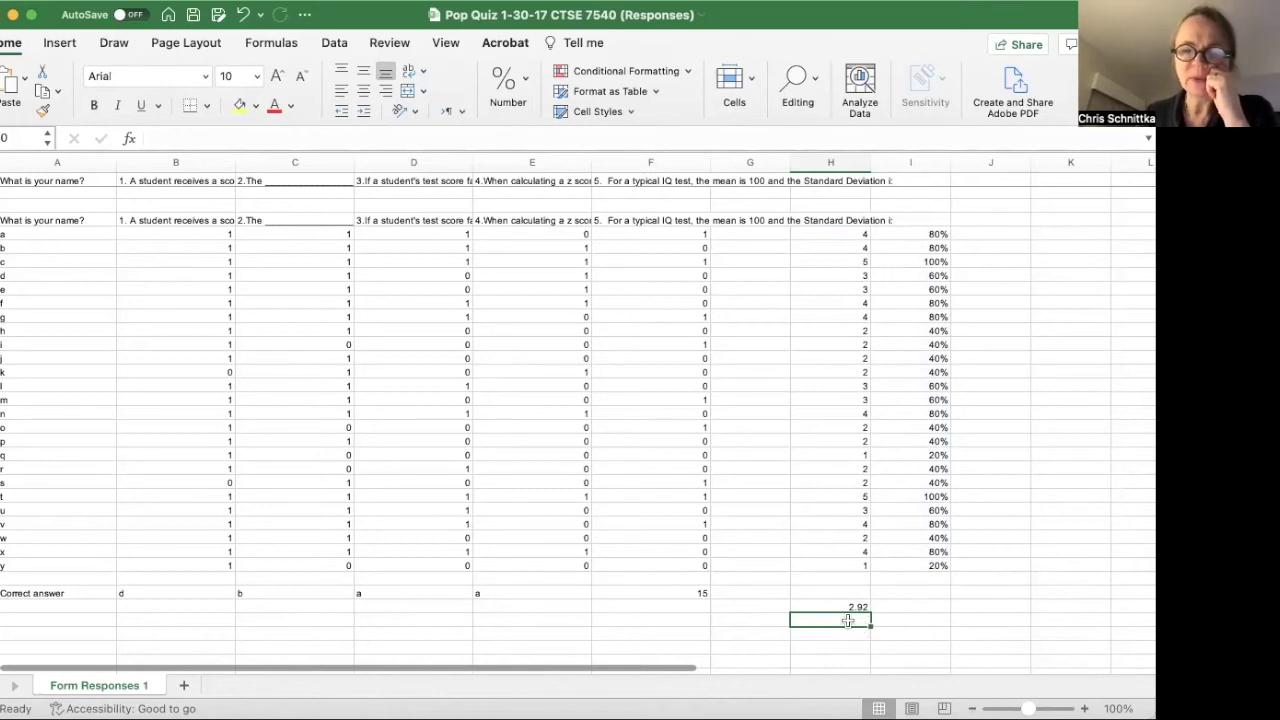
Calculate the standard deviation of the total scores in H60 with the STDEV function over H32:H56
{"action": "type", "text": "="}
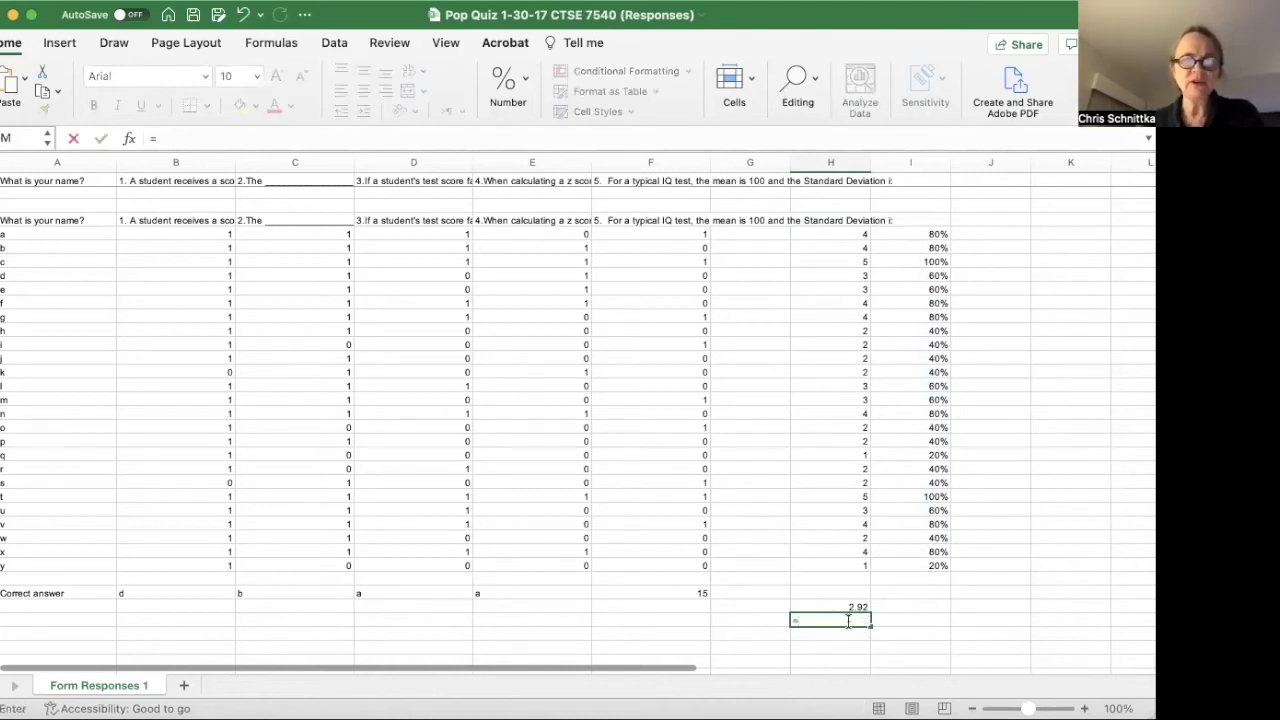
{"action": "type", "text": "ste"}
{"action": "key", "text": "BackSpace"}
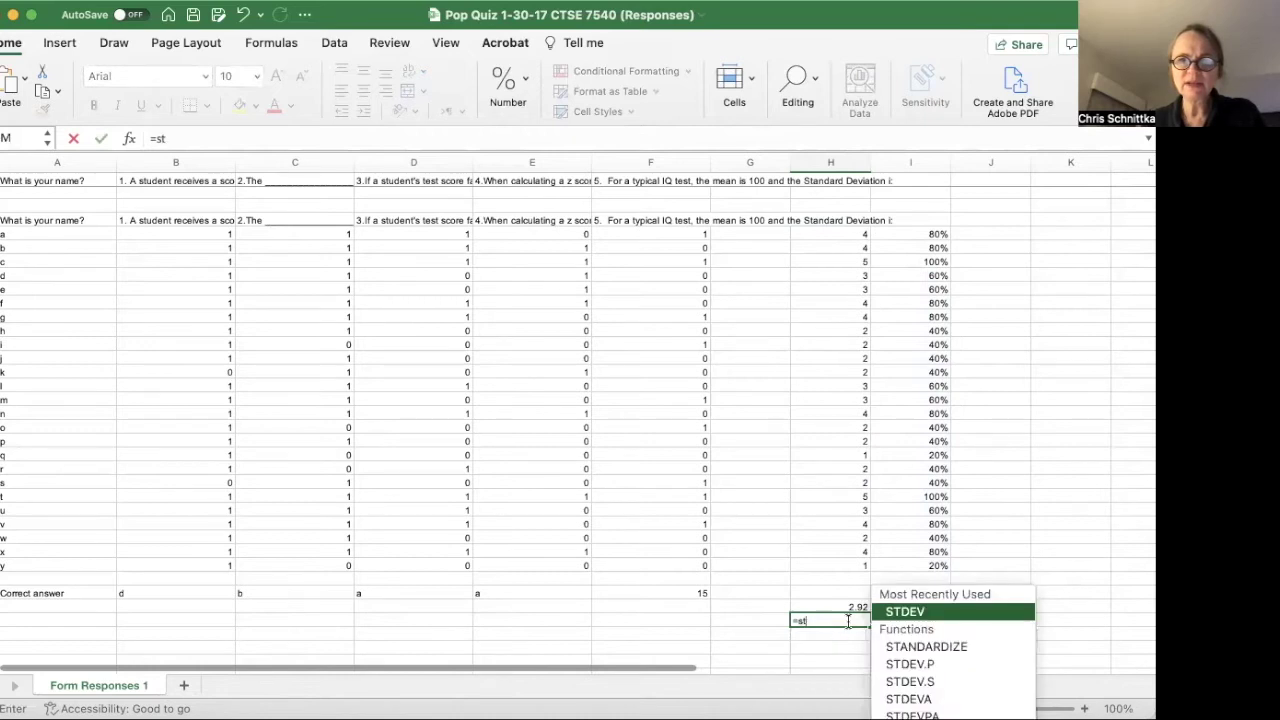
{"action": "type", "text": "dev"}
{"action": "double_click", "coordinate": [914, 611]}
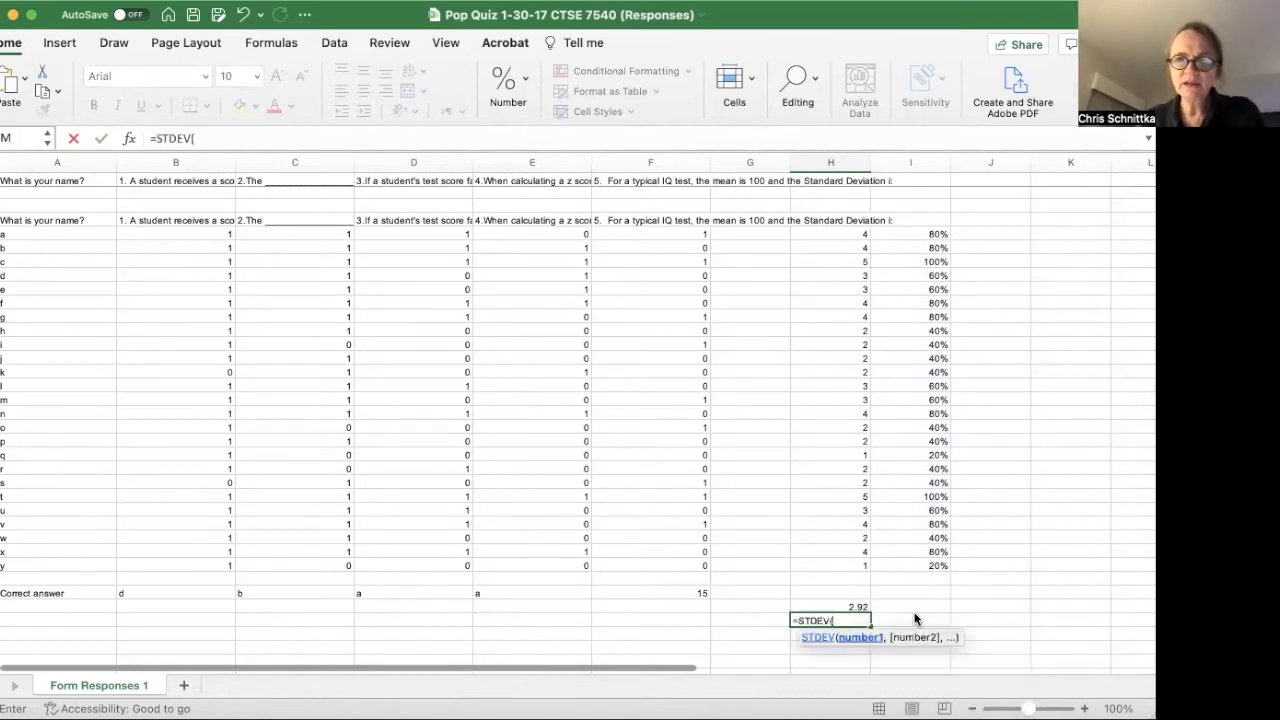
{"action": "left_click_drag", "start_coordinate": [858, 565], "coordinate": [846, 235]}
{"action": "key", "text": "Return"}
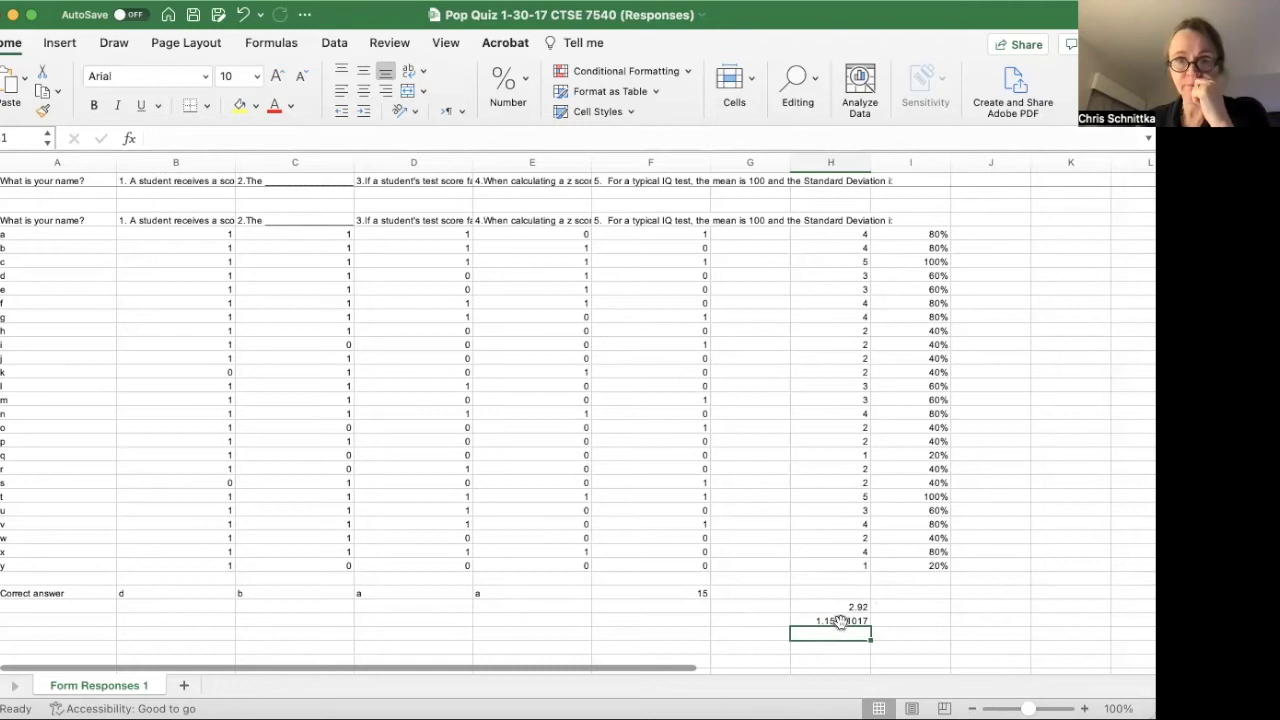
{"action": "left_click", "coordinate": [840, 621]}
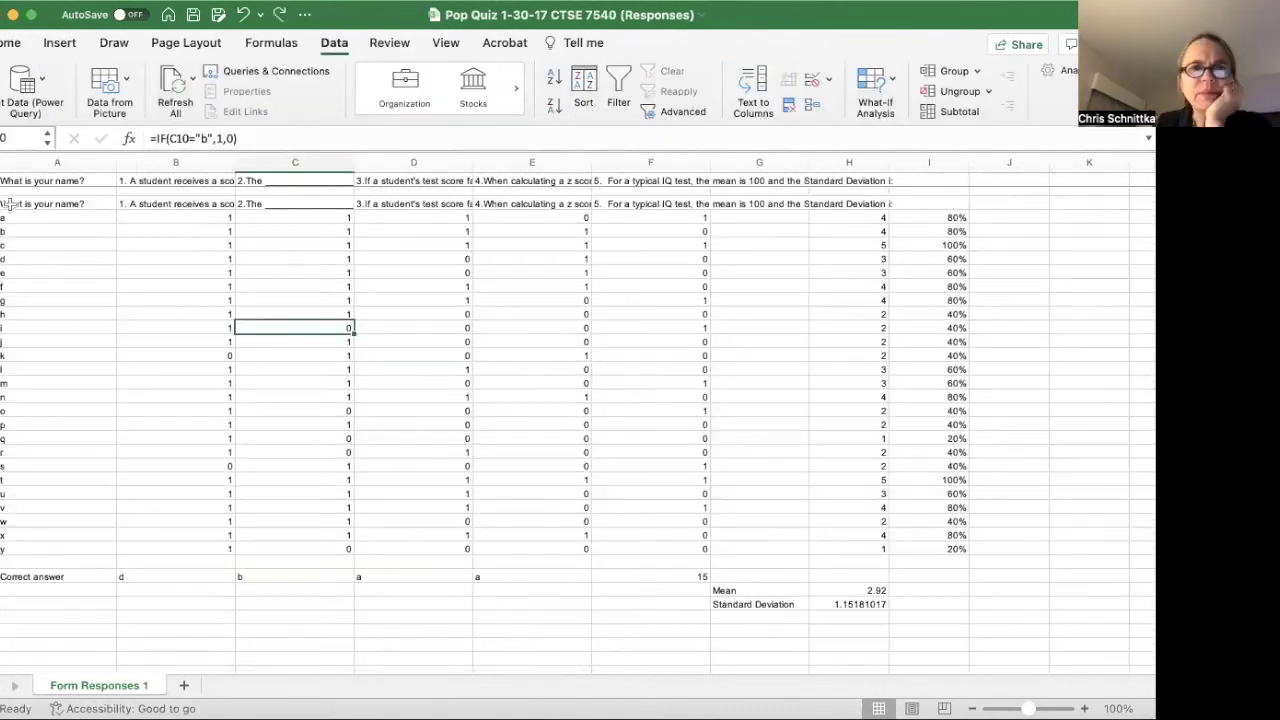
Copy the scored table from its heading row through the mean and standard deviation, and paste it as values only at A1 of a new sheet
{"action": "left_click_drag", "start_coordinate": [40, 204], "coordinate": [956, 597]}
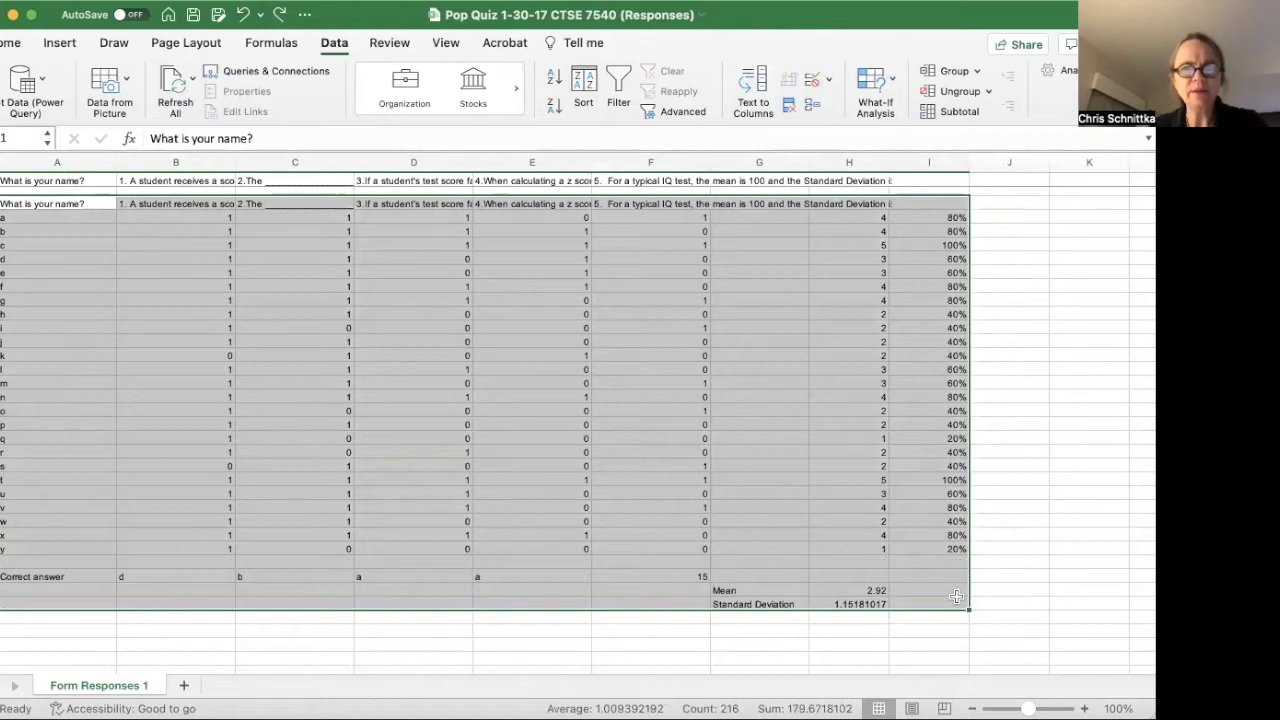
{"action": "key", "text": "super+c"}
{"action": "left_click", "coordinate": [184, 686]}
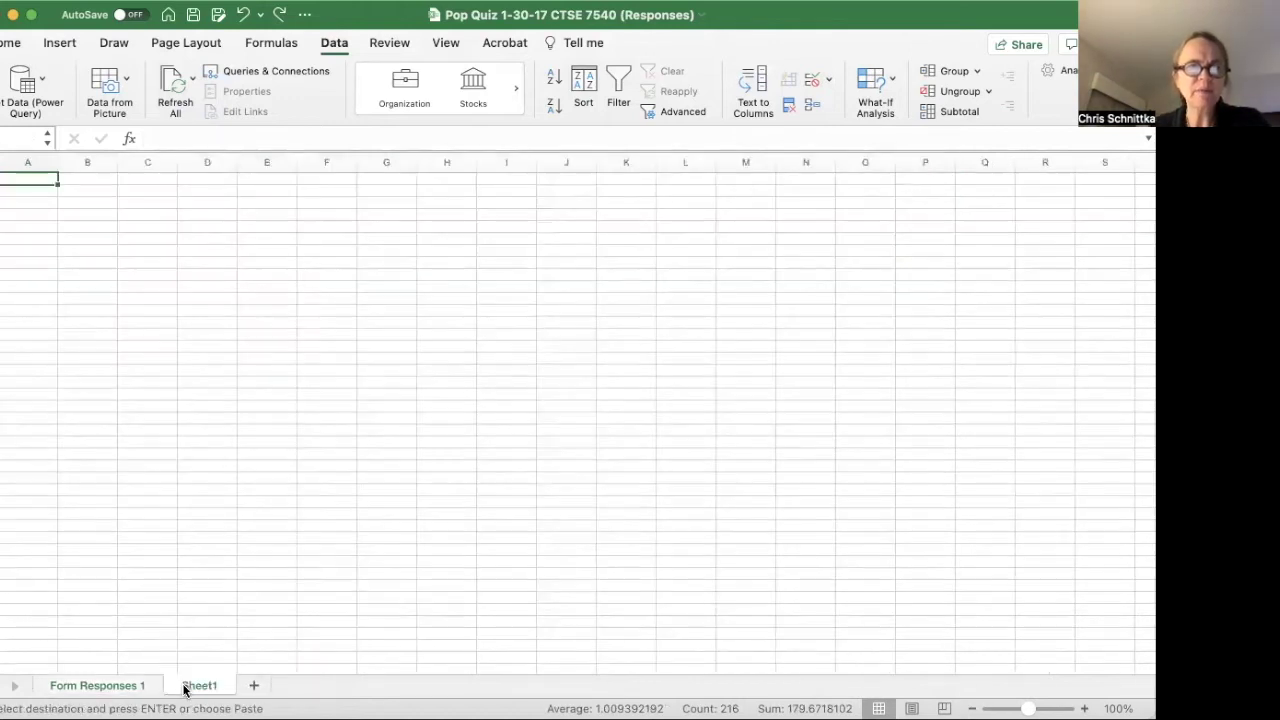
{"action": "right_click", "coordinate": [20, 184]}
{"action": "mouse_move", "coordinate": [74, 252]}
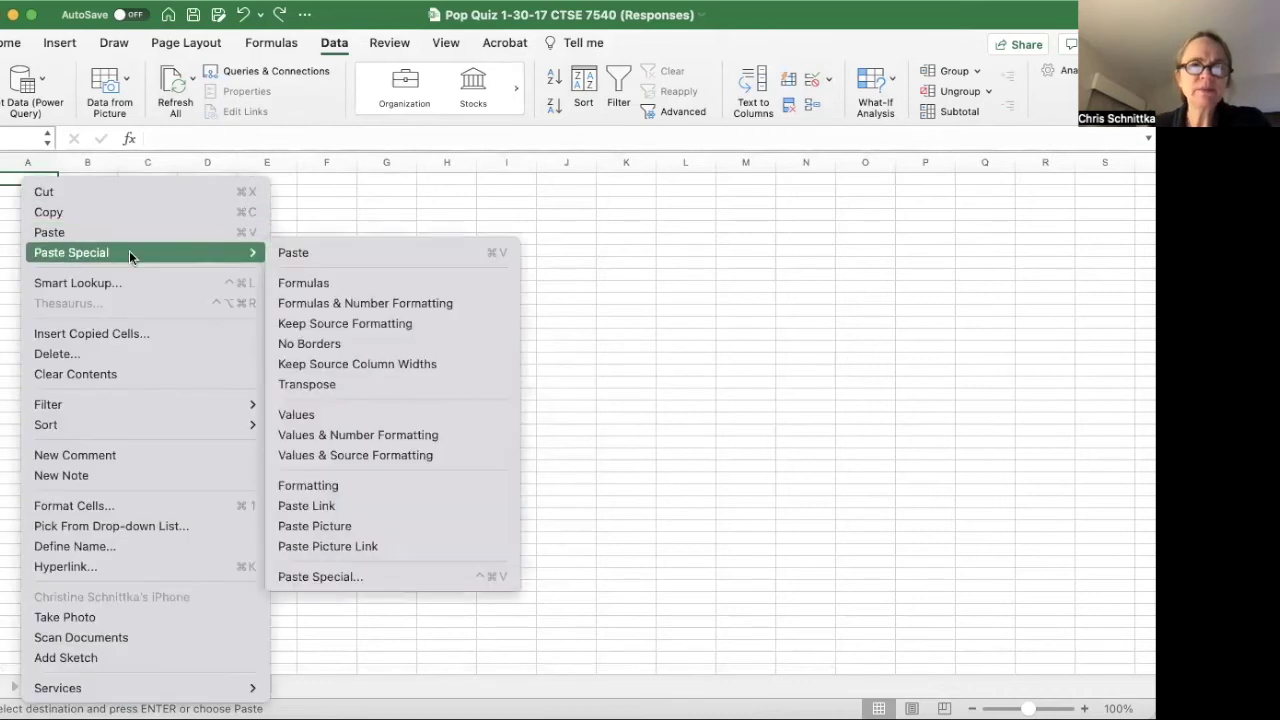
{"action": "left_click", "coordinate": [315, 414]}
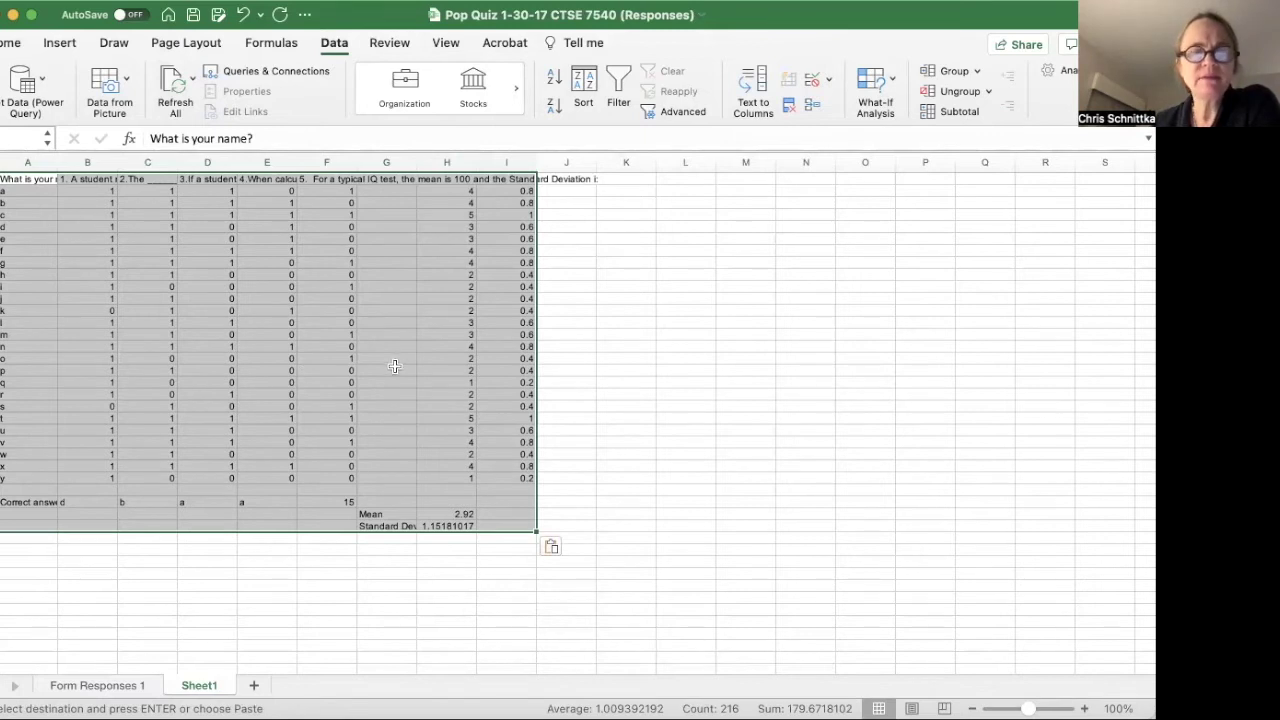
{"action": "left_click", "coordinate": [658, 324]}
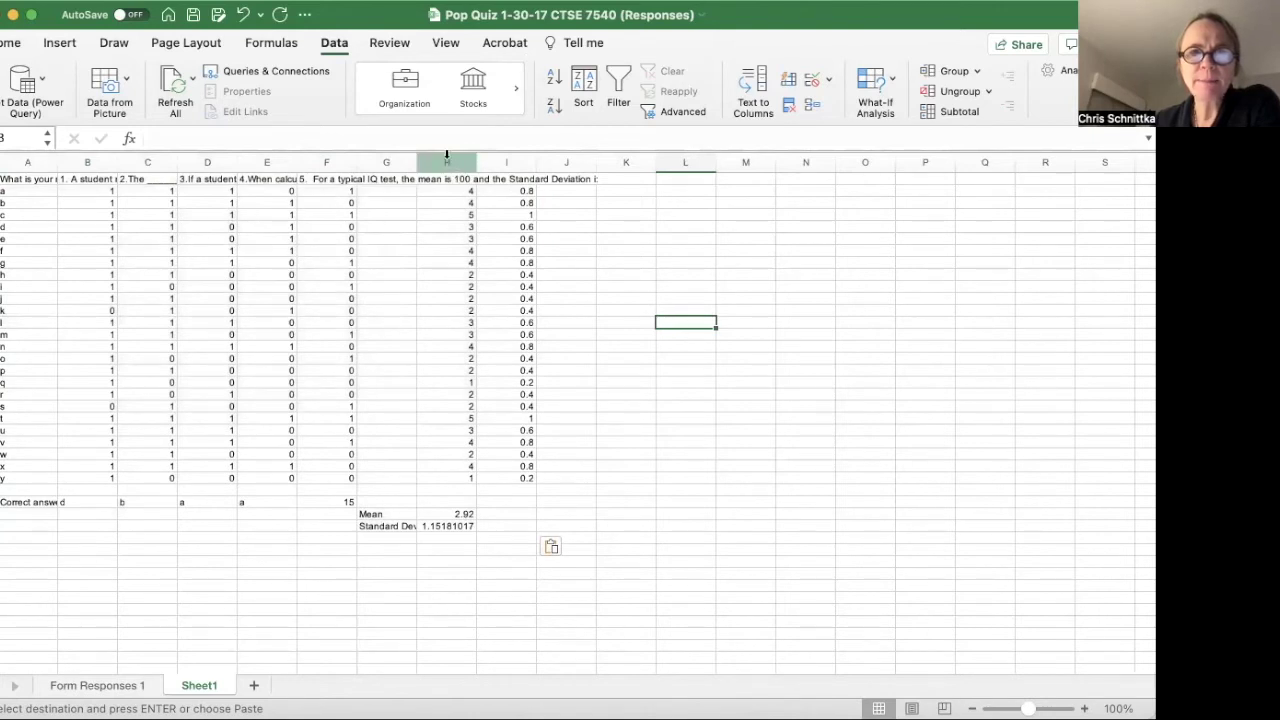
Copy the whole column H holding the total scores, mean and standard deviation
{"action": "left_click", "coordinate": [447, 162]}
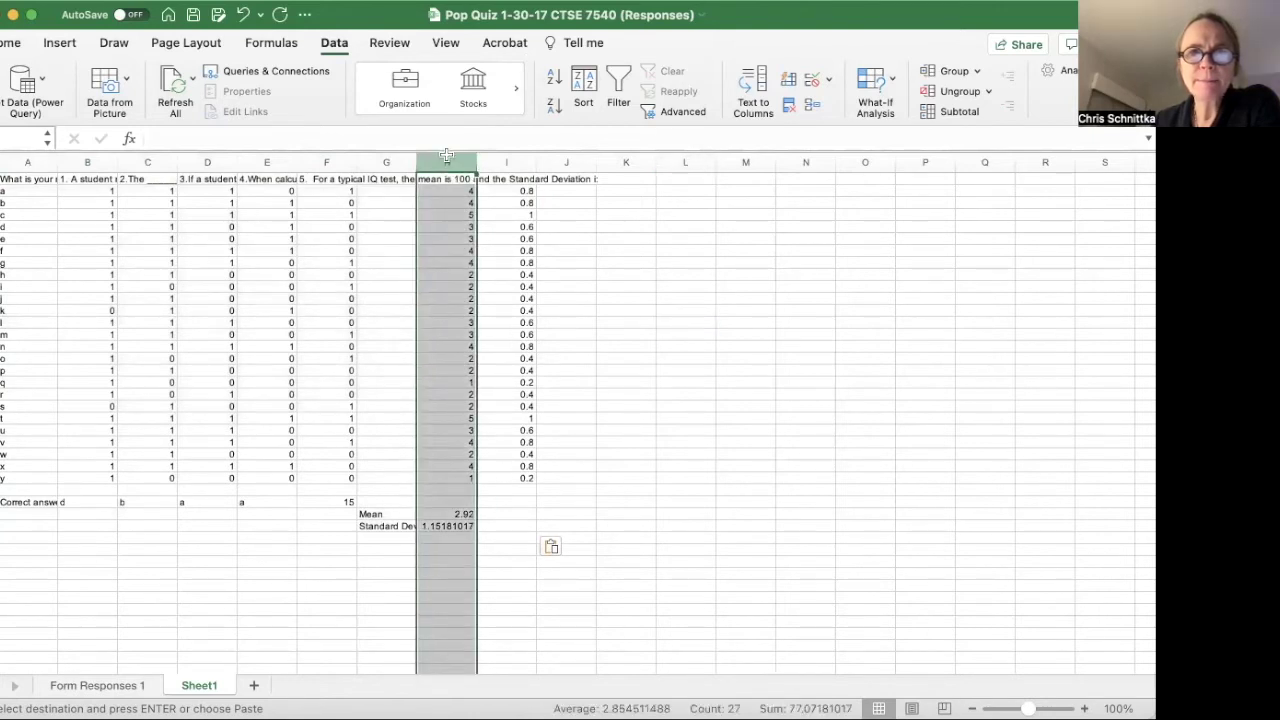
{"action": "right_click", "coordinate": [446, 160]}
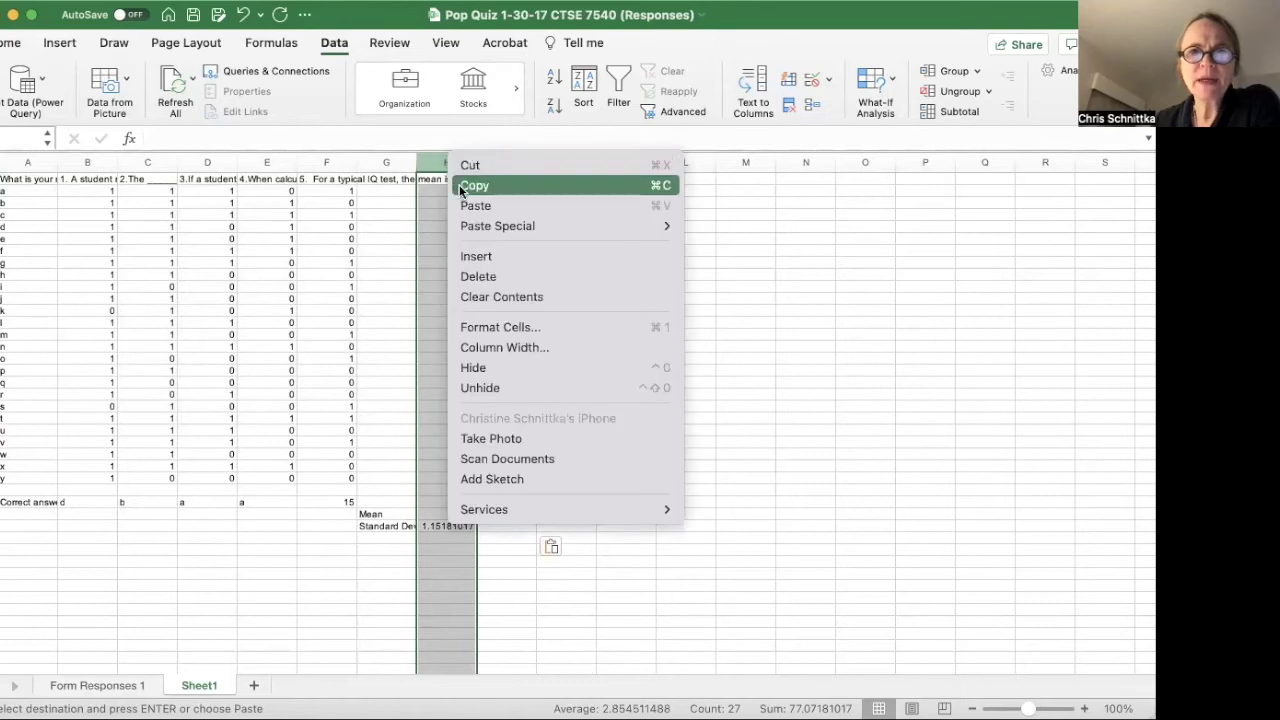
{"action": "left_click", "coordinate": [471, 184]}
{"action": "left_click", "coordinate": [19, 162]}
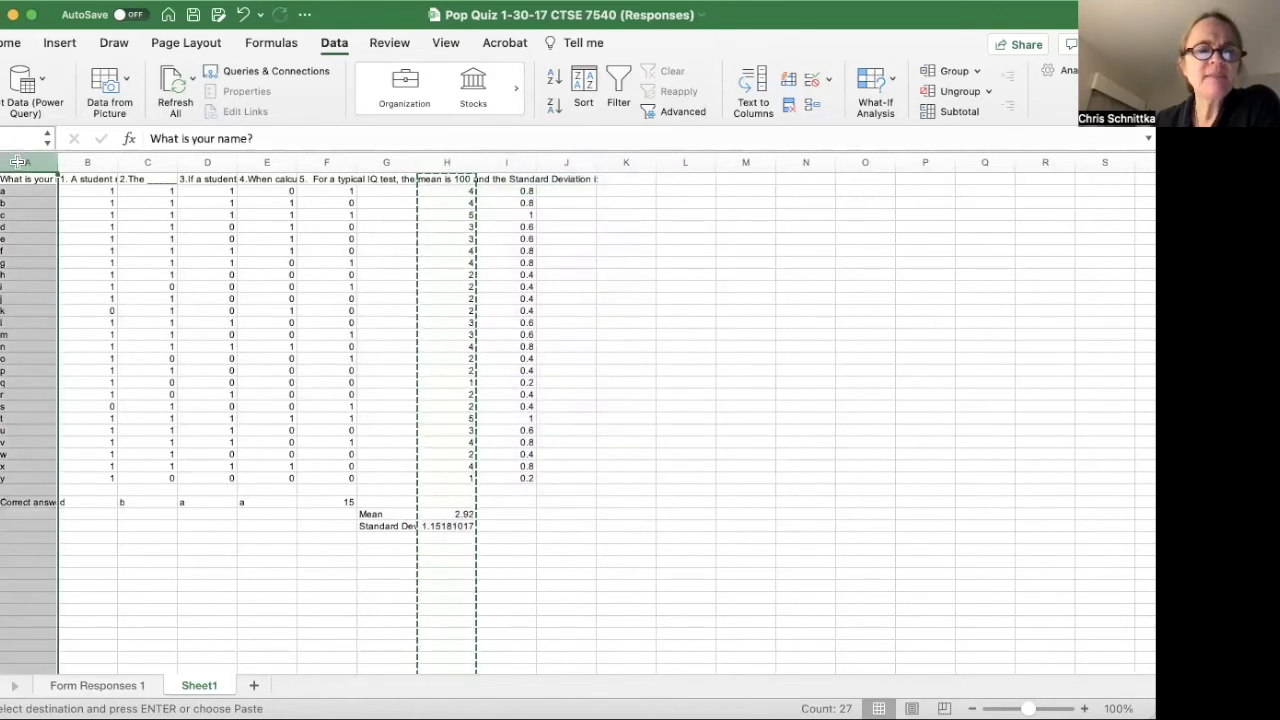
{"action": "right_click", "coordinate": [18, 166]}
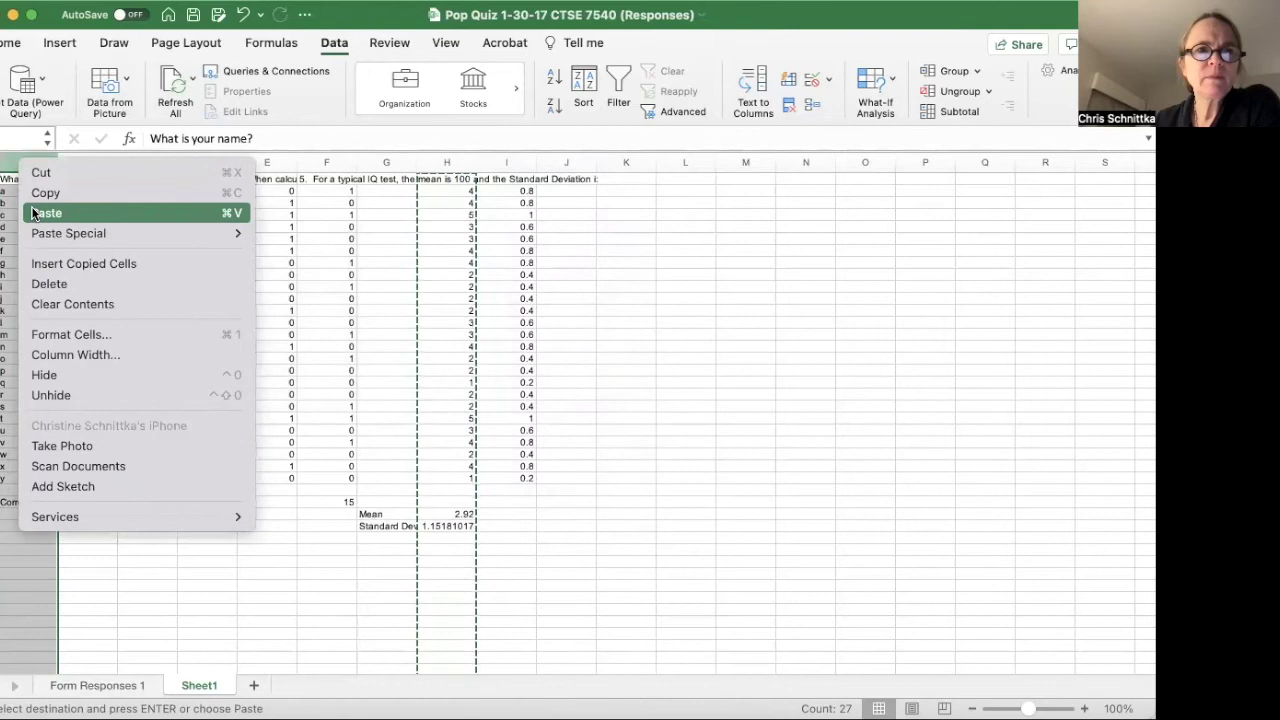
{"action": "left_click", "coordinate": [33, 211]}
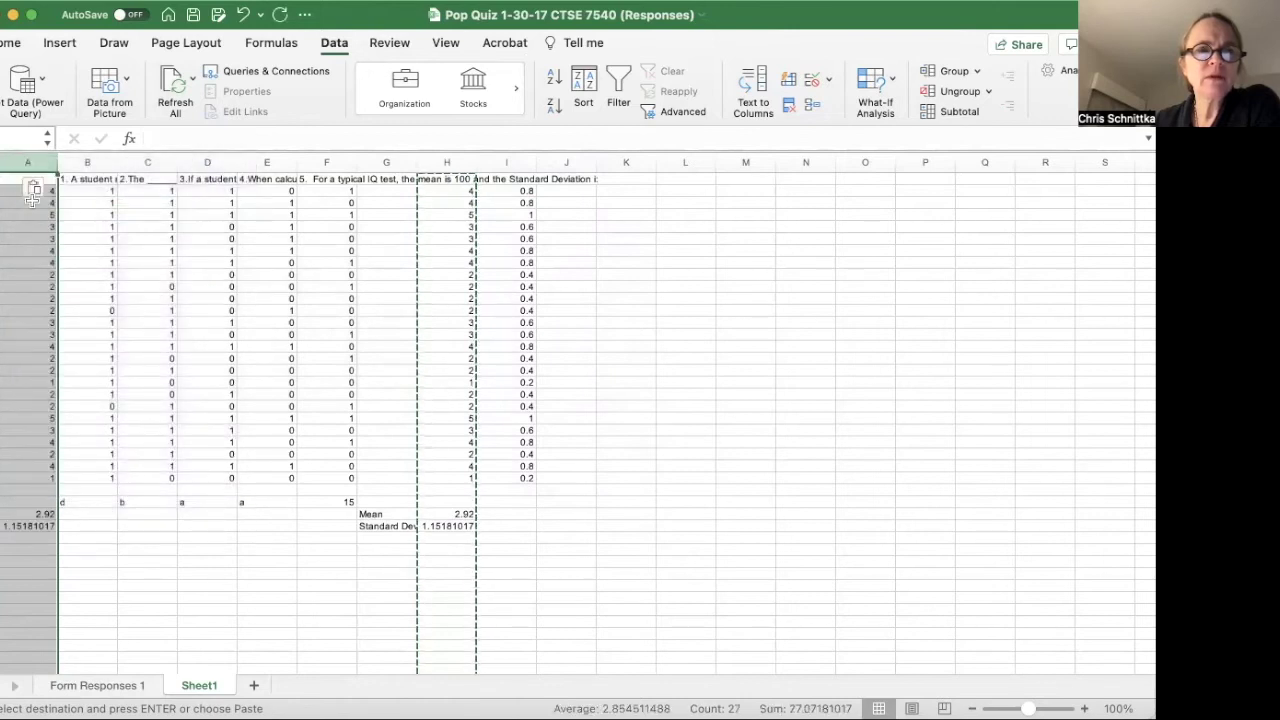
{"action": "left_click", "coordinate": [243, 14]}
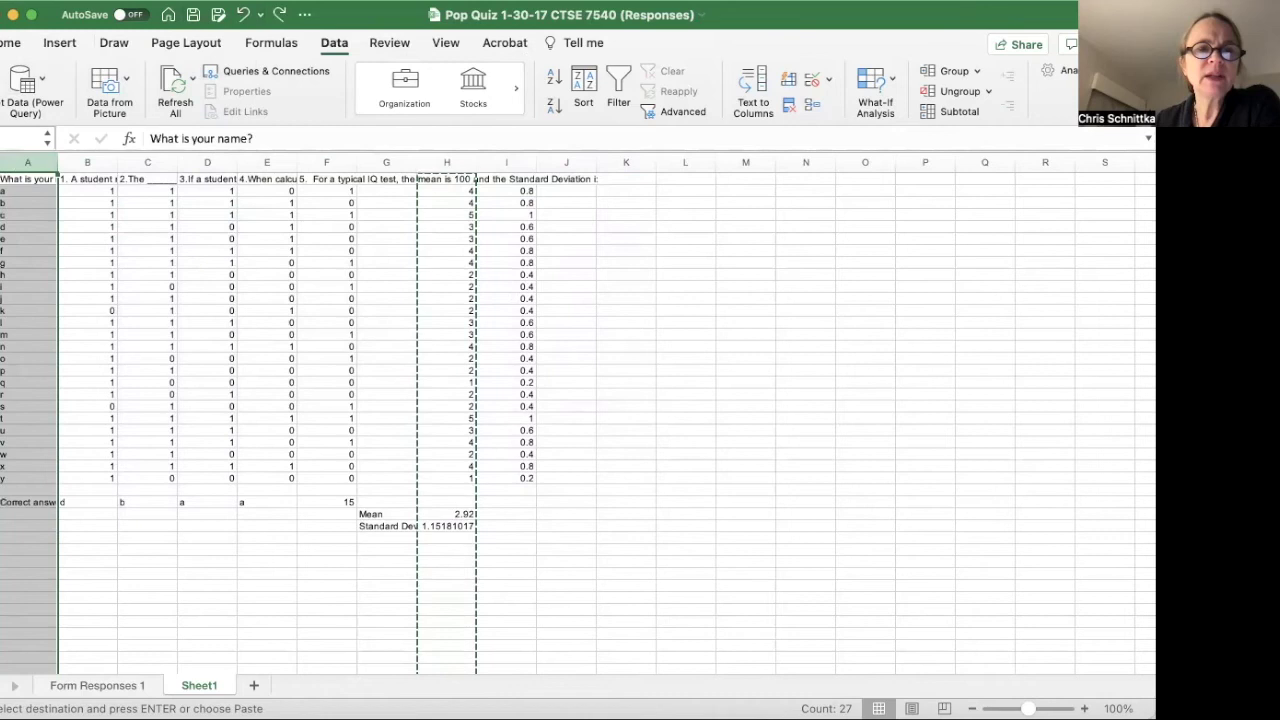
Insert the copied total scores column before column A, shifting the existing columns over instead of overwriting them
{"action": "right_click", "coordinate": [27, 162]}
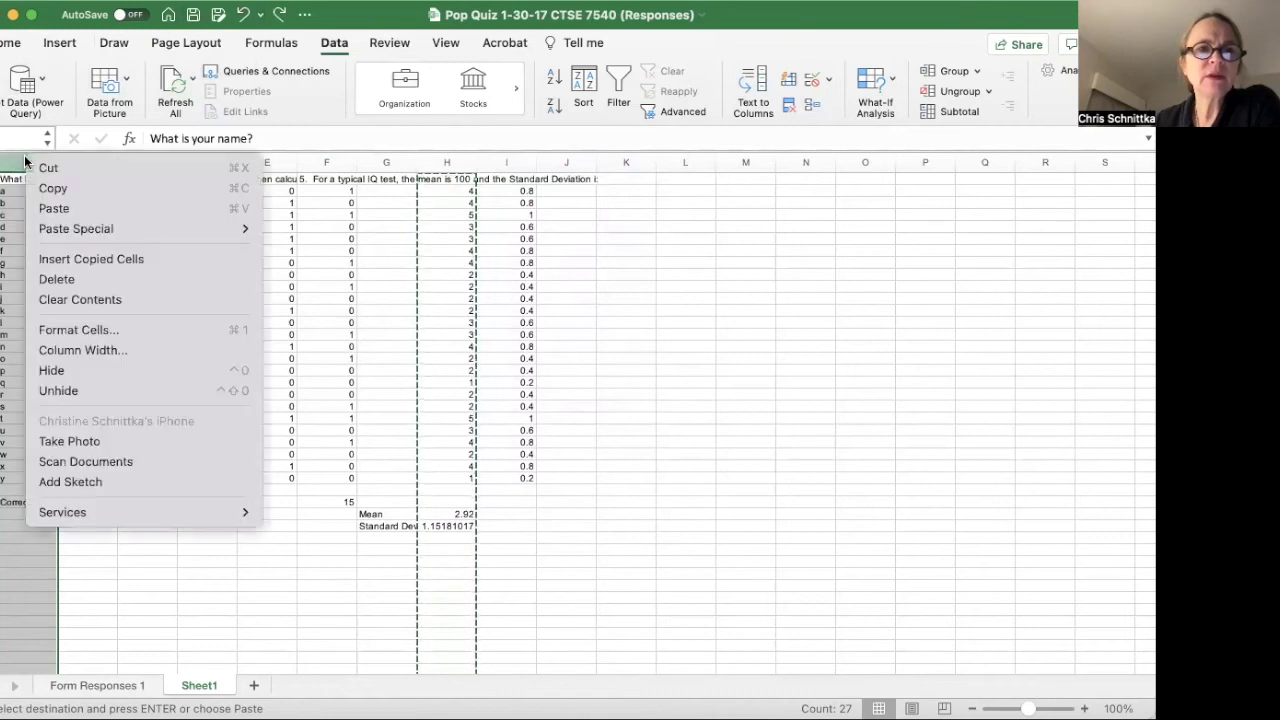
{"action": "left_click", "coordinate": [44, 258]}
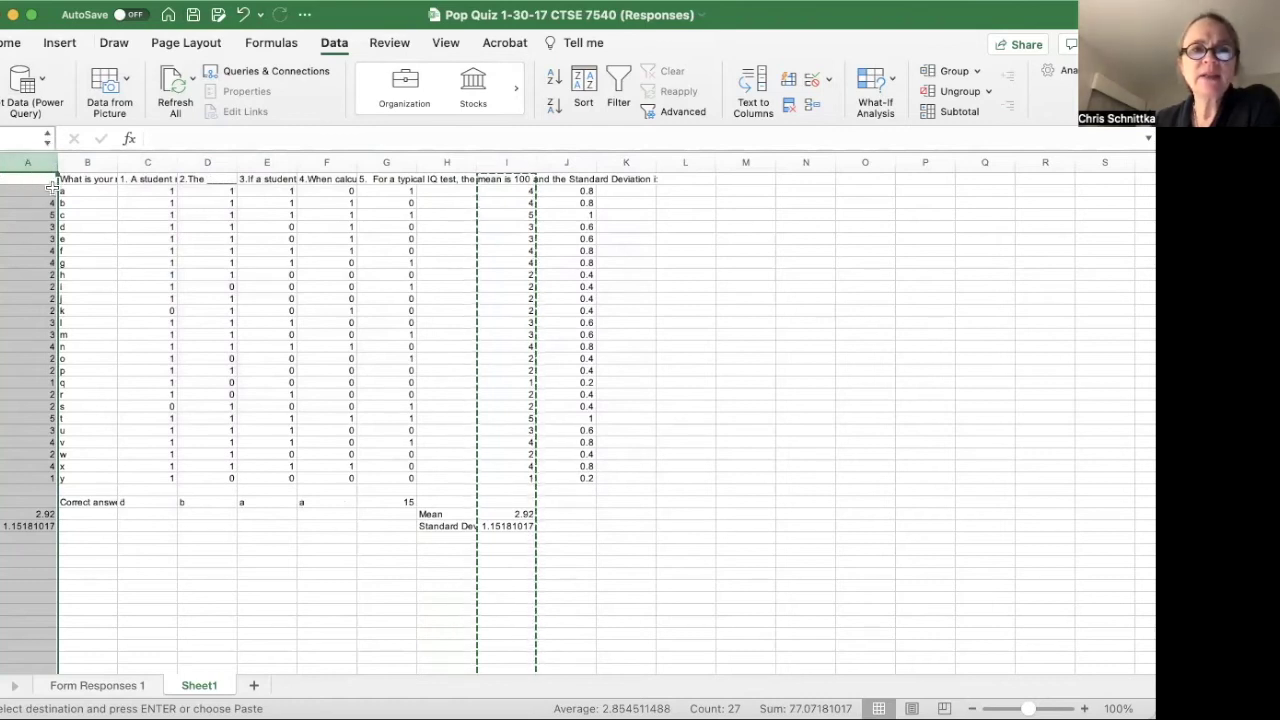
{"action": "left_click", "coordinate": [100, 250]}
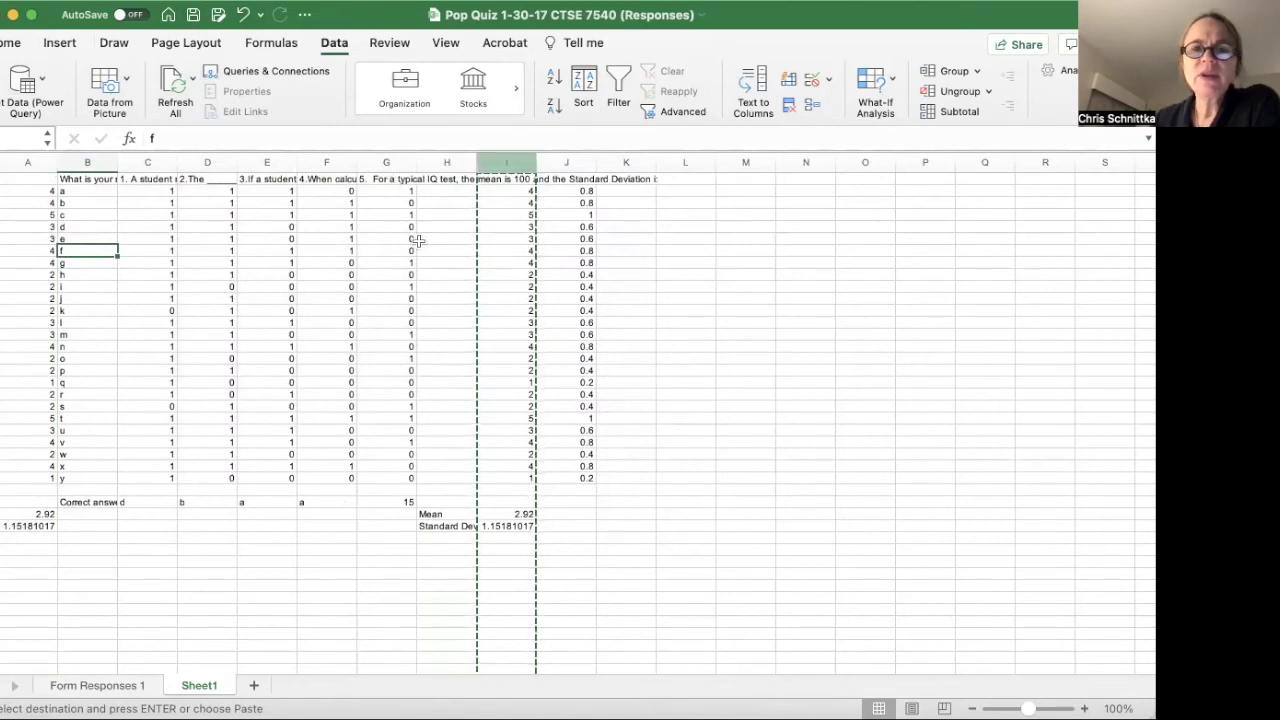
{"action": "double_click", "coordinate": [400, 287]}
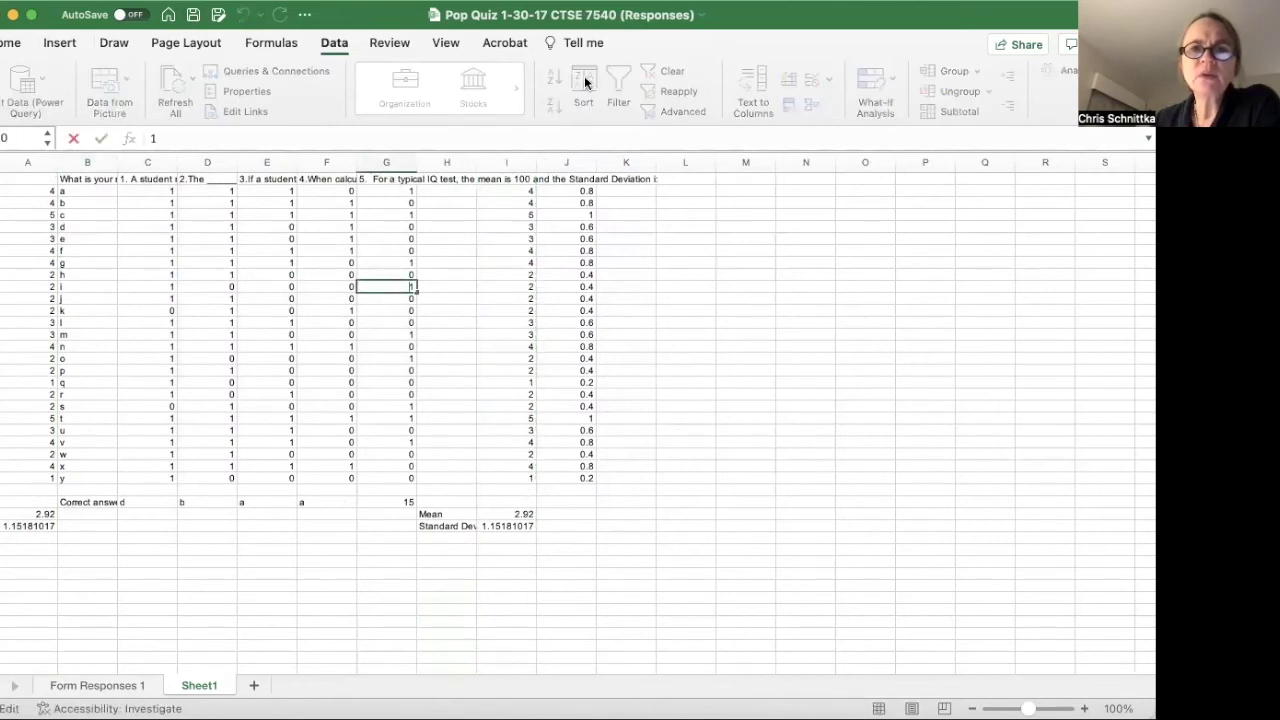
{"action": "left_click", "coordinate": [715, 318]}
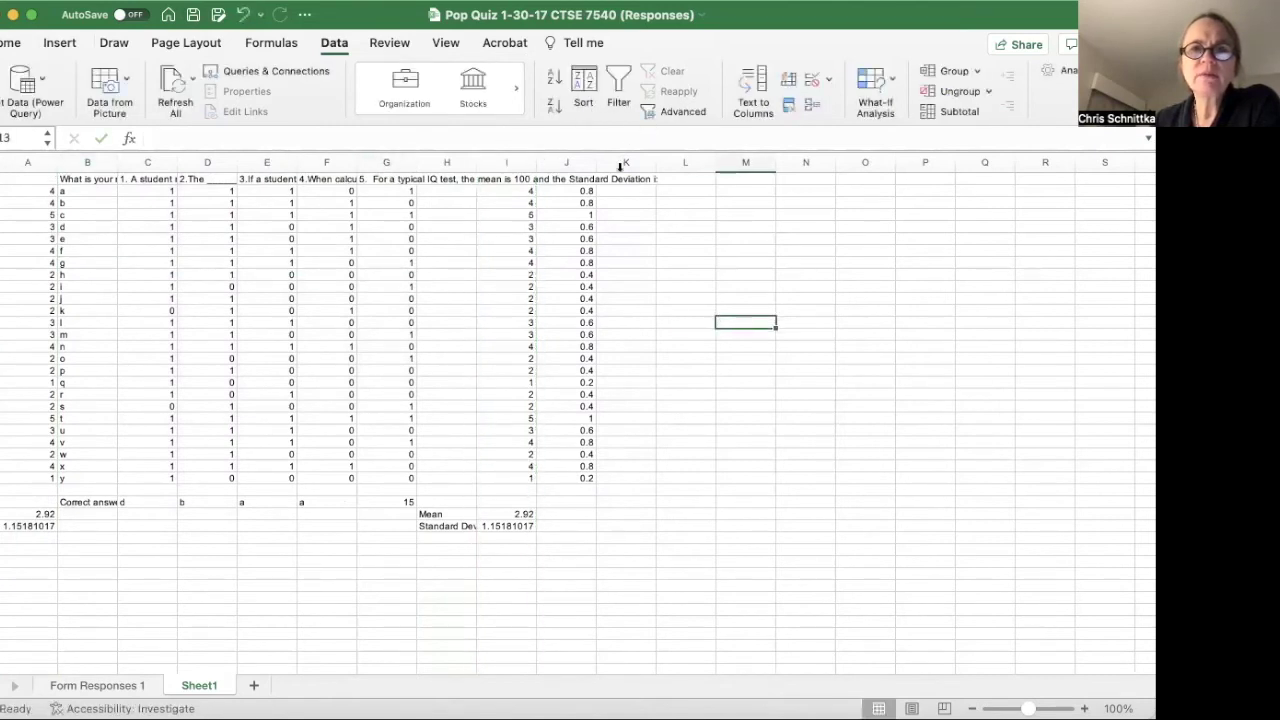
{"action": "left_click", "coordinate": [583, 84]}
{"action": "left_click", "coordinate": [549, 293]}
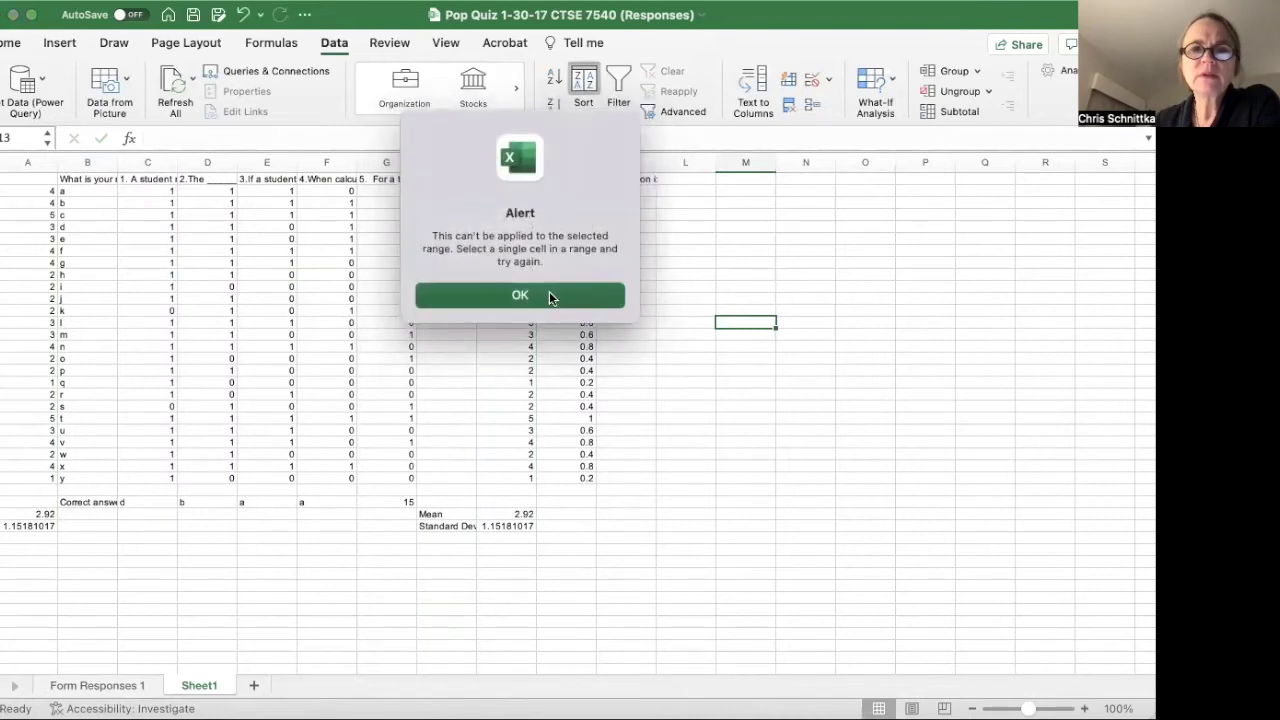
{"action": "double_click", "coordinate": [675, 284]}
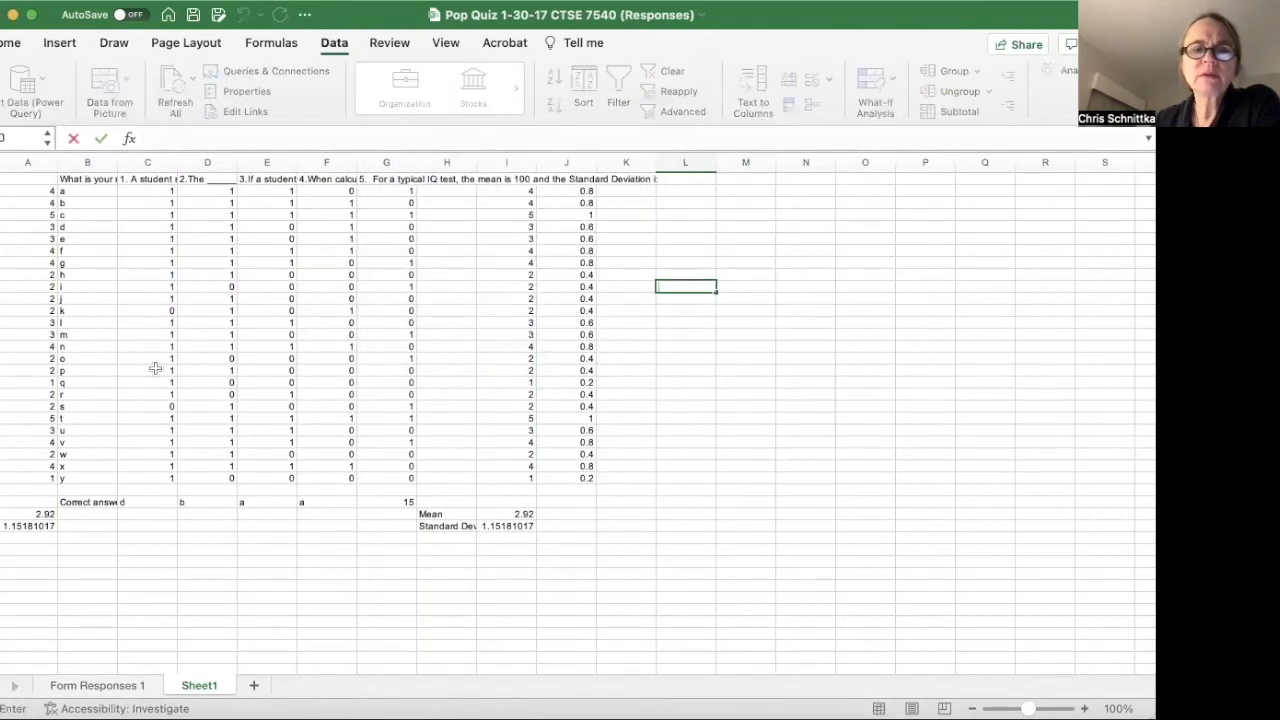
Sort the student rows 2 to 26 by the total score in column A, from highest to lowest
{"action": "left_click_drag", "start_coordinate": [2, 190], "coordinate": [2, 478]}
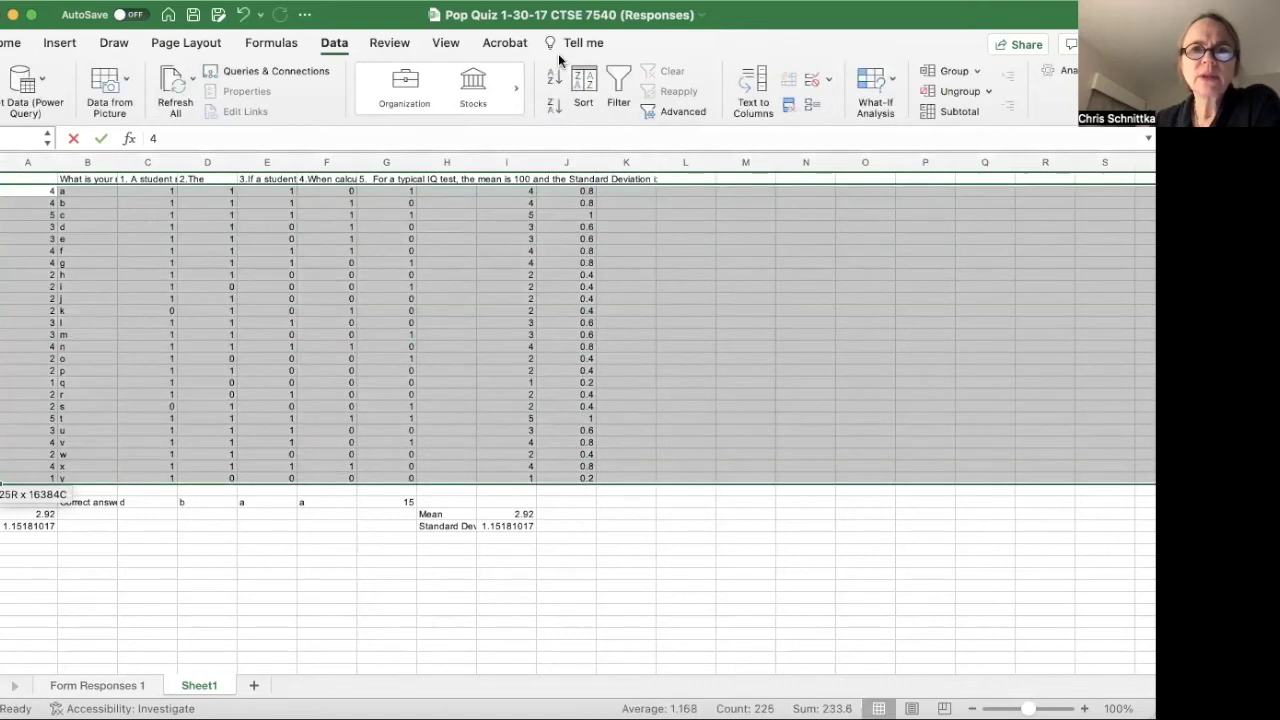
{"action": "left_click", "coordinate": [585, 87]}
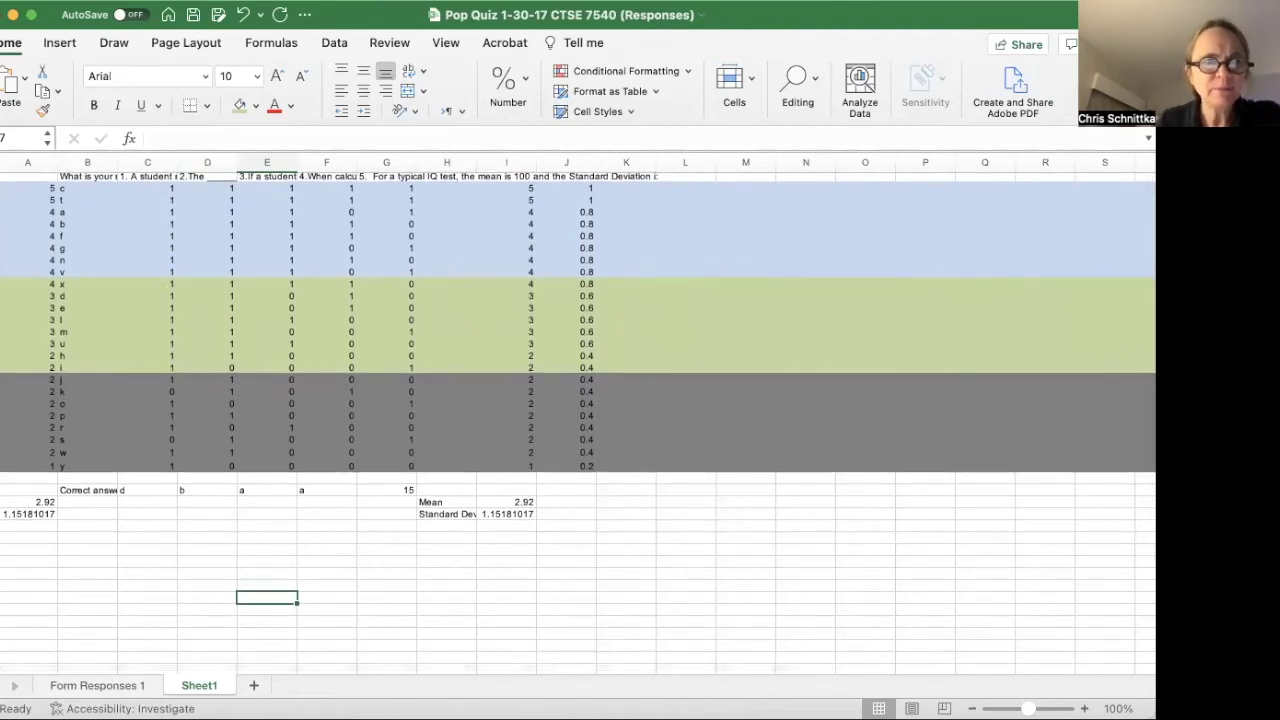
Total the correct answers to question 1 in C31 with the SUM function over C2:C26
{"action": "left_click", "coordinate": [2, 490]}
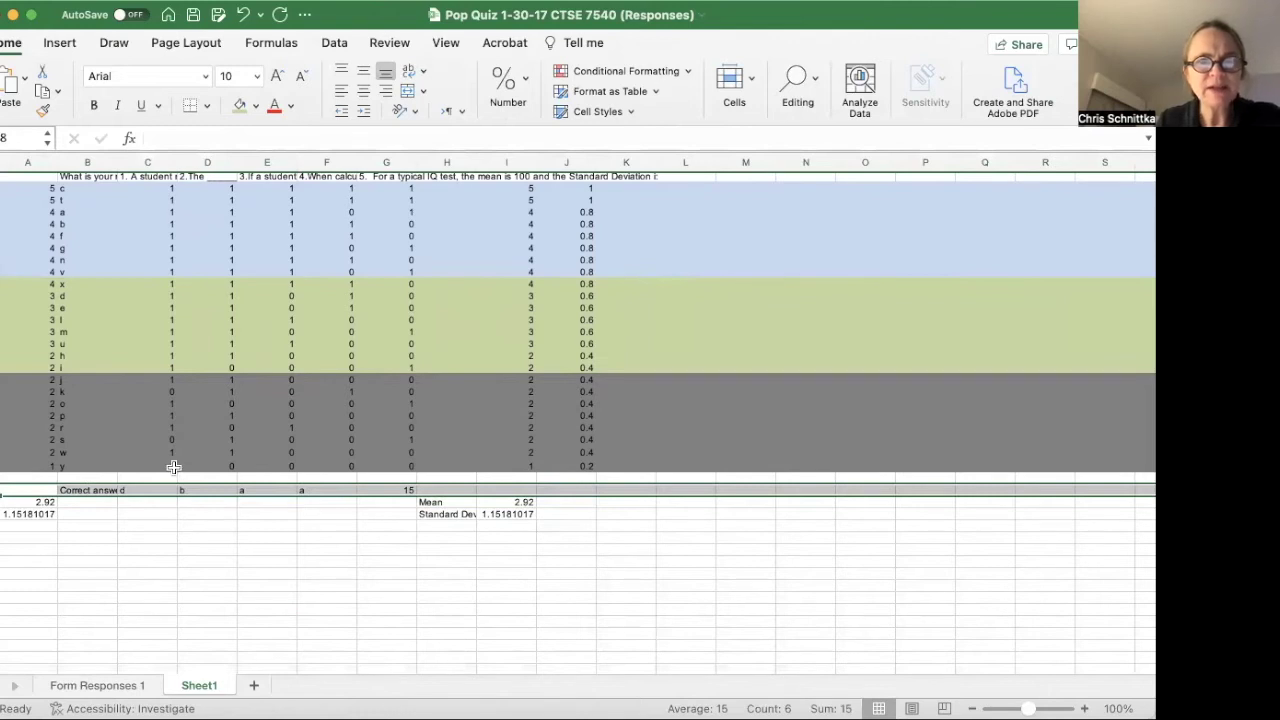
{"action": "left_click_drag", "start_coordinate": [154, 523], "coordinate": [155, 528]}
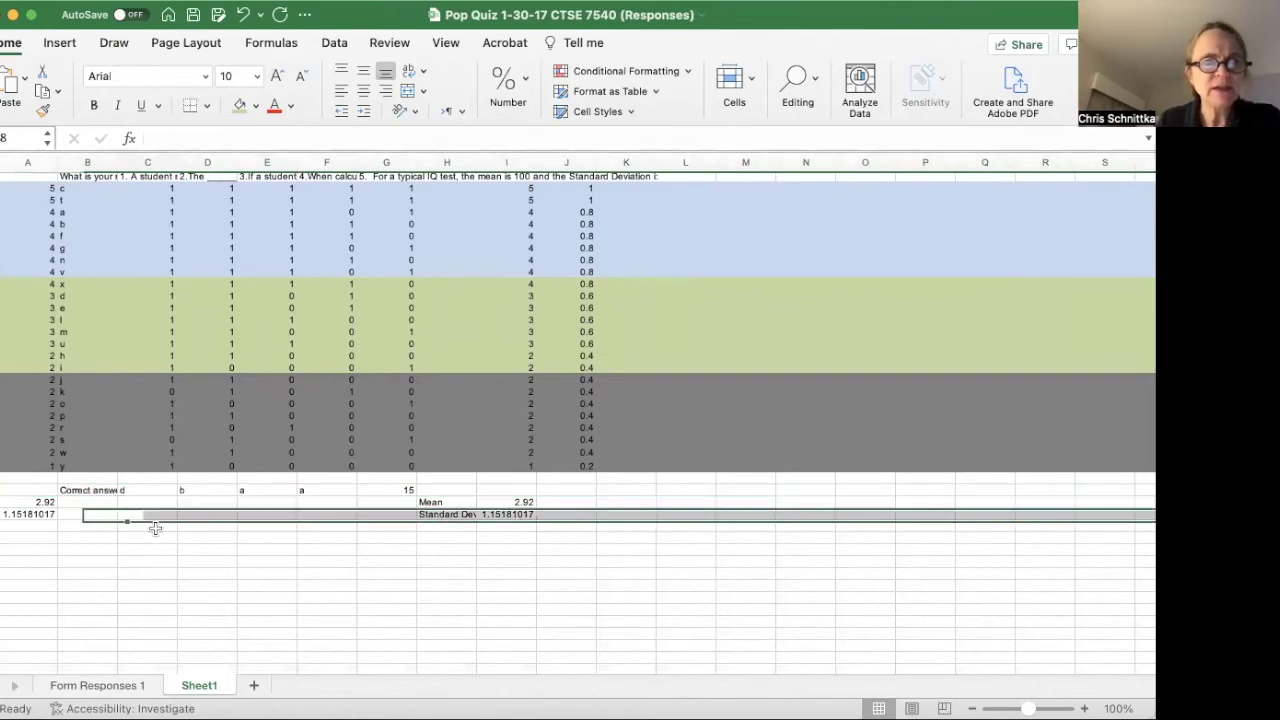
{"action": "left_click", "coordinate": [155, 528]}
{"action": "type", "text": "=sum"}
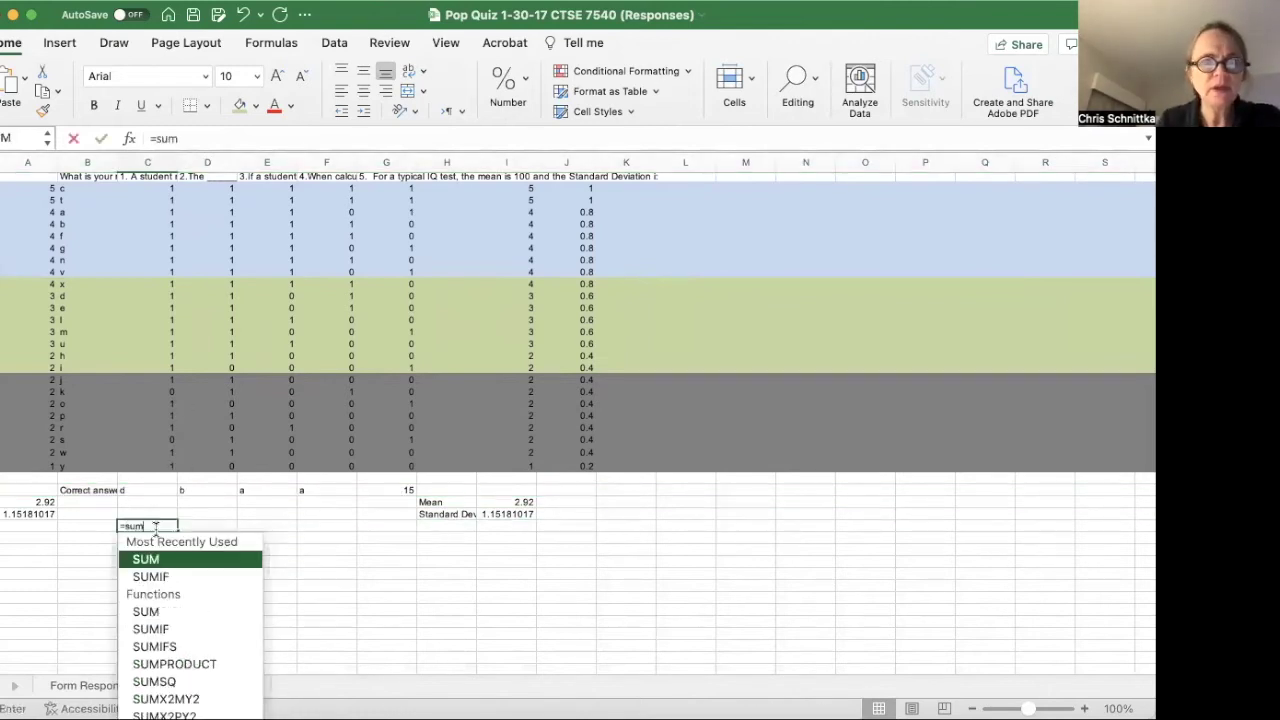
{"action": "double_click", "coordinate": [160, 558]}
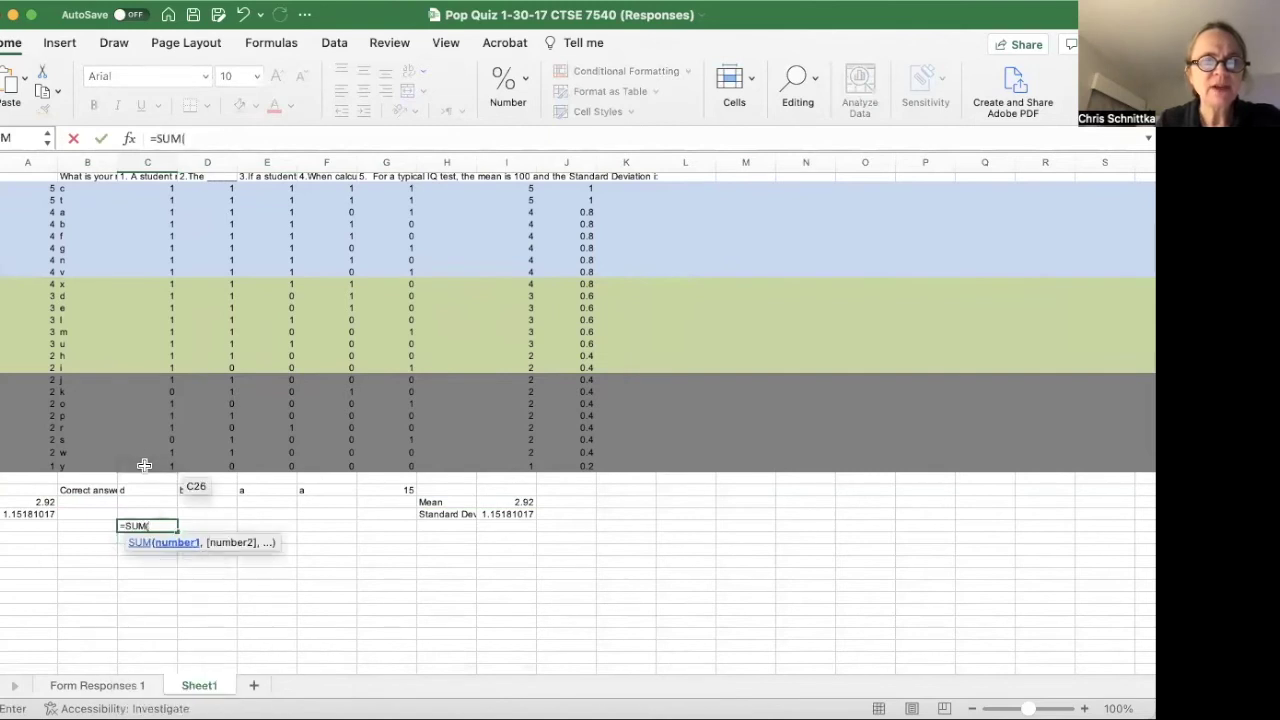
{"action": "left_click_drag", "start_coordinate": [144, 464], "coordinate": [150, 188]}
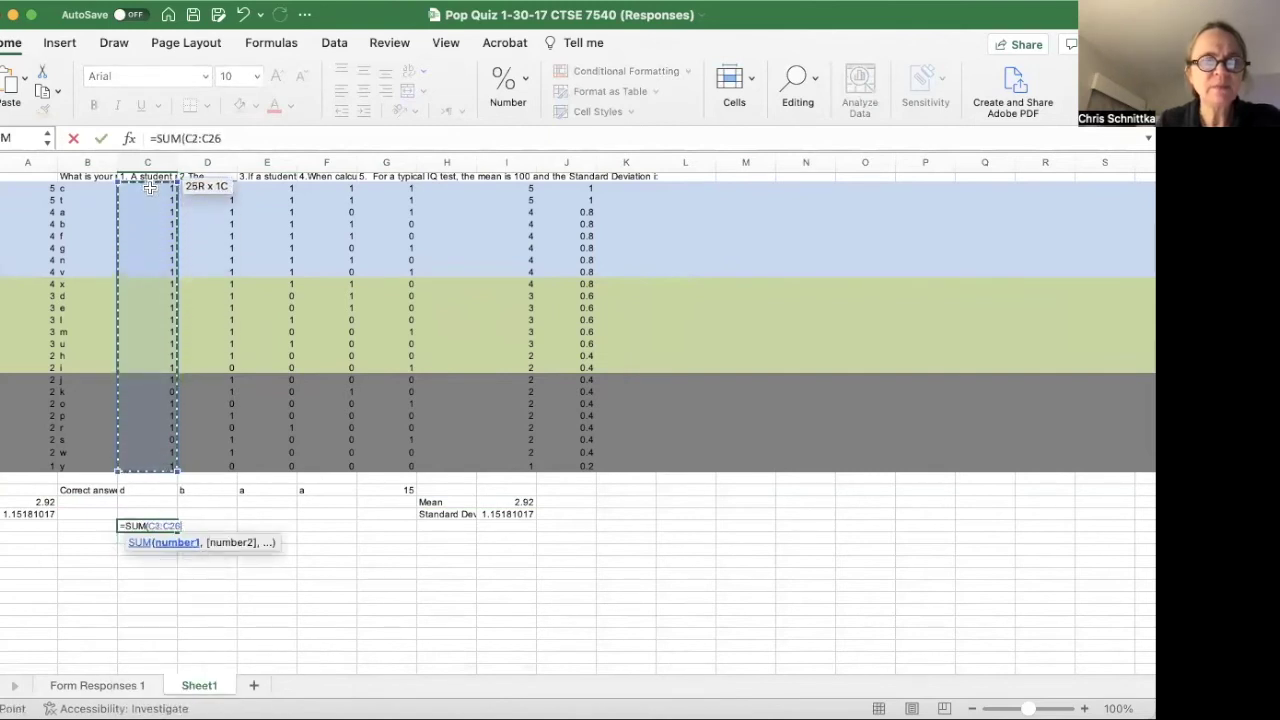
{"action": "key", "text": "Return"}
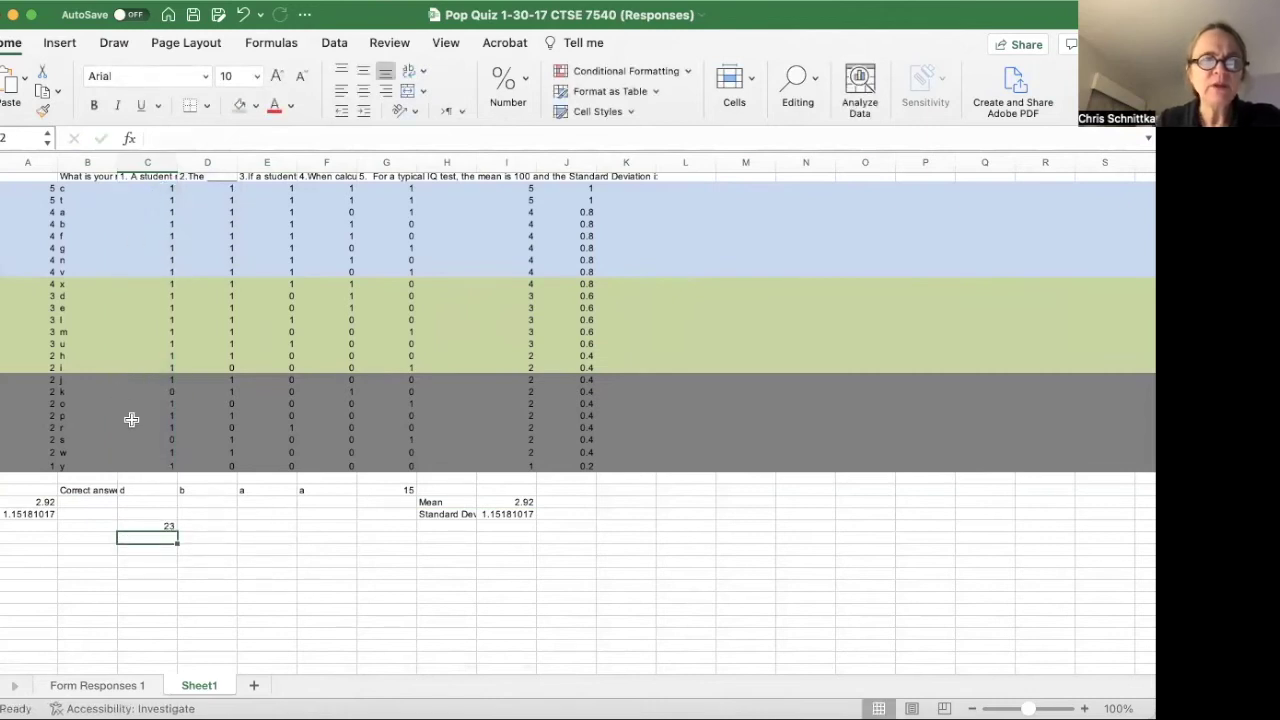
Enter 25 in C32, below the question 1 total, as the number of students
{"action": "type", "text": "25"}
{"action": "key", "text": "Return"}
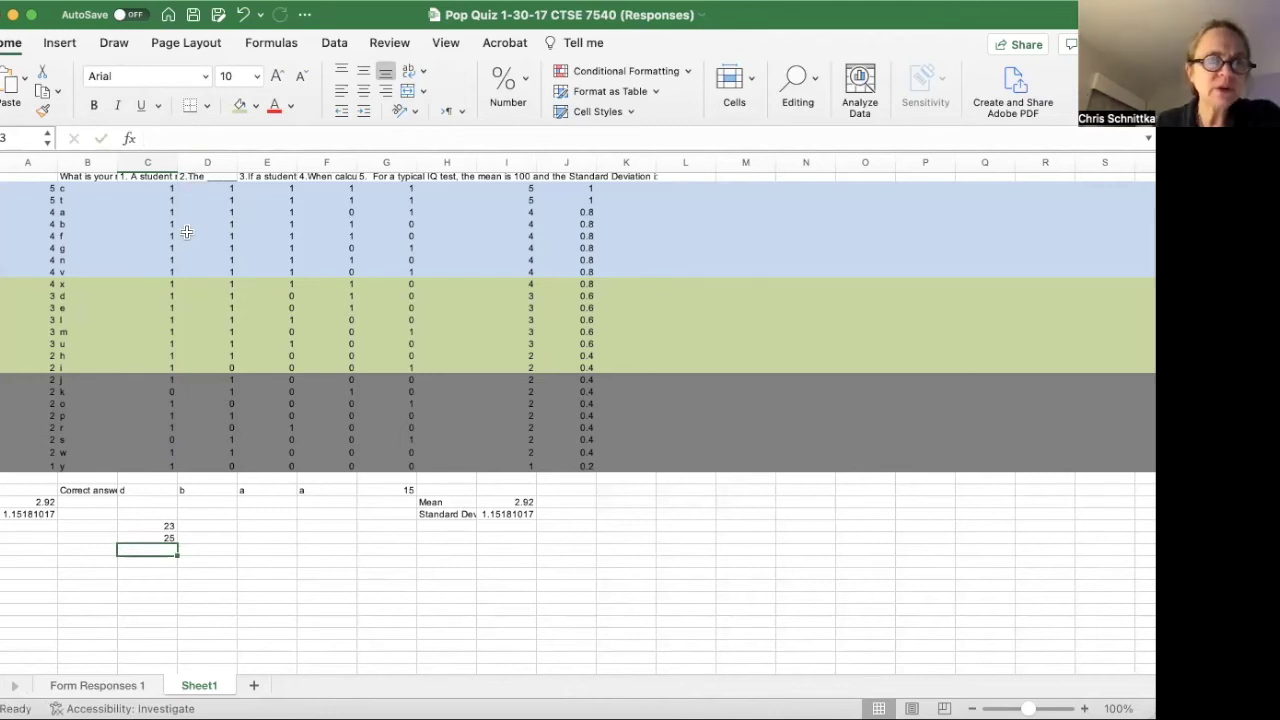
{"action": "scroll", "coordinate": [186, 184], "scroll_direction": "up", "scroll_amount": 1}
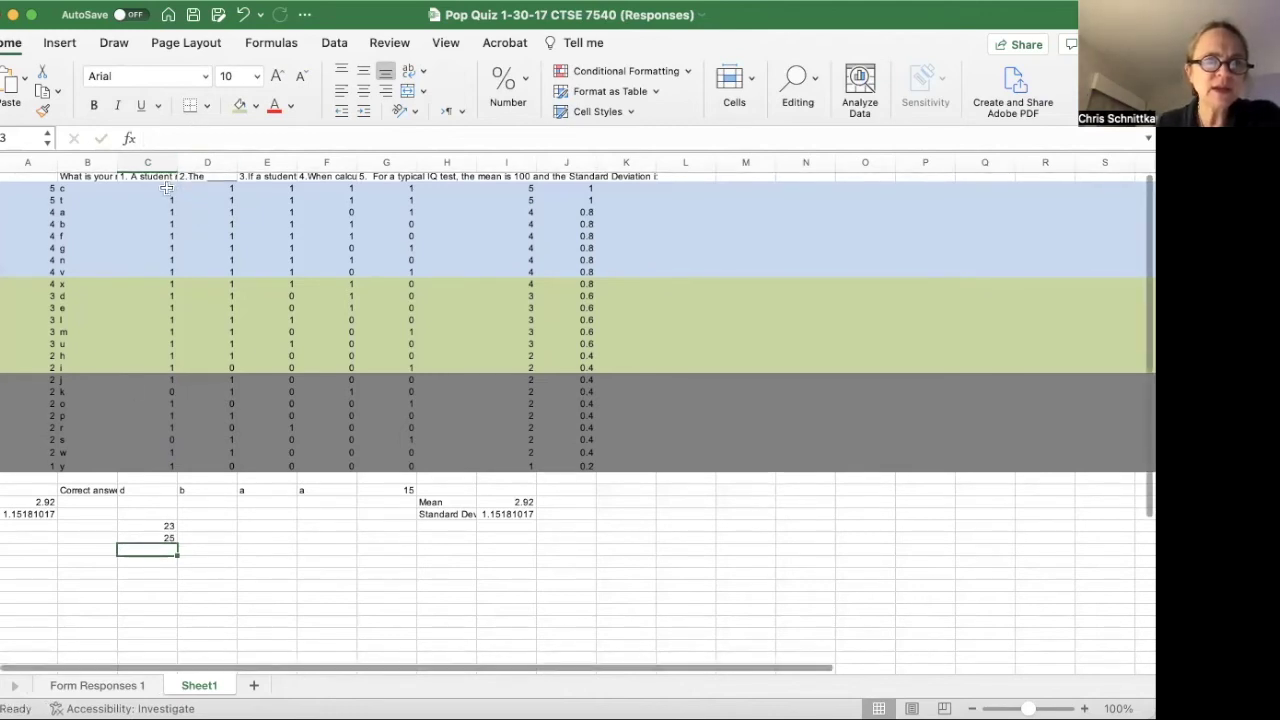
{"action": "mouse_move", "coordinate": [160, 185]}
{"action": "left_mouse_down"}
{"action": "mouse_move", "coordinate": [153, 469]}
{"action": "mouse_move", "coordinate": [158, 186]}
{"action": "left_mouse_up"}
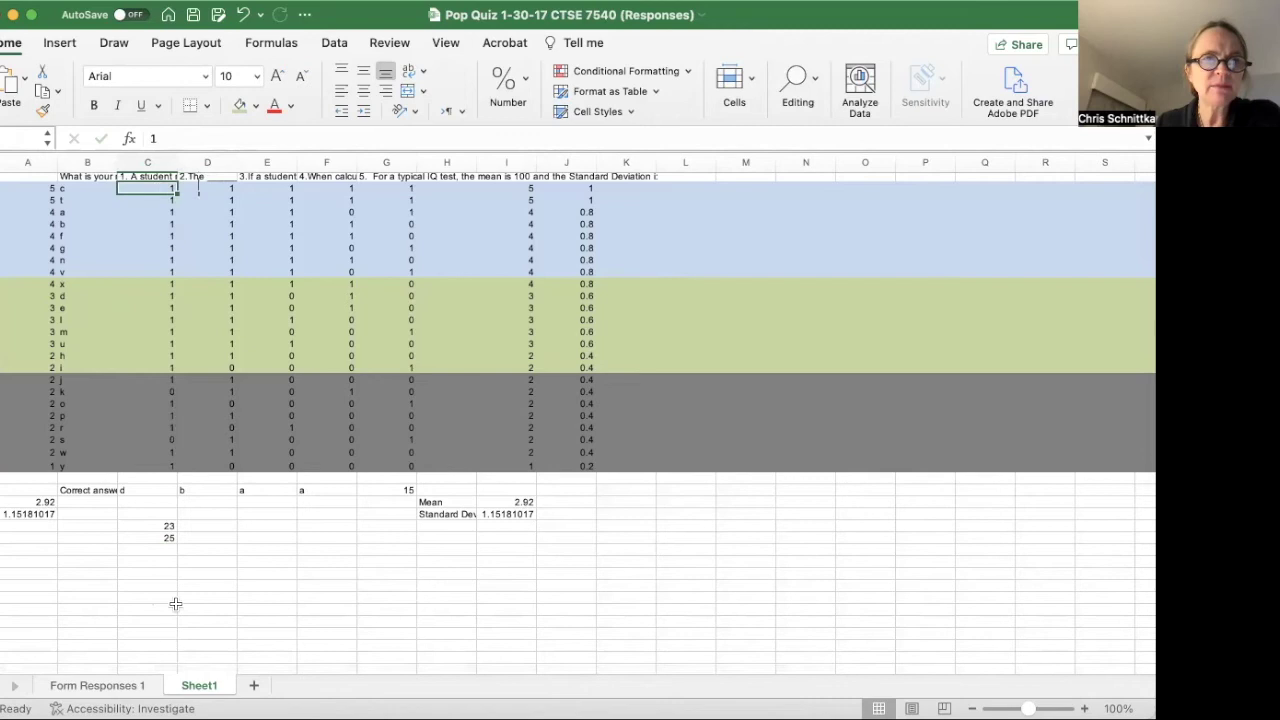
{"action": "left_click", "coordinate": [189, 572]}
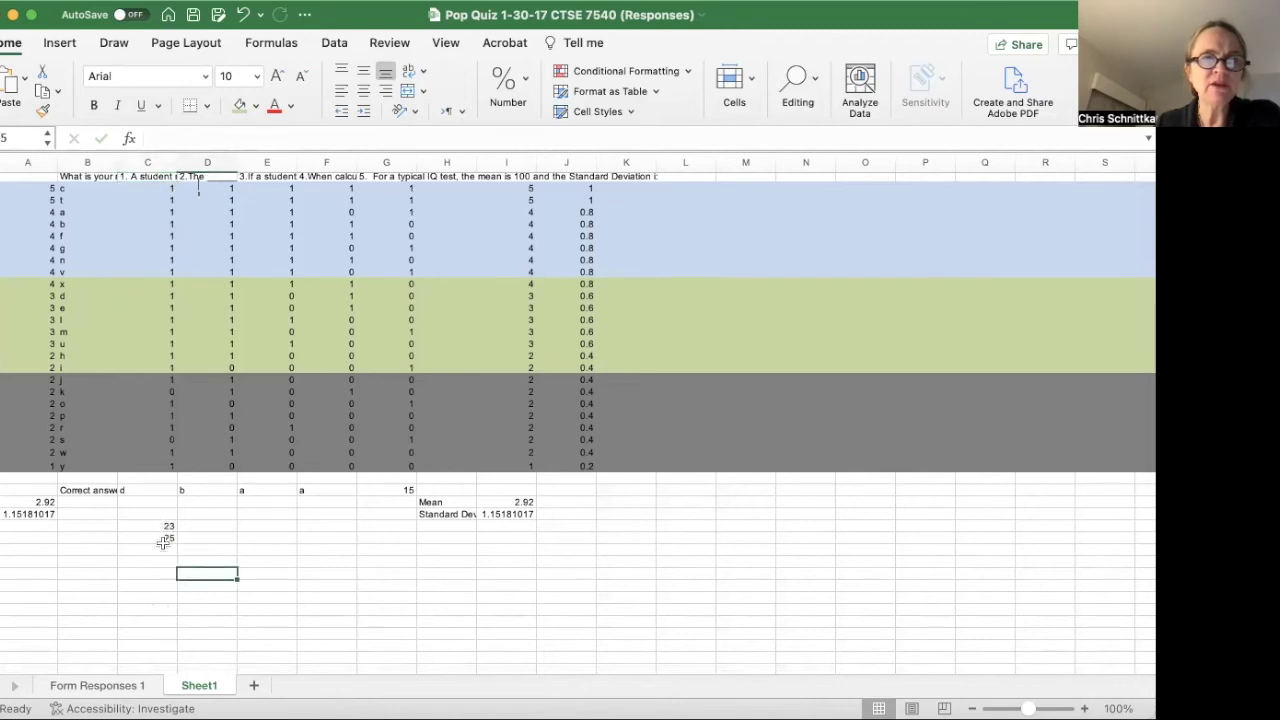
Calculate question 1's item difficulty in C33 with =C31/C32 and label it "item difficulty" in B33
{"action": "left_click", "coordinate": [153, 551]}
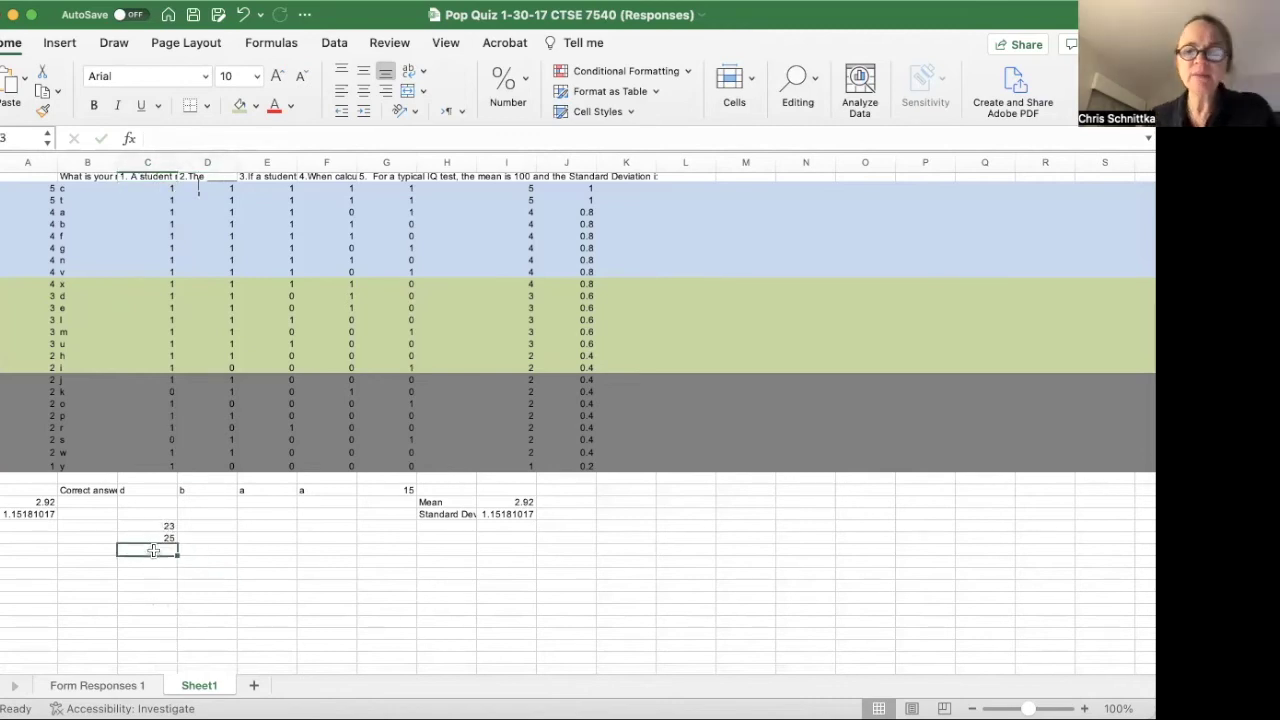
{"action": "type", "text": "="}
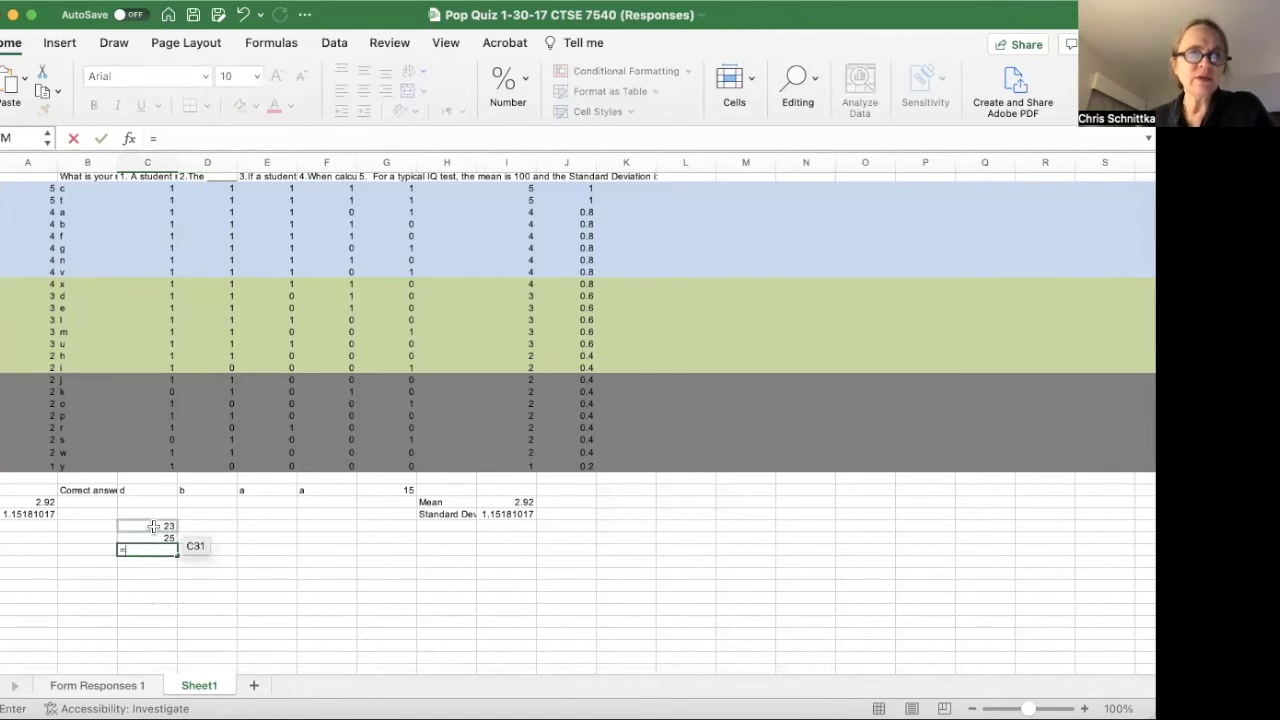
{"action": "left_click", "coordinate": [150, 527]}
{"action": "type", "text": "/"}
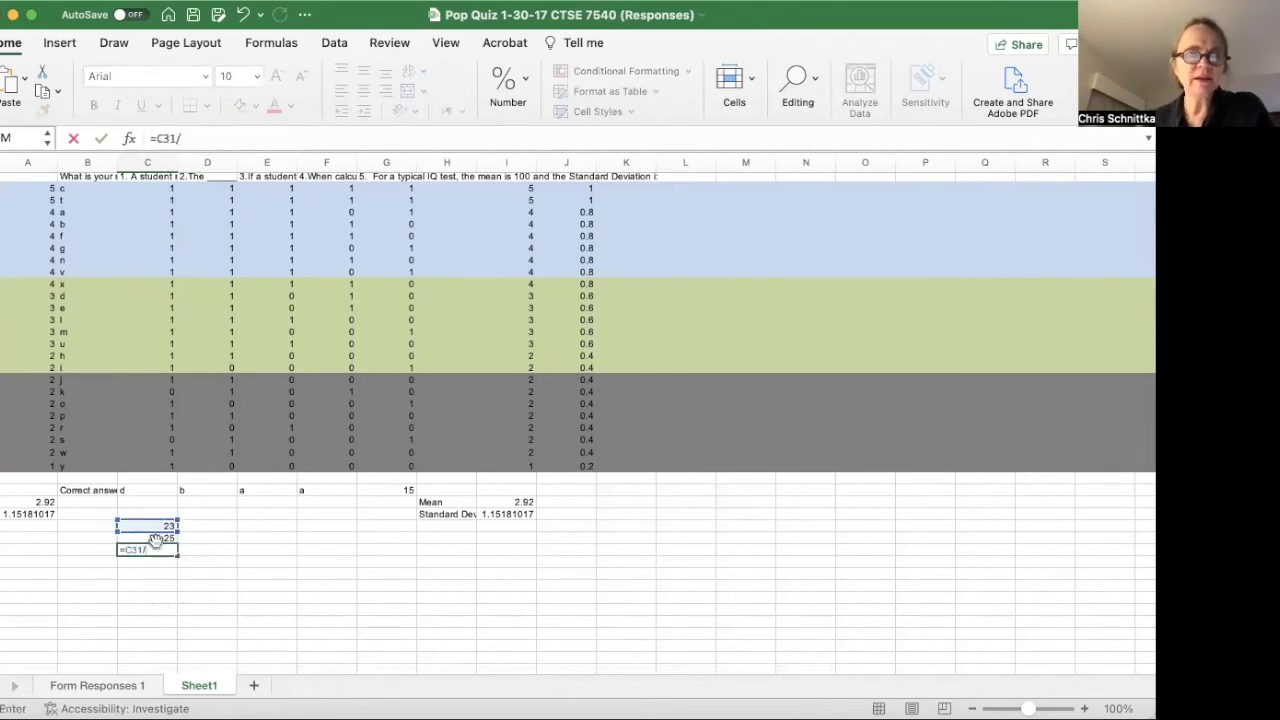
{"action": "left_click", "coordinate": [155, 538]}
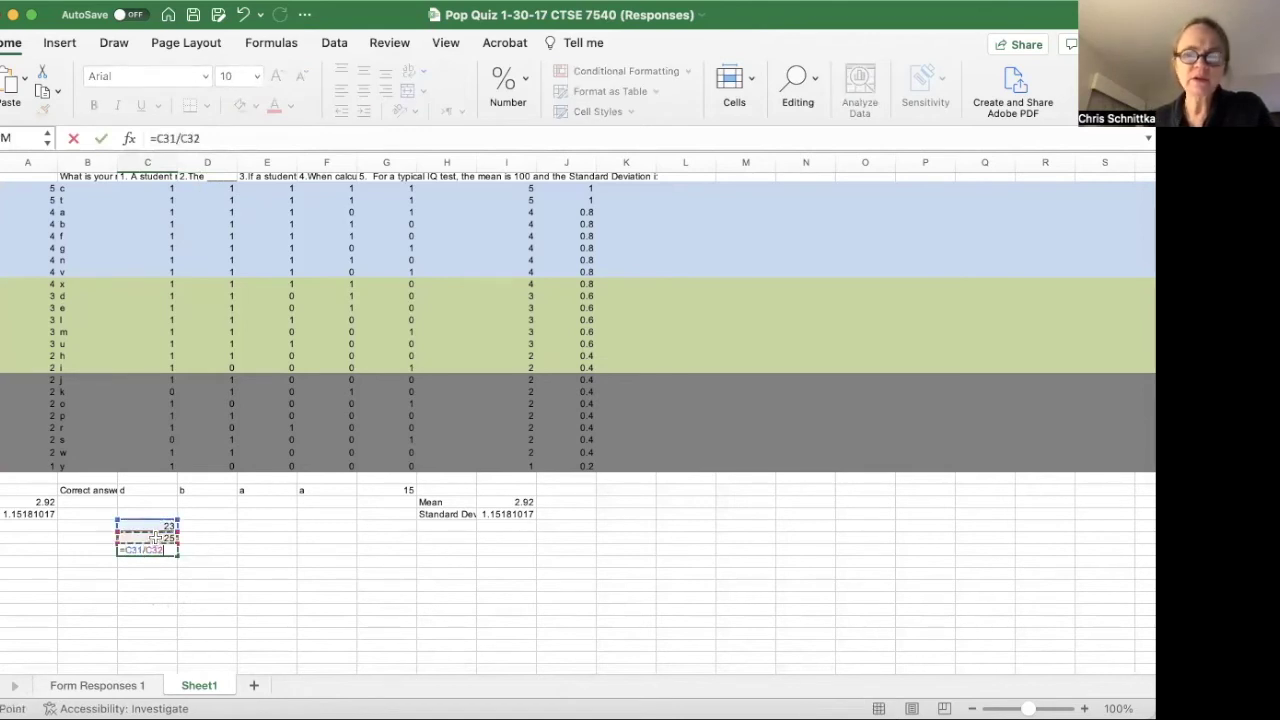
{"action": "key", "text": "Return"}
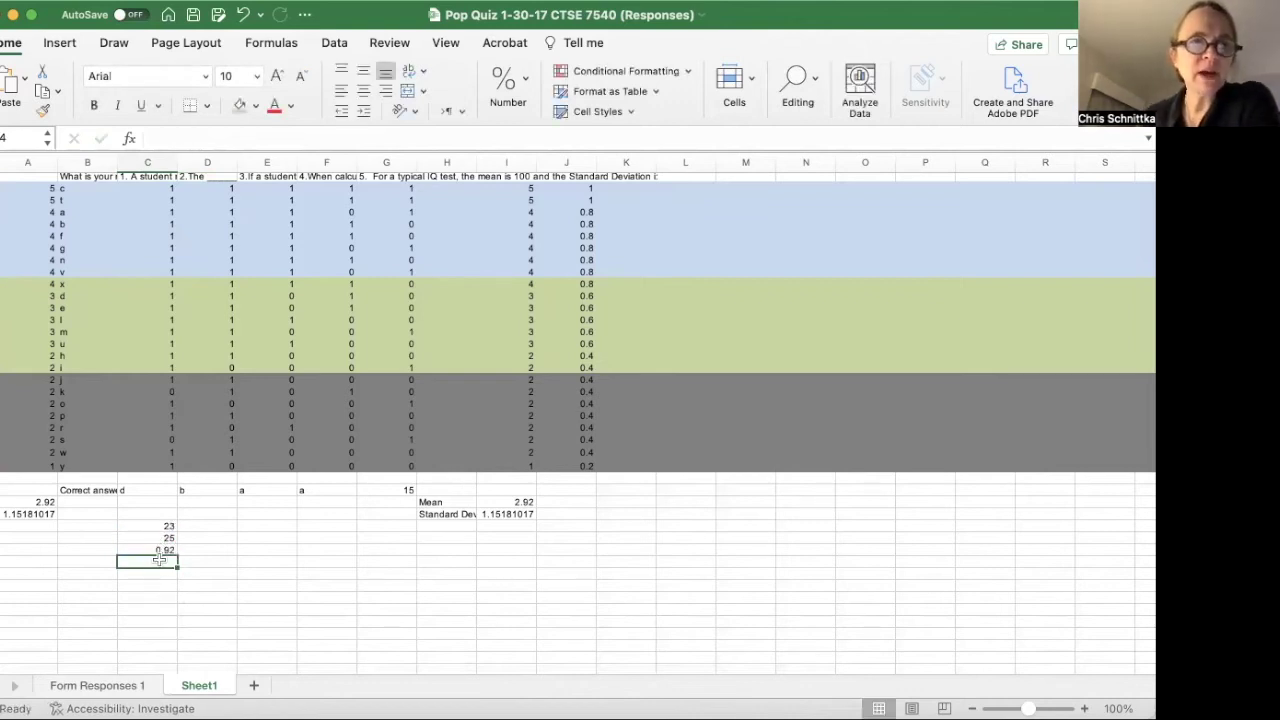
{"action": "left_click", "coordinate": [76, 547]}
{"action": "type", "text": "it"}
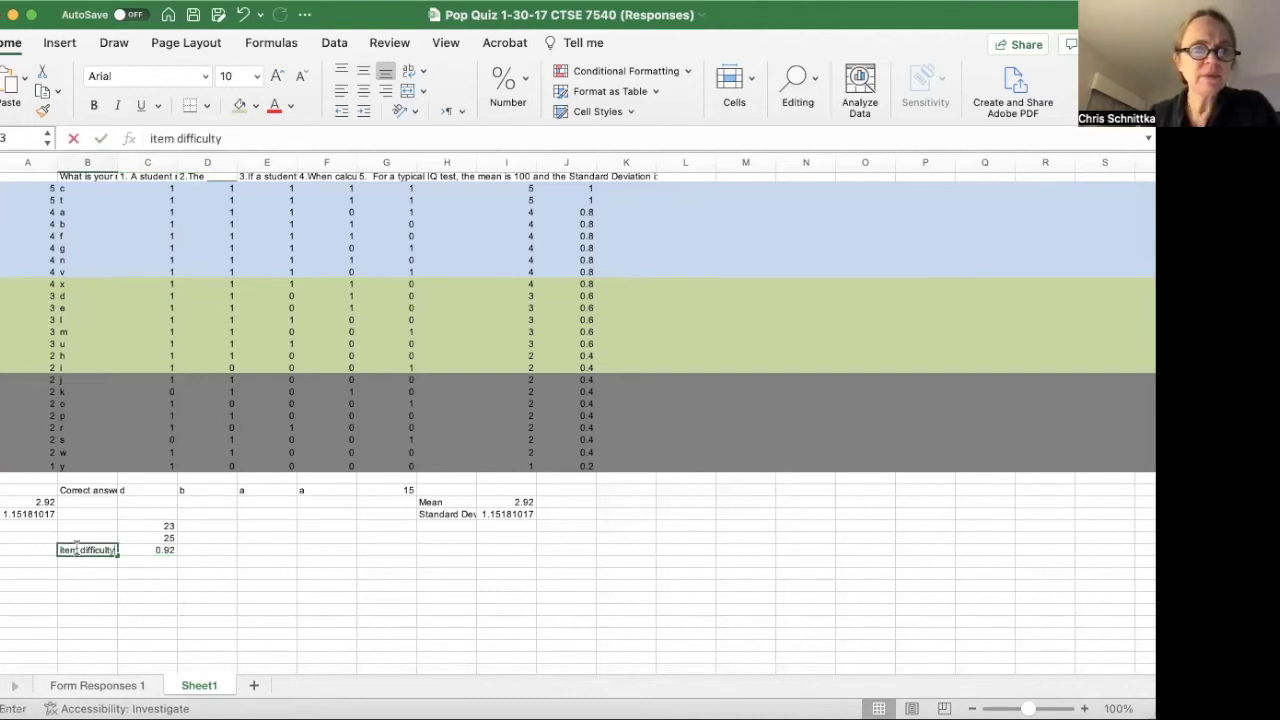
Fill the sum formula from C31 across to I31 and clear the unneeded result in H31
{"action": "left_click", "coordinate": [166, 526]}
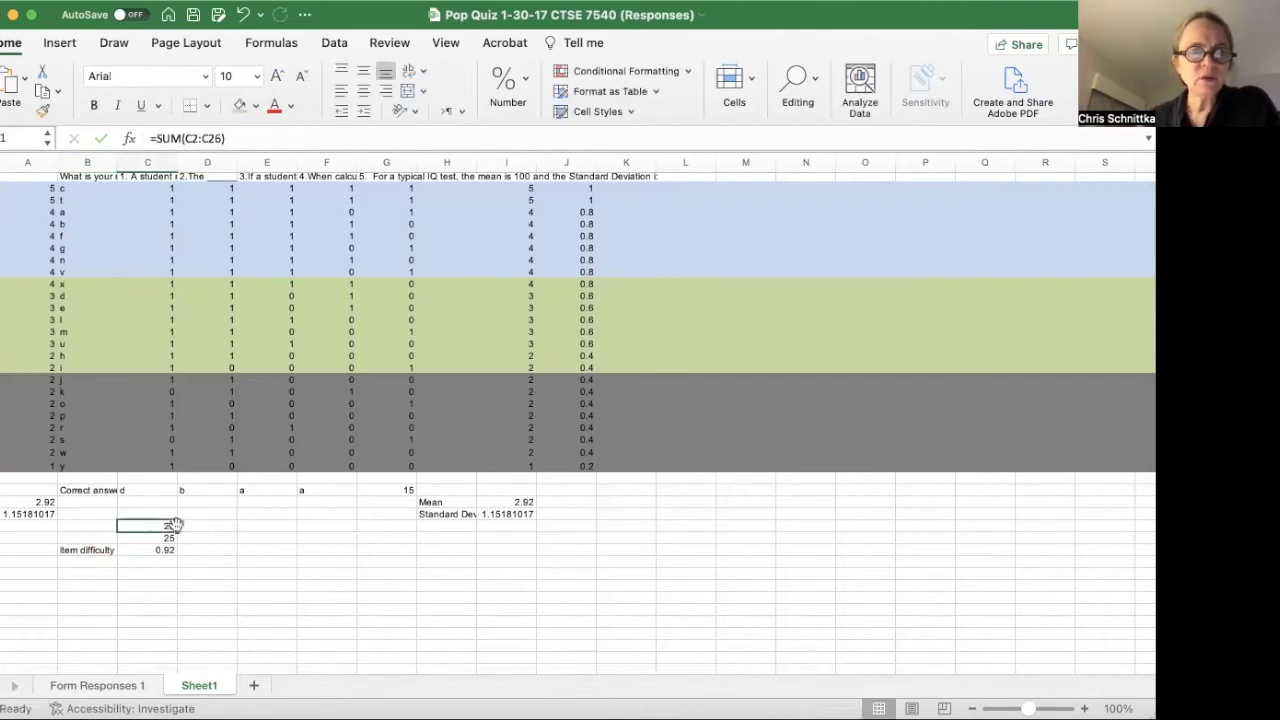
{"action": "left_click_drag", "start_coordinate": [177, 530], "coordinate": [512, 511]}
{"action": "left_click", "coordinate": [448, 524]}
{"action": "key", "text": "Delete"}
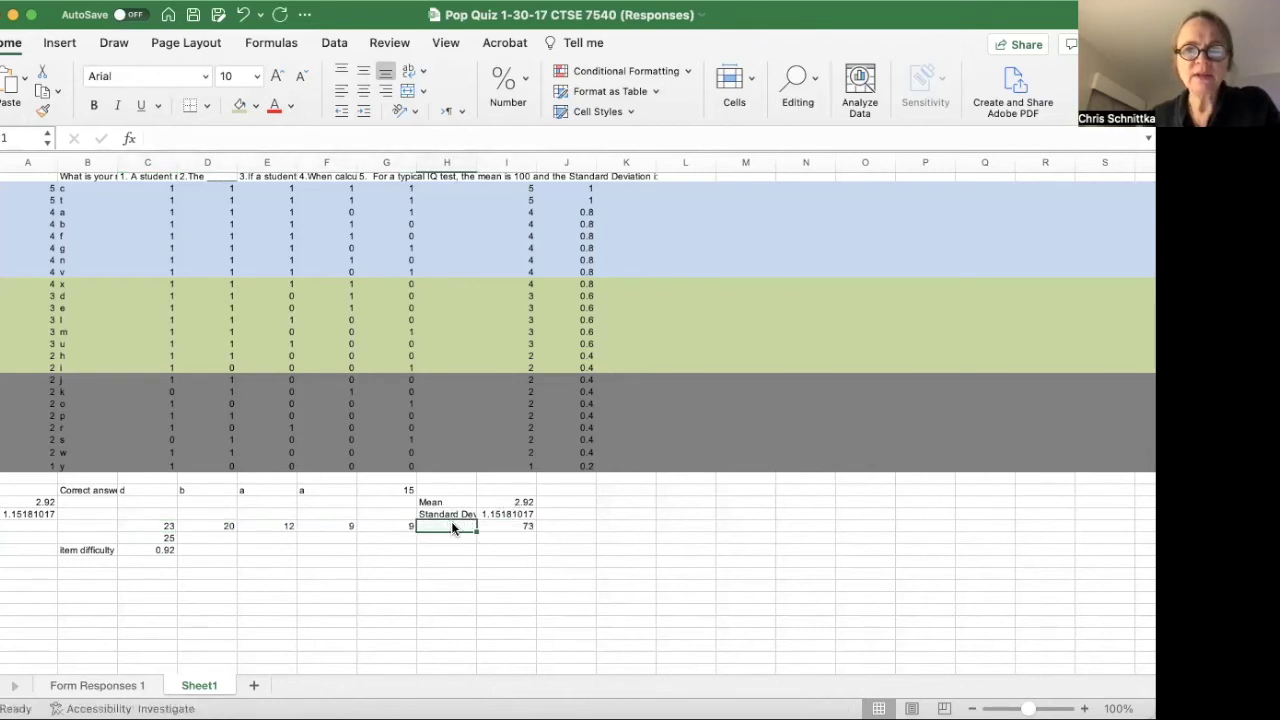
{"action": "left_click", "coordinate": [439, 600]}
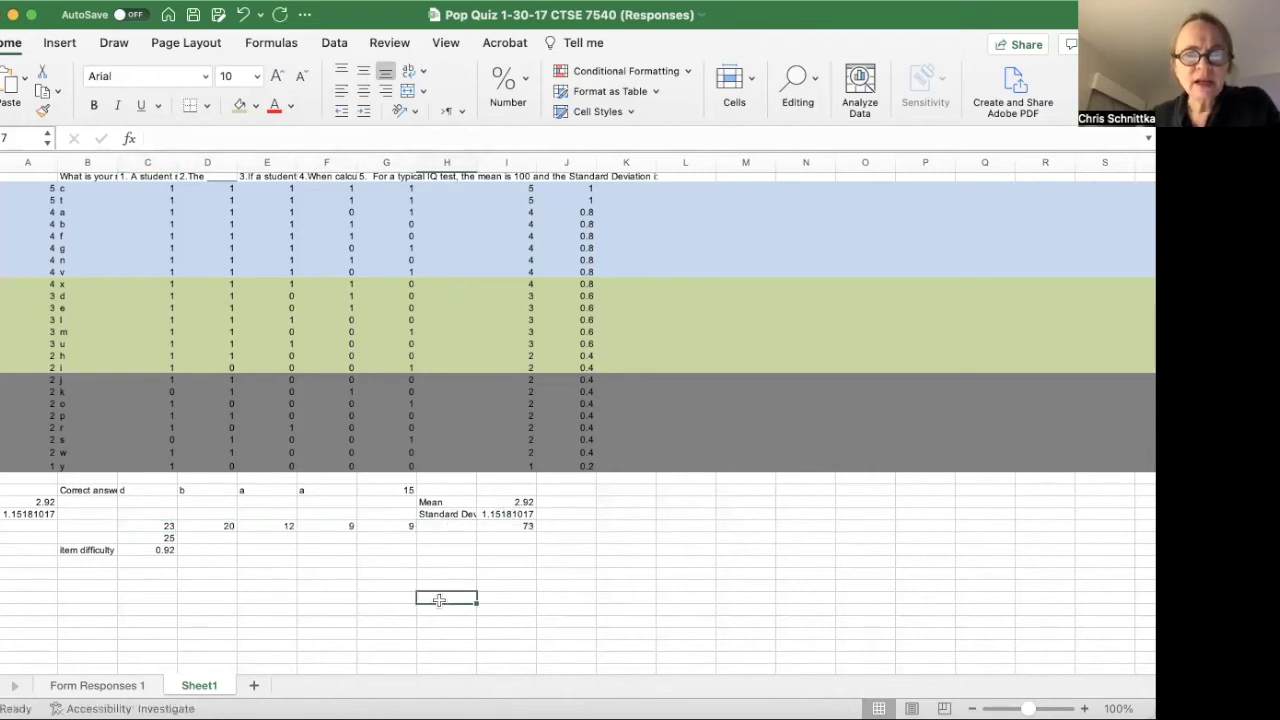
Enter 25 as the number of students in D32 through G32, below the totals for questions 2 to 5
{"action": "left_click", "coordinate": [211, 540]}
{"action": "type", "text": "25"}
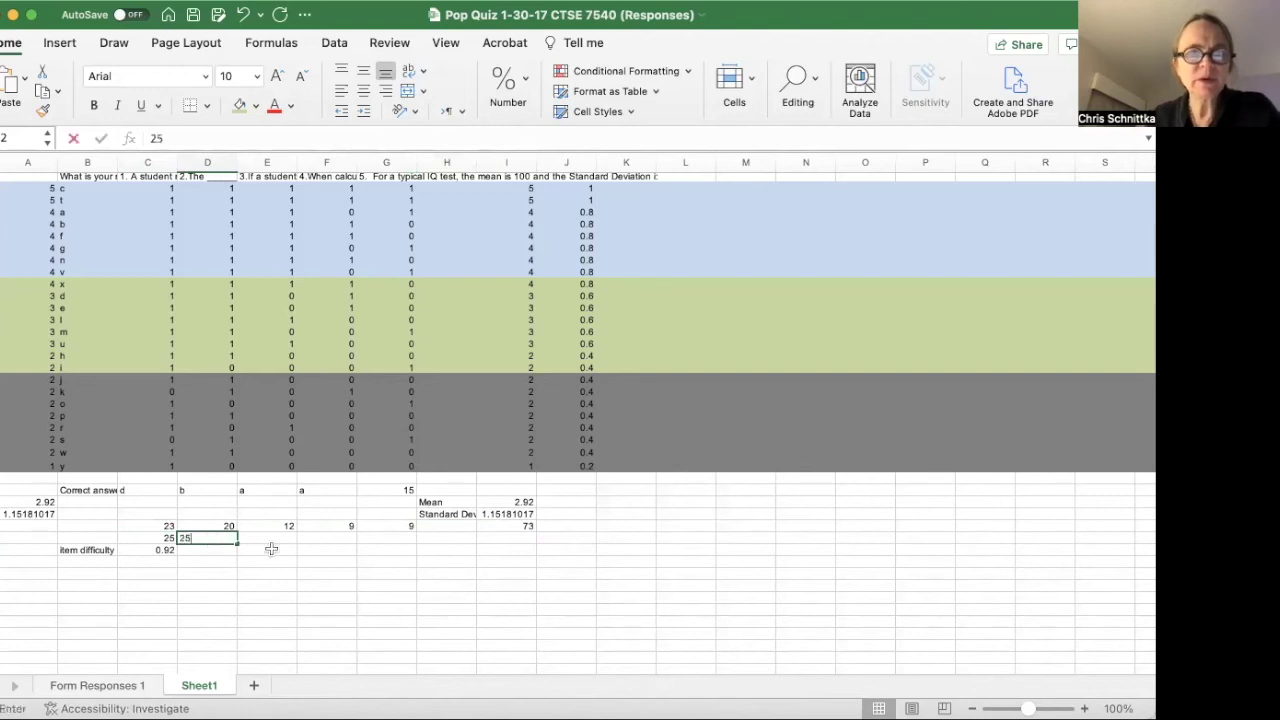
{"action": "left_click", "coordinate": [272, 540]}
{"action": "type", "text": "25"}
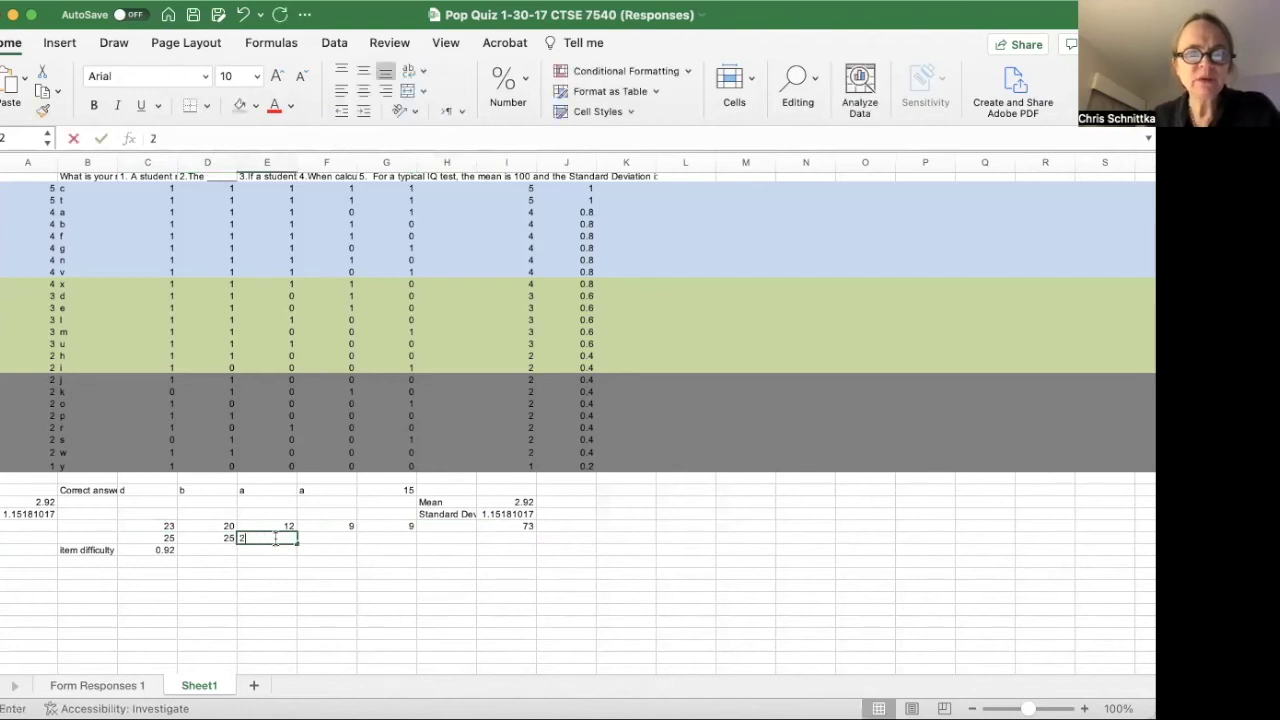
{"action": "left_click", "coordinate": [342, 540]}
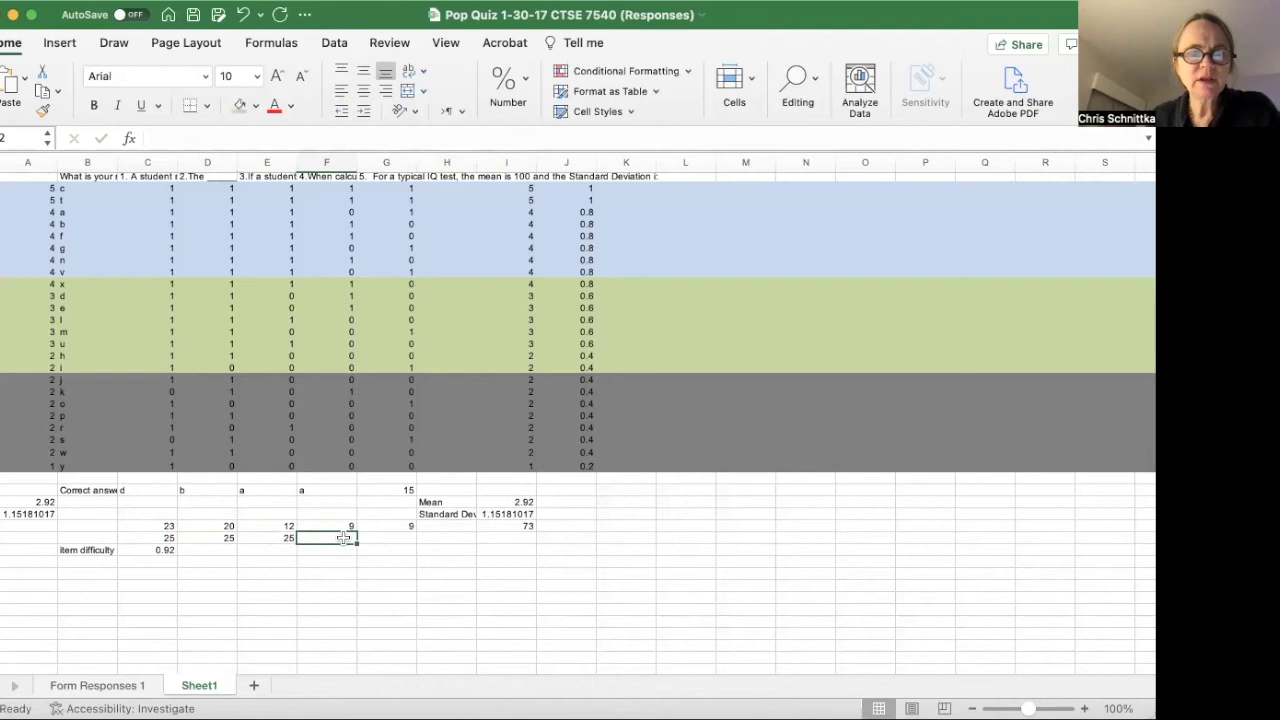
{"action": "type", "text": "25"}
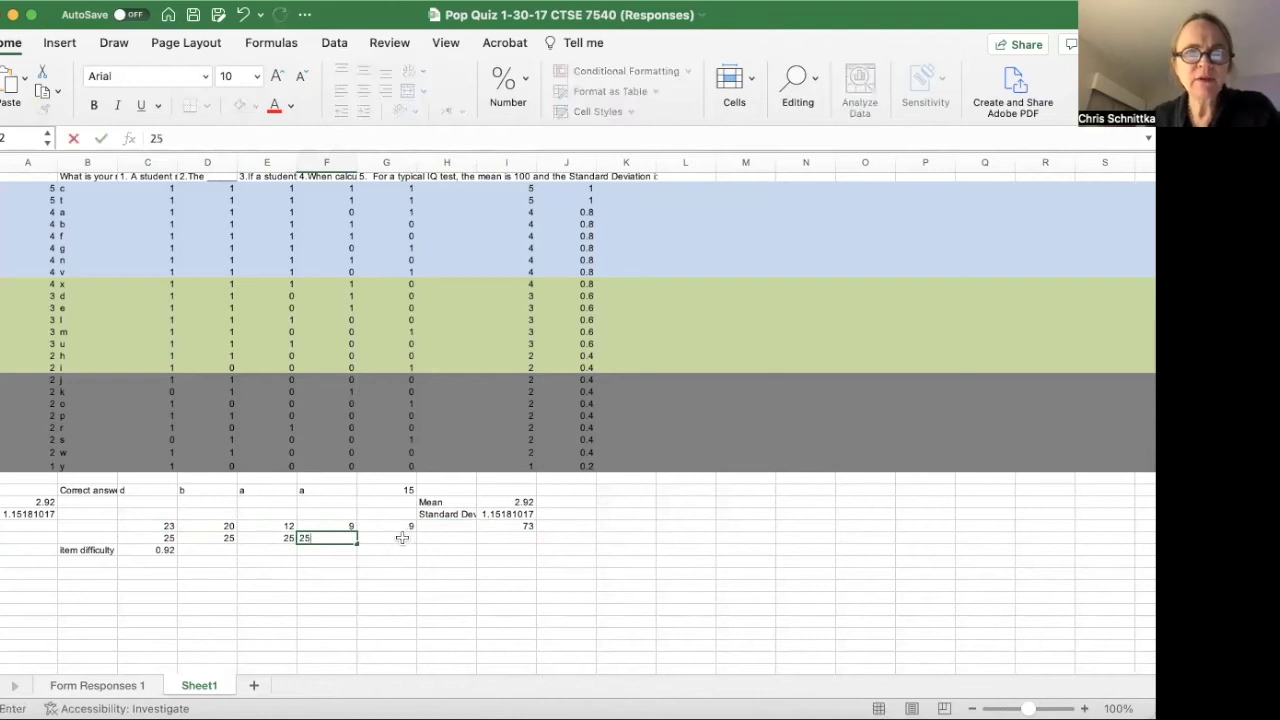
{"action": "left_click", "coordinate": [402, 538]}
{"action": "type", "text": "25"}
{"action": "left_click", "coordinate": [506, 573]}
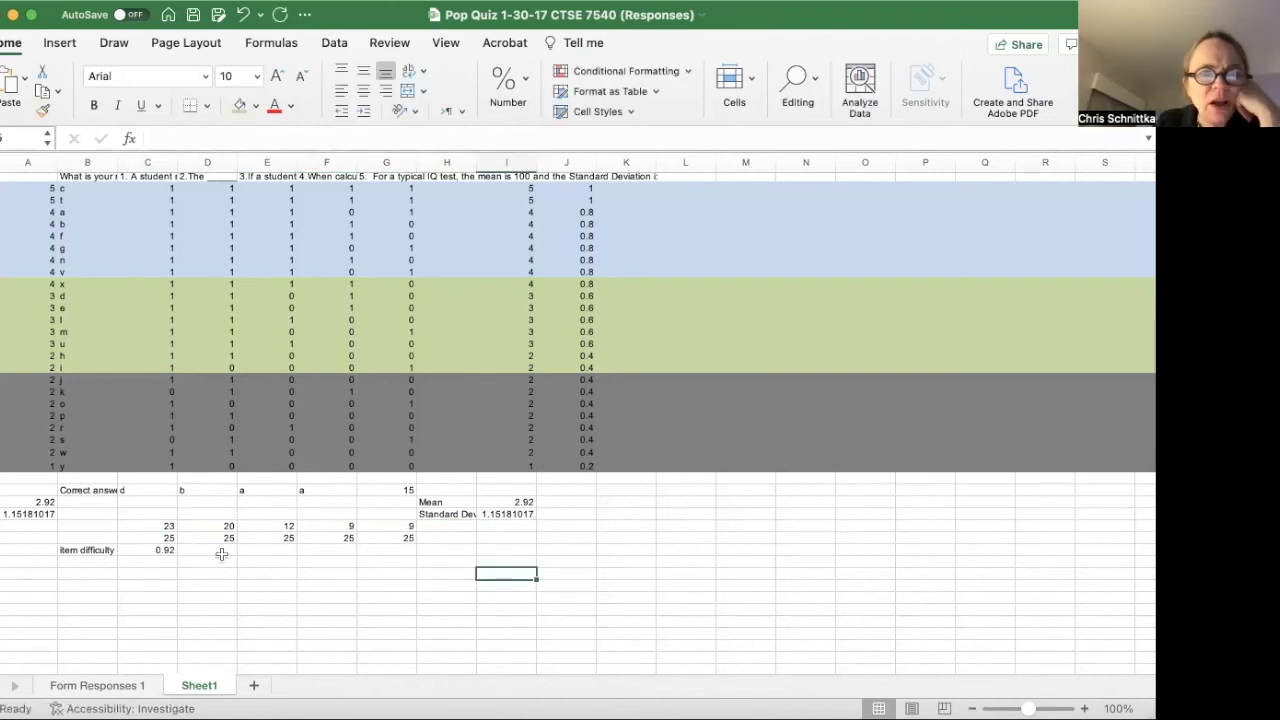
Fill the item difficulty formula from C33 across to G33 for the remaining questions
{"action": "left_click", "coordinate": [162, 551]}
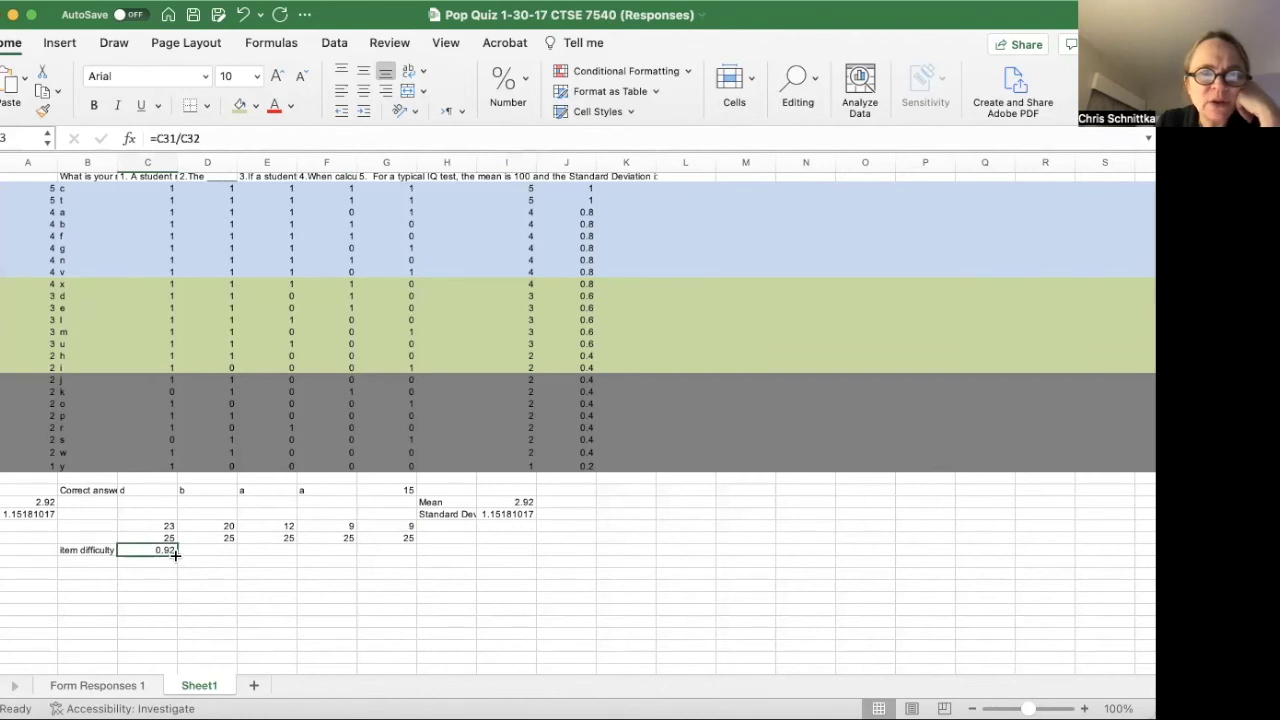
{"action": "left_click_drag", "start_coordinate": [175, 556], "coordinate": [416, 553]}
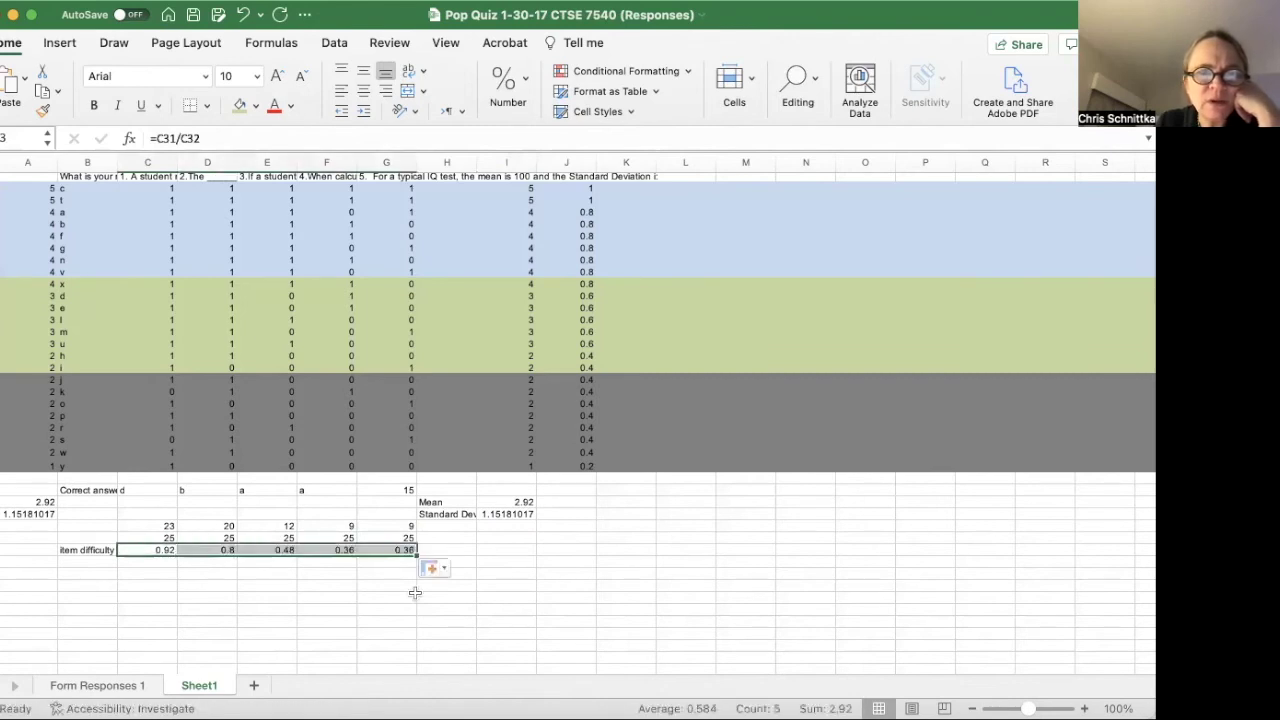
{"action": "left_click", "coordinate": [415, 593]}
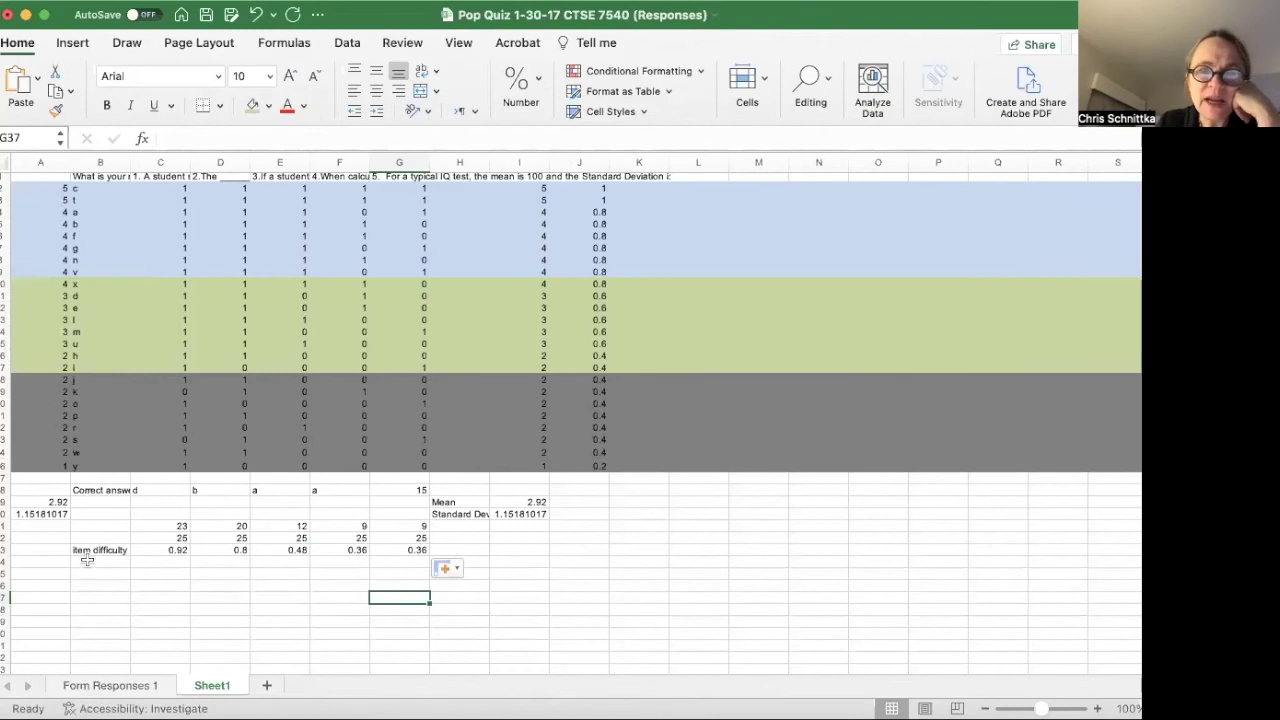
{"action": "left_click", "coordinate": [87, 561]}
{"action": "type", "text": "irw"}
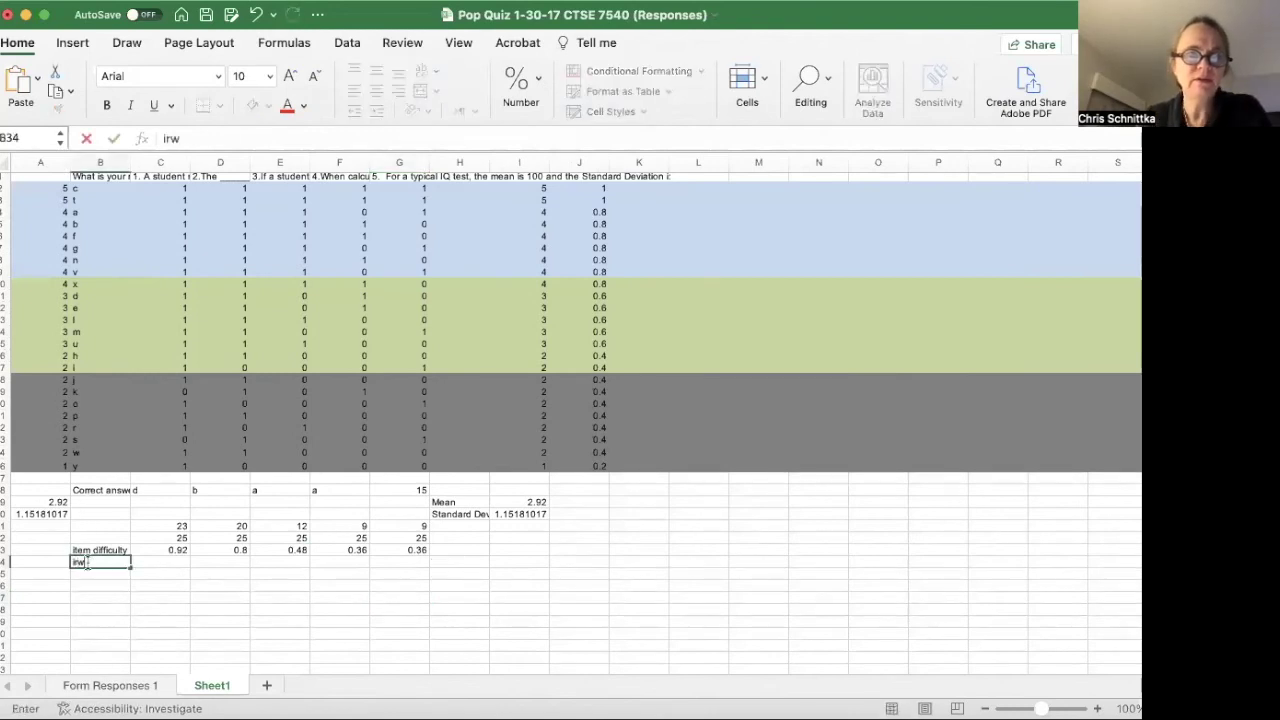
{"action": "type", "text": "m"}
{"action": "key", "text": "BackSpace"}
{"action": "key", "text": "BackSpace"}
{"action": "key", "text": "BackSpace"}
{"action": "key", "text": "BackSpace"}
{"action": "type", "text": "i"}
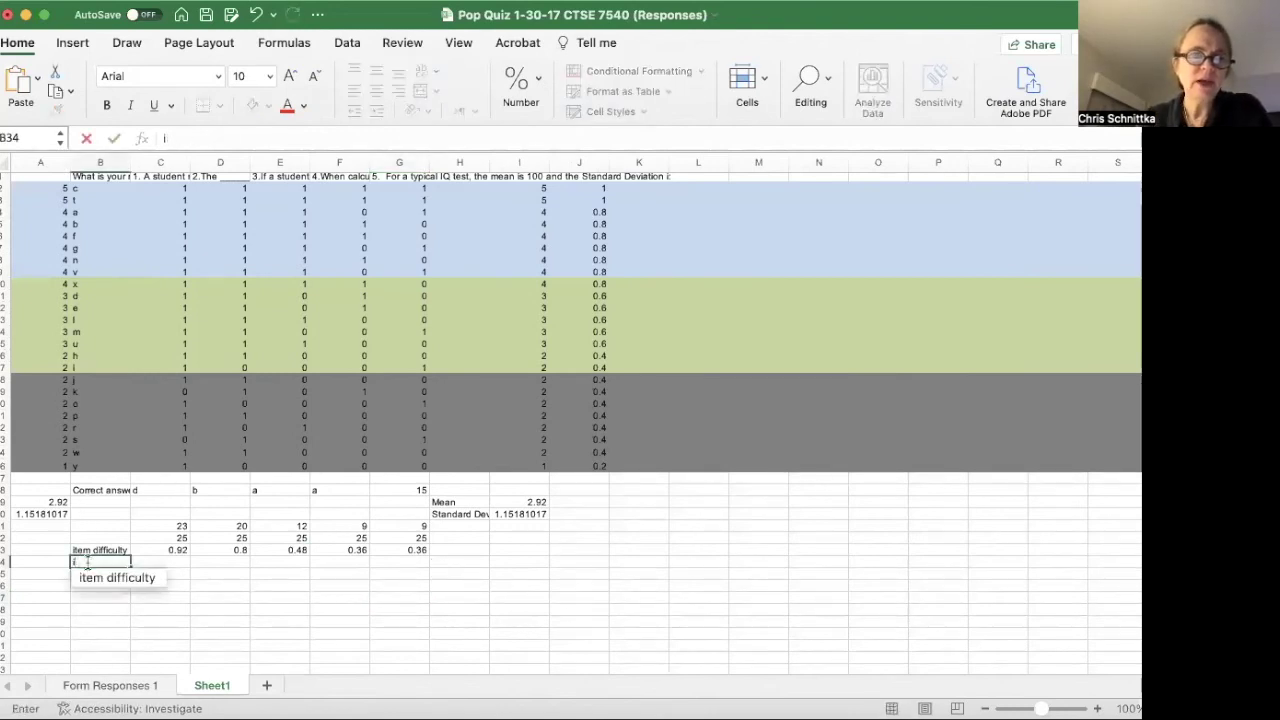
{"action": "key", "text": "Escape"}
{"action": "left_click", "coordinate": [110, 596]}
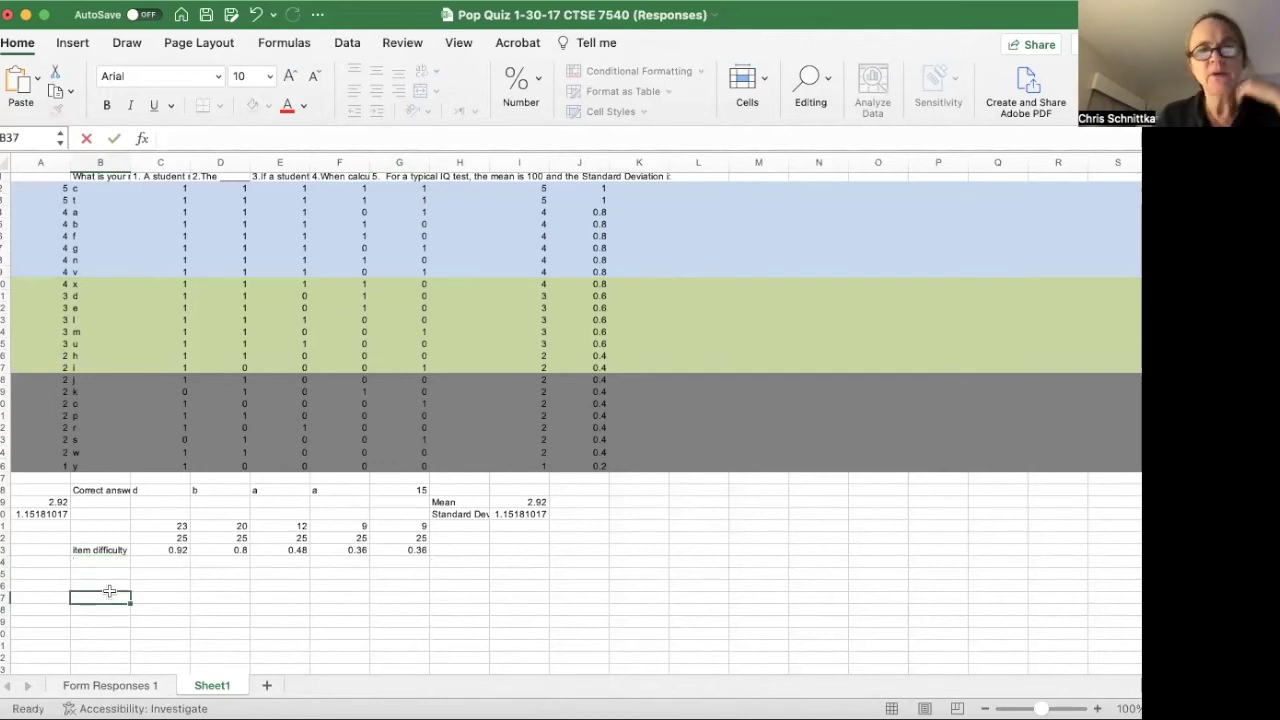
Enter the label "item difficulty for top third" in B35 and move it to A35
{"action": "left_click", "coordinate": [98, 574]}
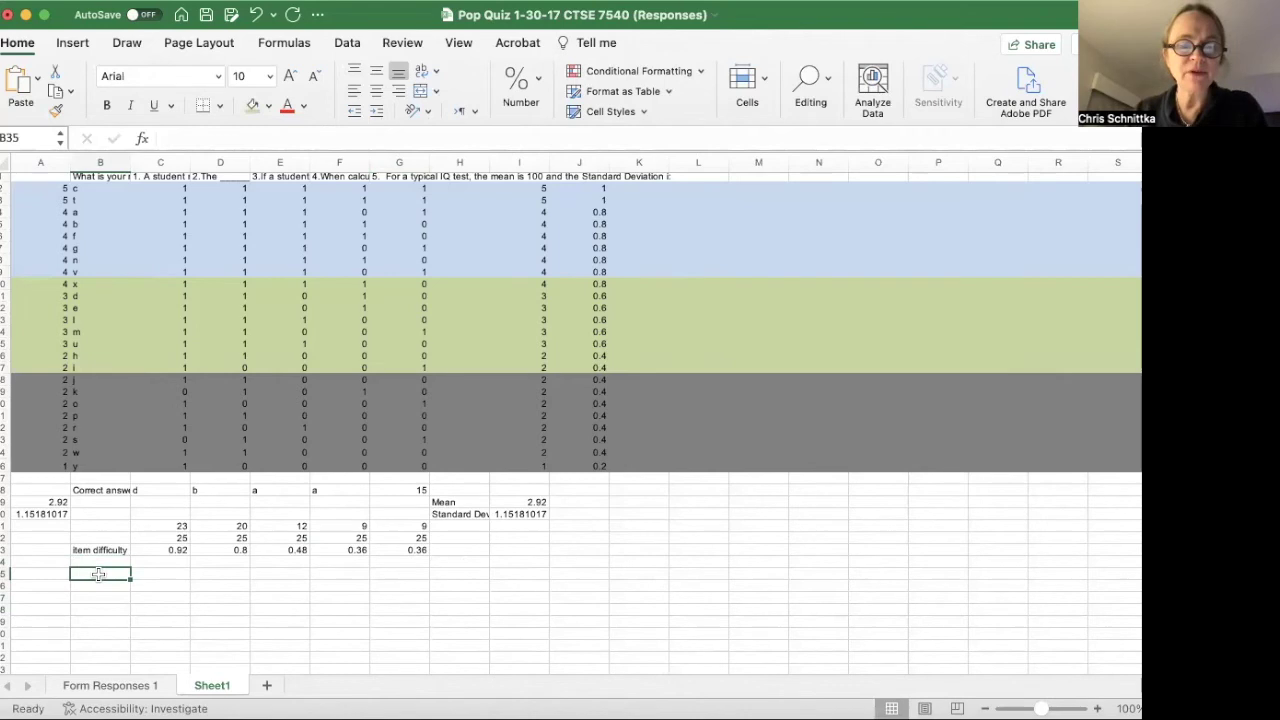
{"action": "type", "text": "item dif"}
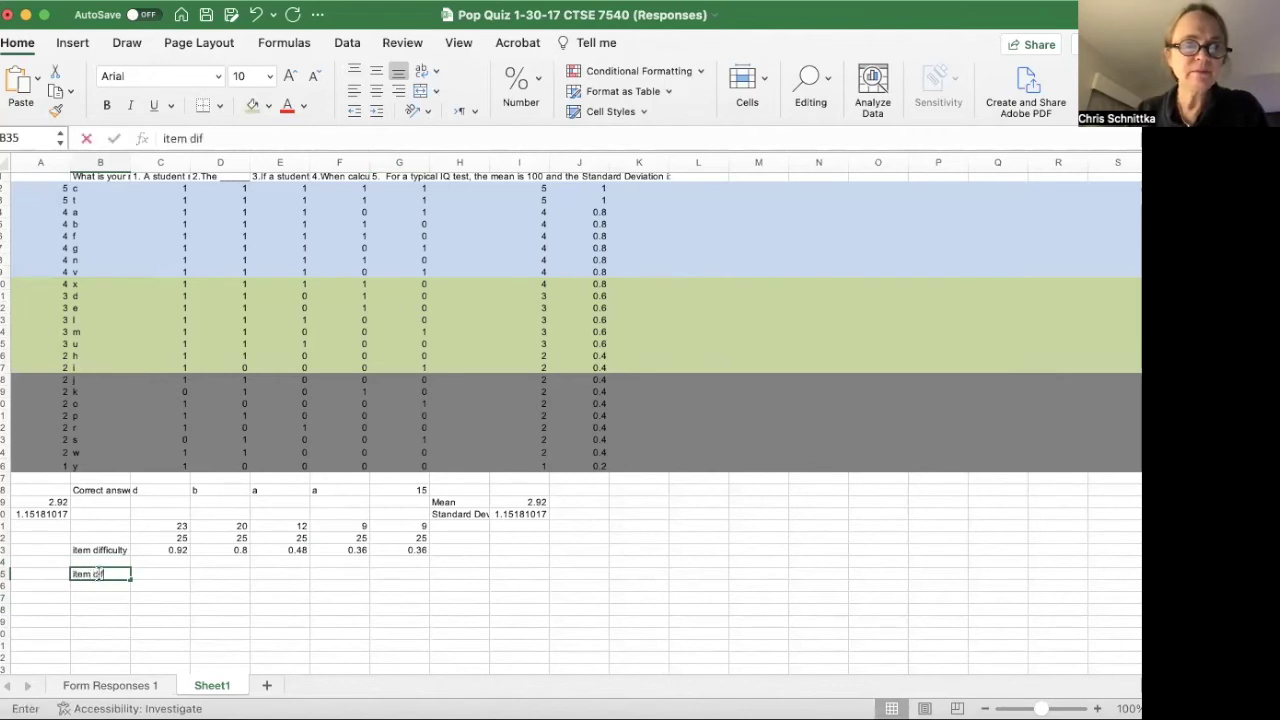
{"action": "type", "text": "ficulty for topn t"}
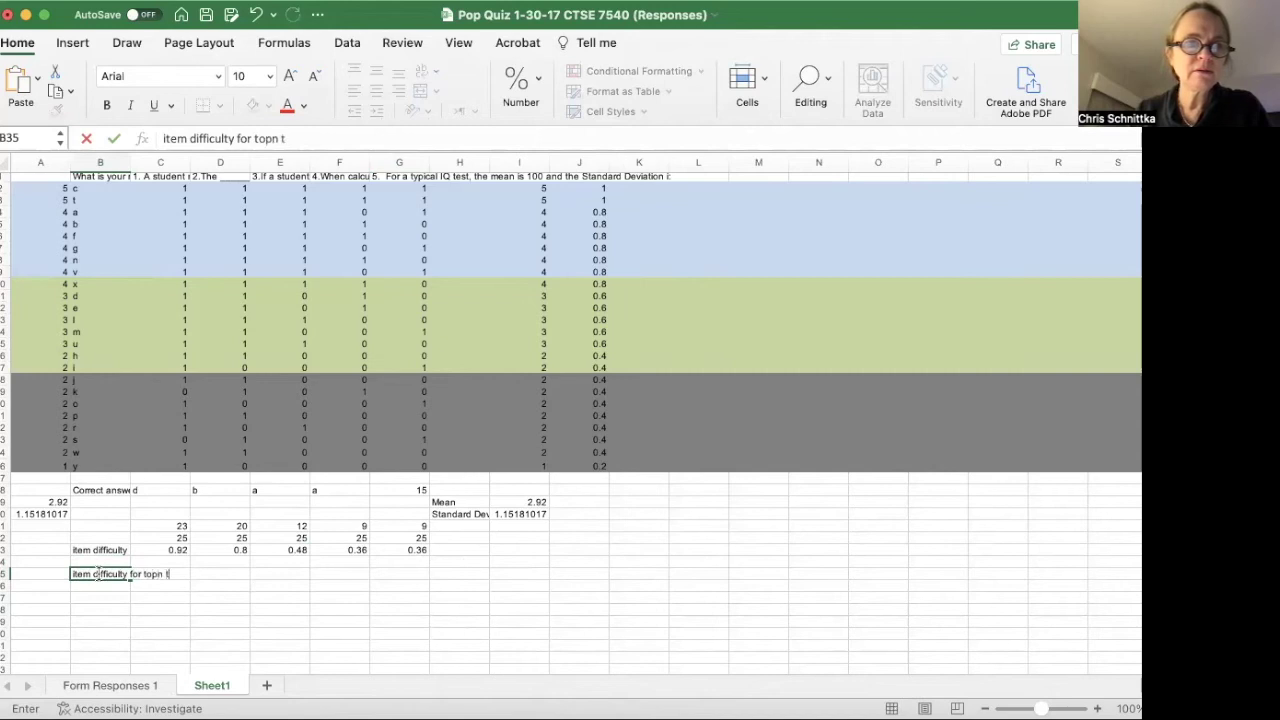
{"action": "key", "text": "BackSpace"}
{"action": "key", "text": "BackSpace"}
{"action": "key", "text": "BackSpace"}
{"action": "key", "text": "BackSpace"}
{"action": "type", "text": "p third"}
{"action": "key", "text": "Return"}
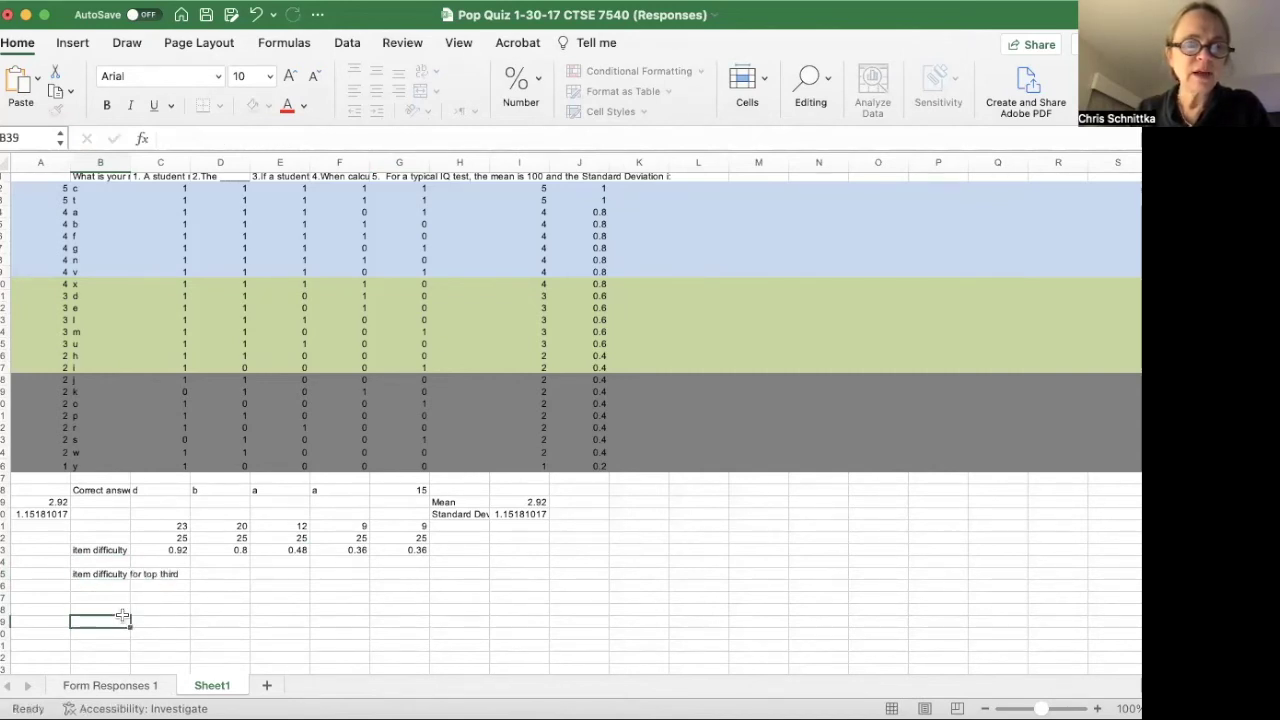
{"action": "left_click", "coordinate": [98, 575]}
{"action": "left_click_drag", "start_coordinate": [98, 575], "coordinate": [52, 572]}
{"action": "left_click", "coordinate": [131, 621]}
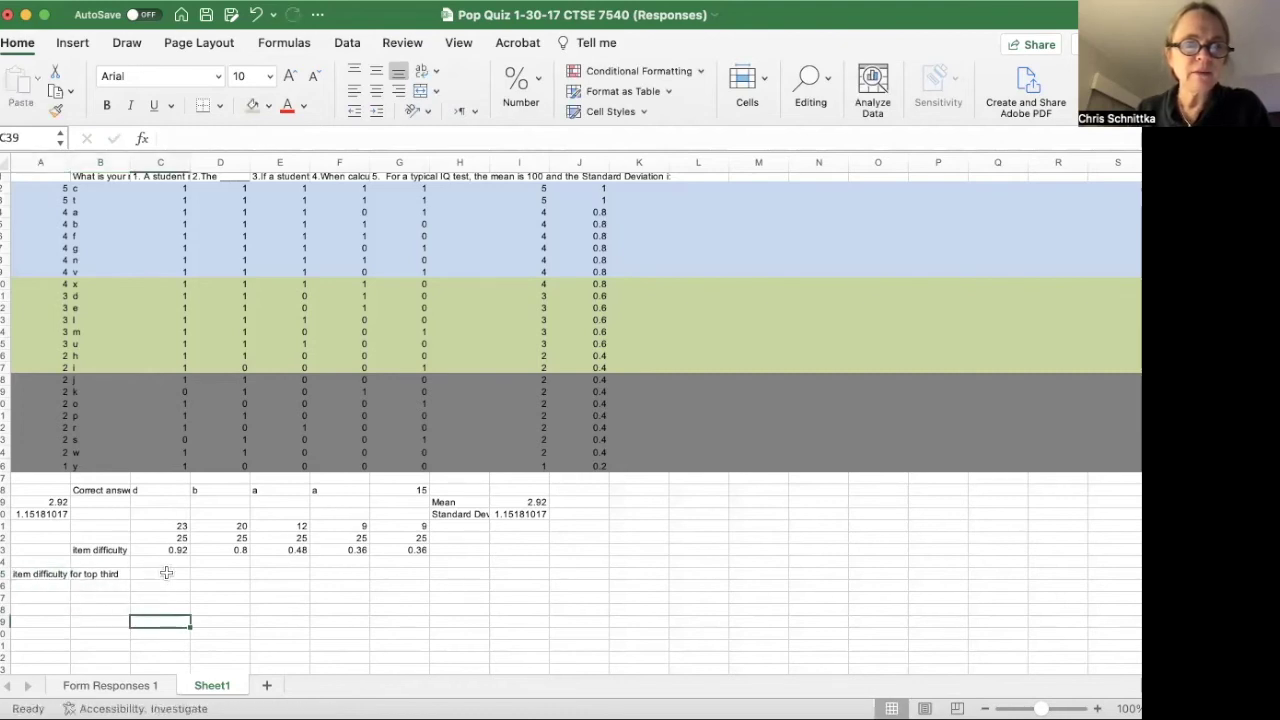
Calculate the top third's item difficulty for question 1 in C35 with =SUM(C2:C9)/8
{"action": "left_click", "coordinate": [163, 574]}
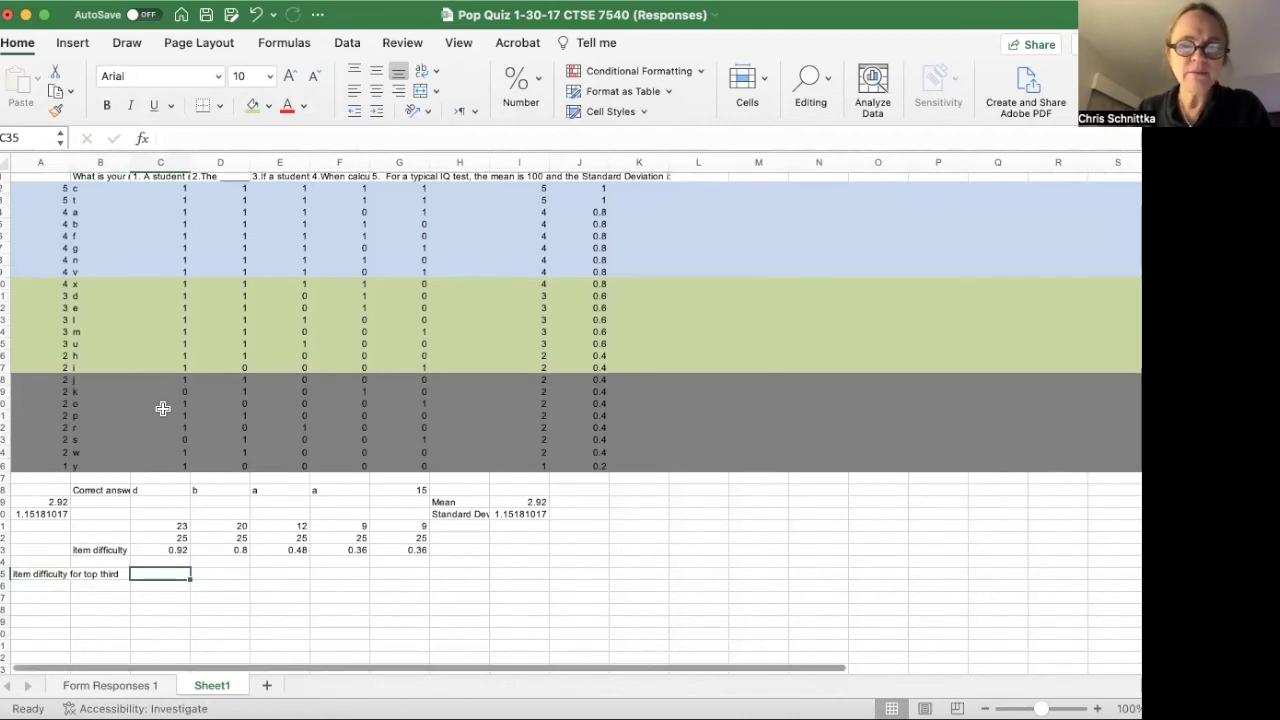
{"action": "type", "text": "=sum"}
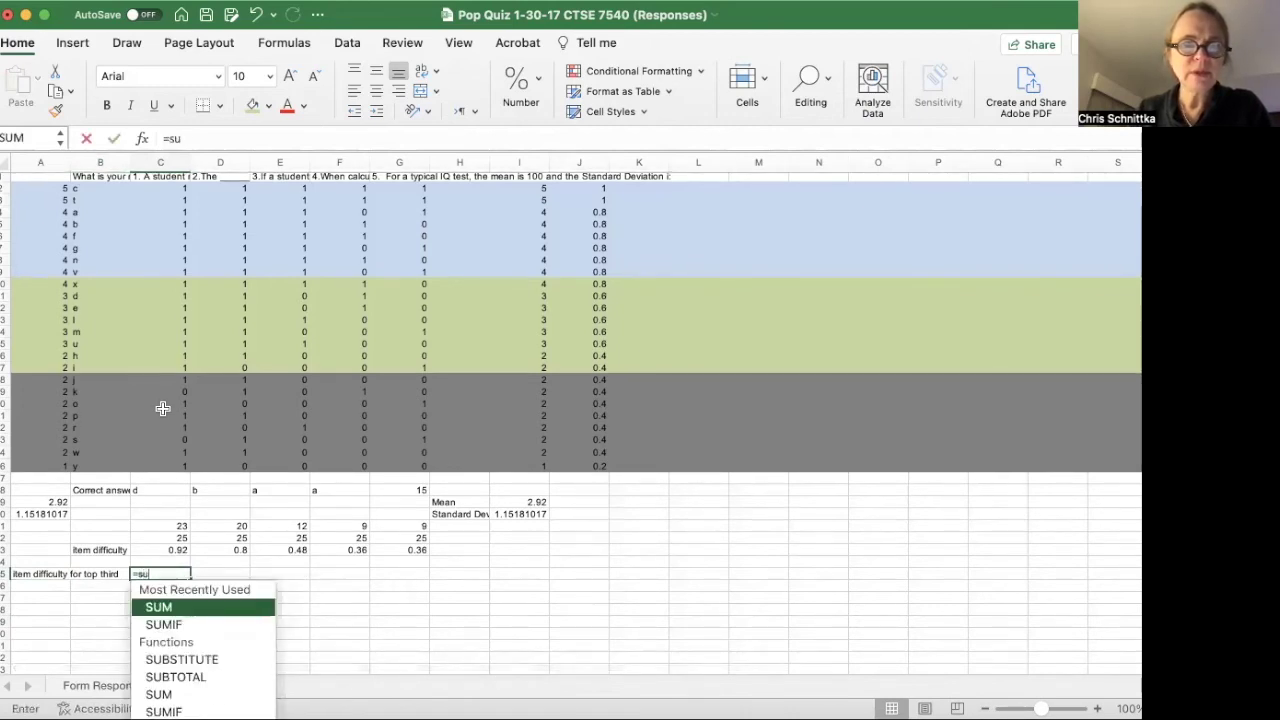
{"action": "double_click", "coordinate": [155, 607]}
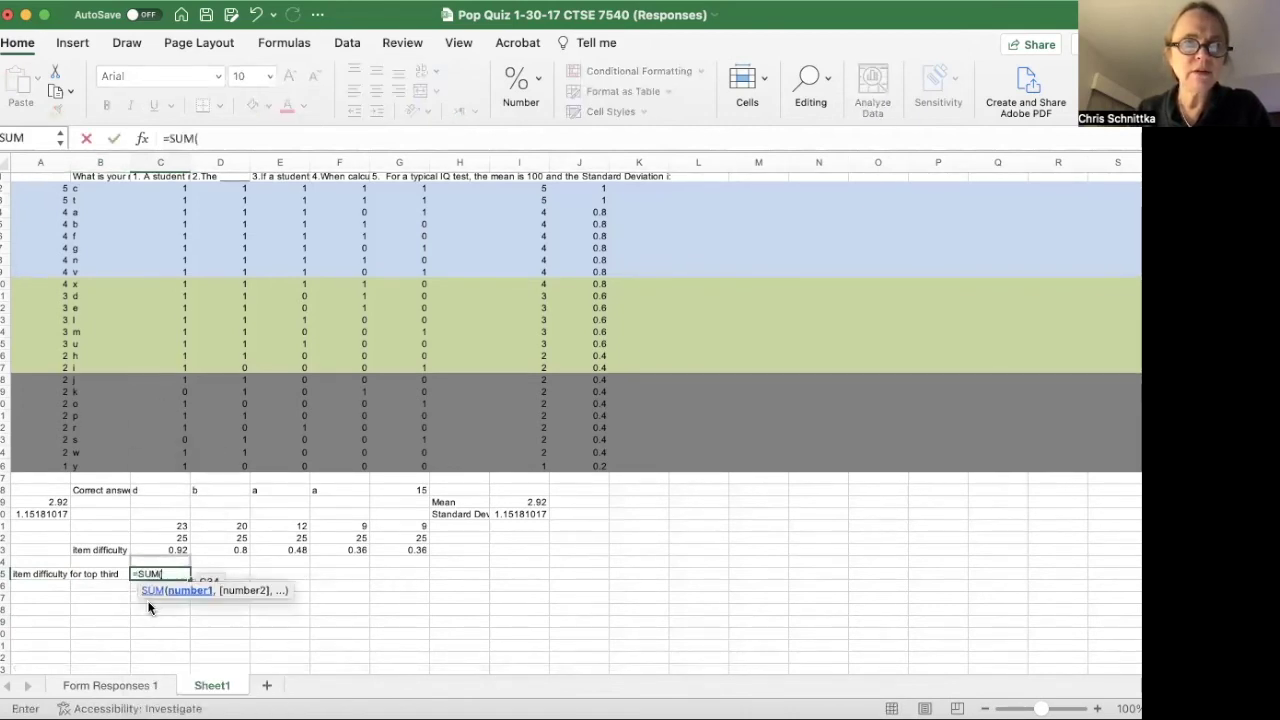
{"action": "left_click_drag", "start_coordinate": [176, 188], "coordinate": [178, 270]}
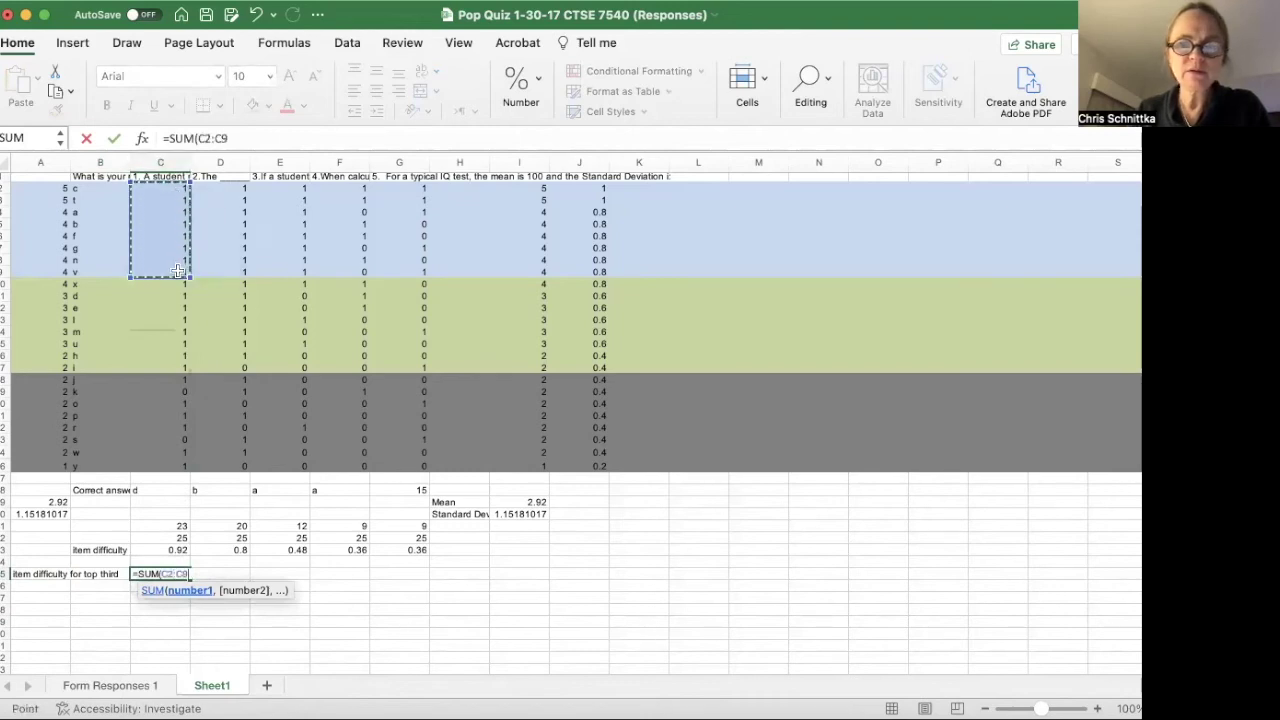
{"action": "type", "text": ")"}
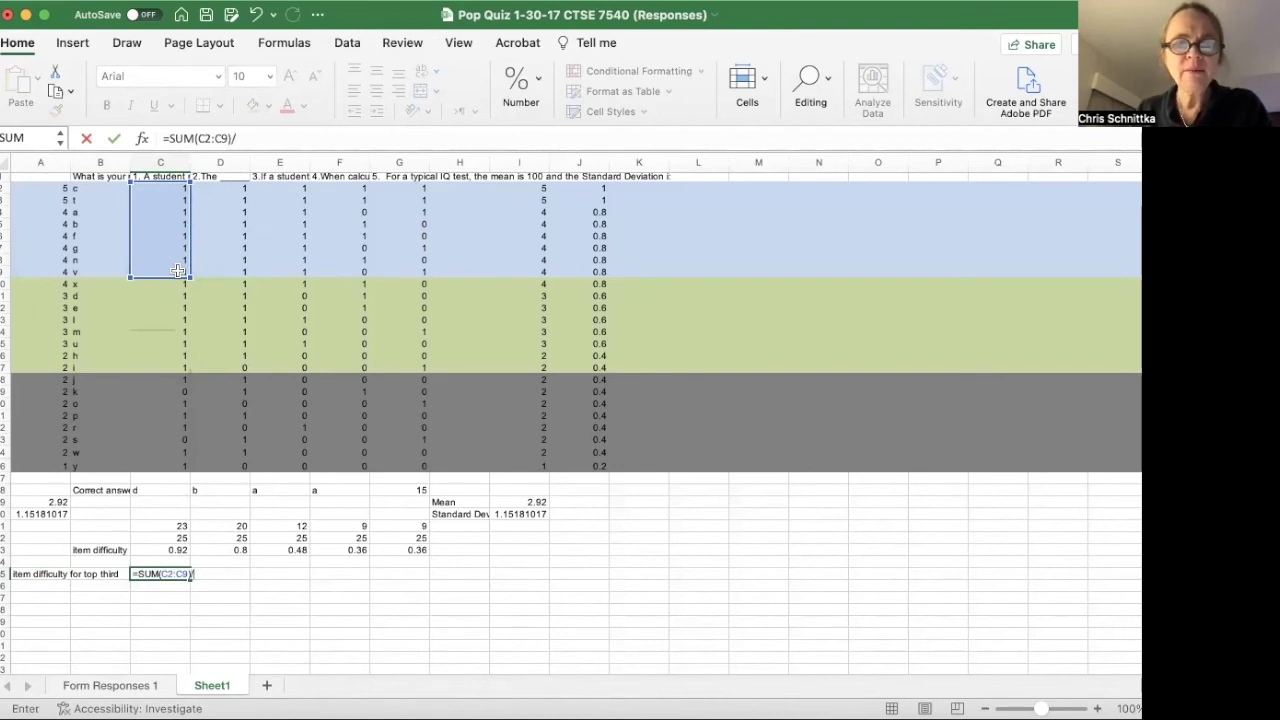
{"action": "type", "text": "/8"}
{"action": "key", "text": "Return"}
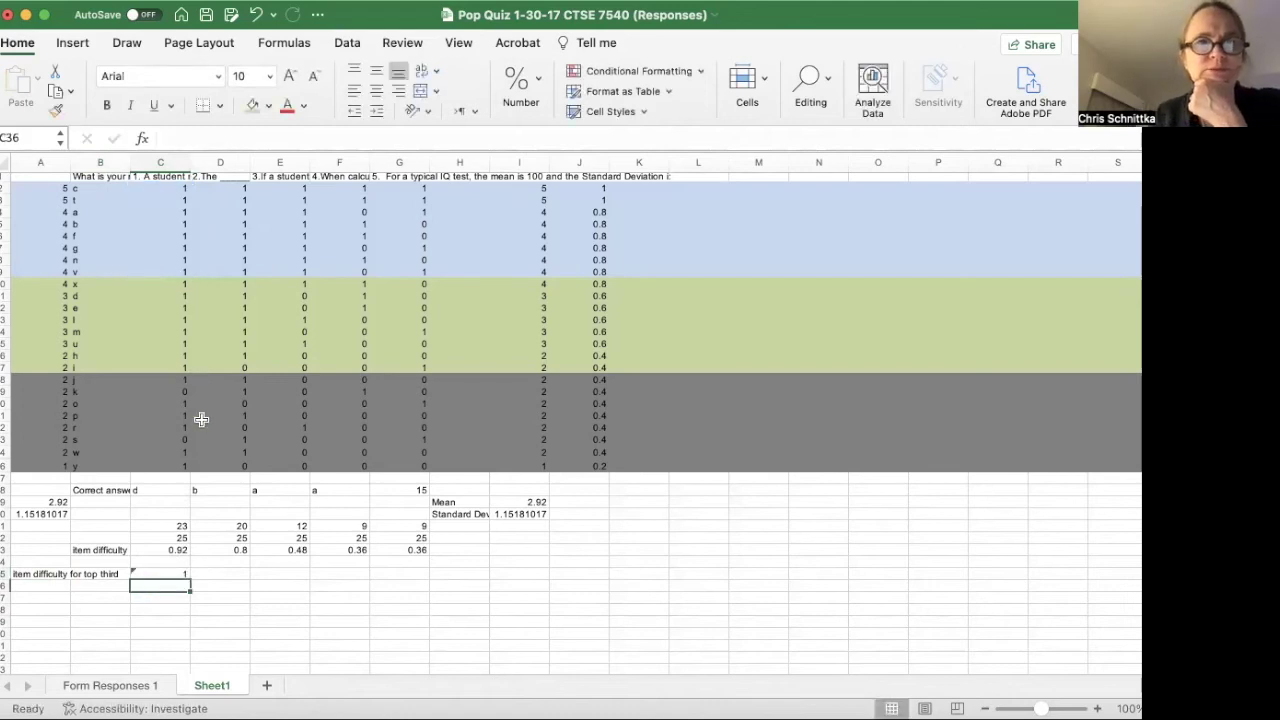
Enter the label "item difficulty for lower third" in A36
{"action": "left_click", "coordinate": [28, 587]}
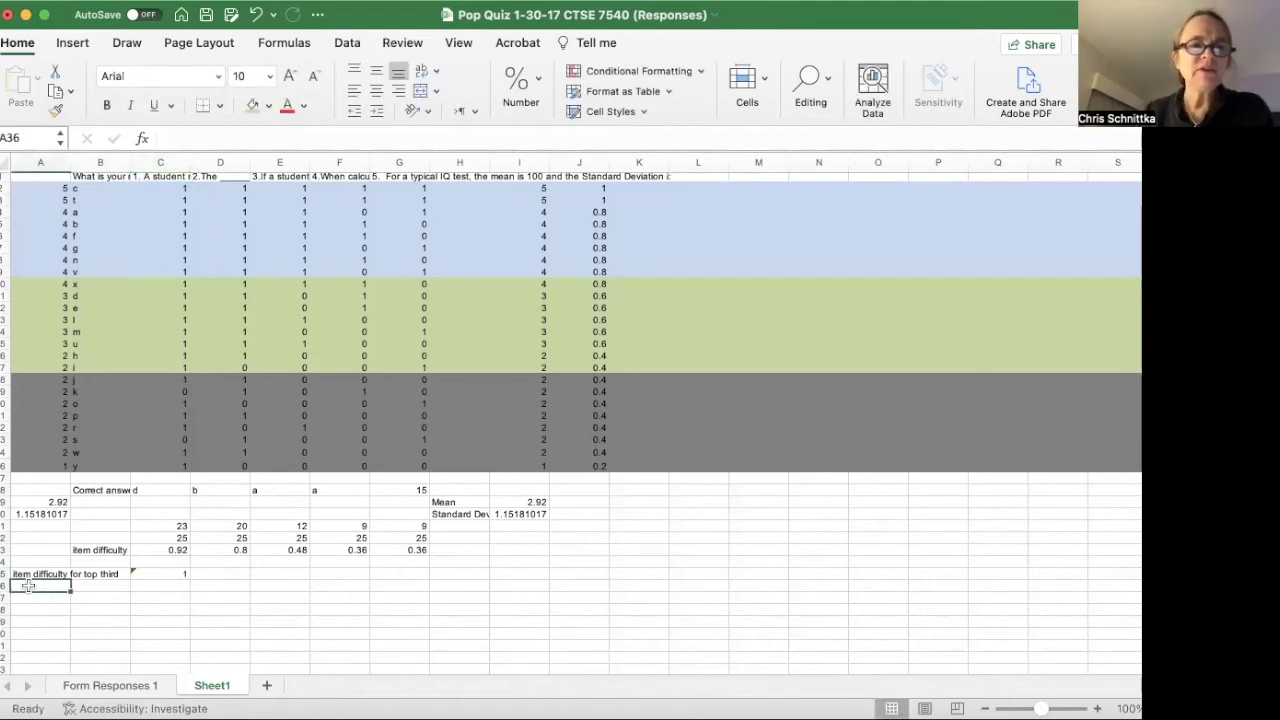
{"action": "type", "text": "i"}
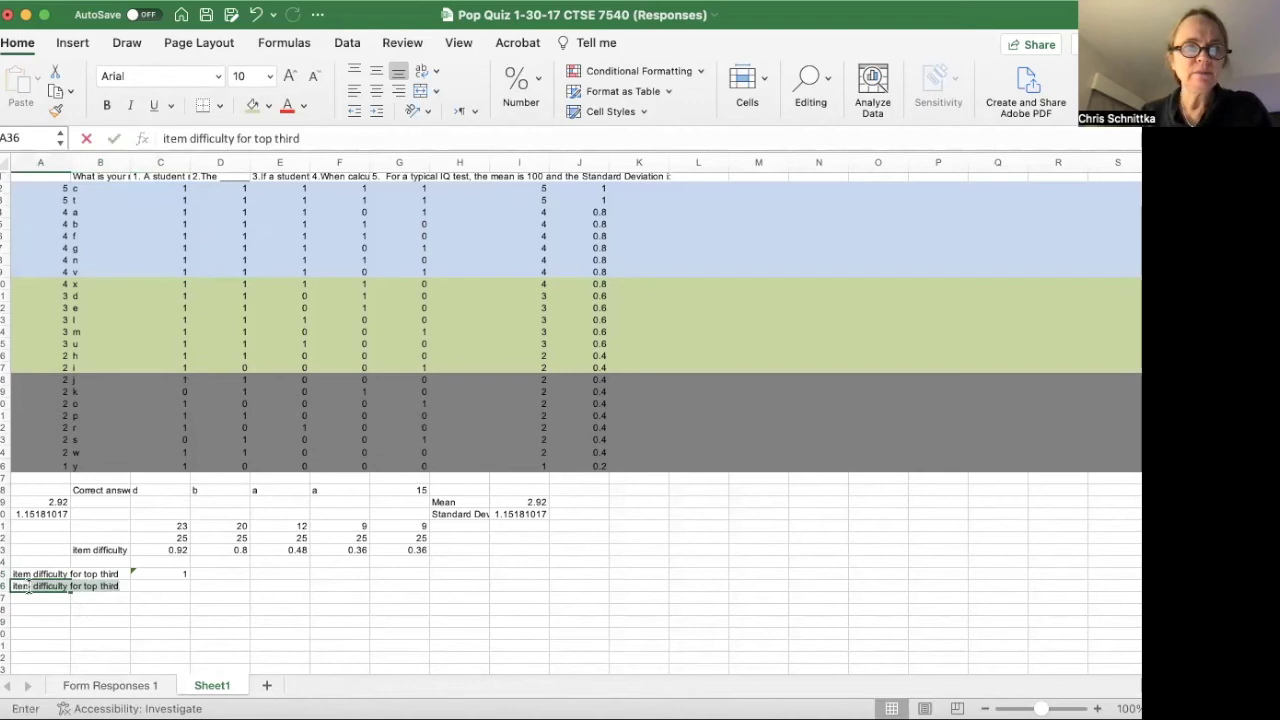
{"action": "type", "text": "tem difficulty for "}
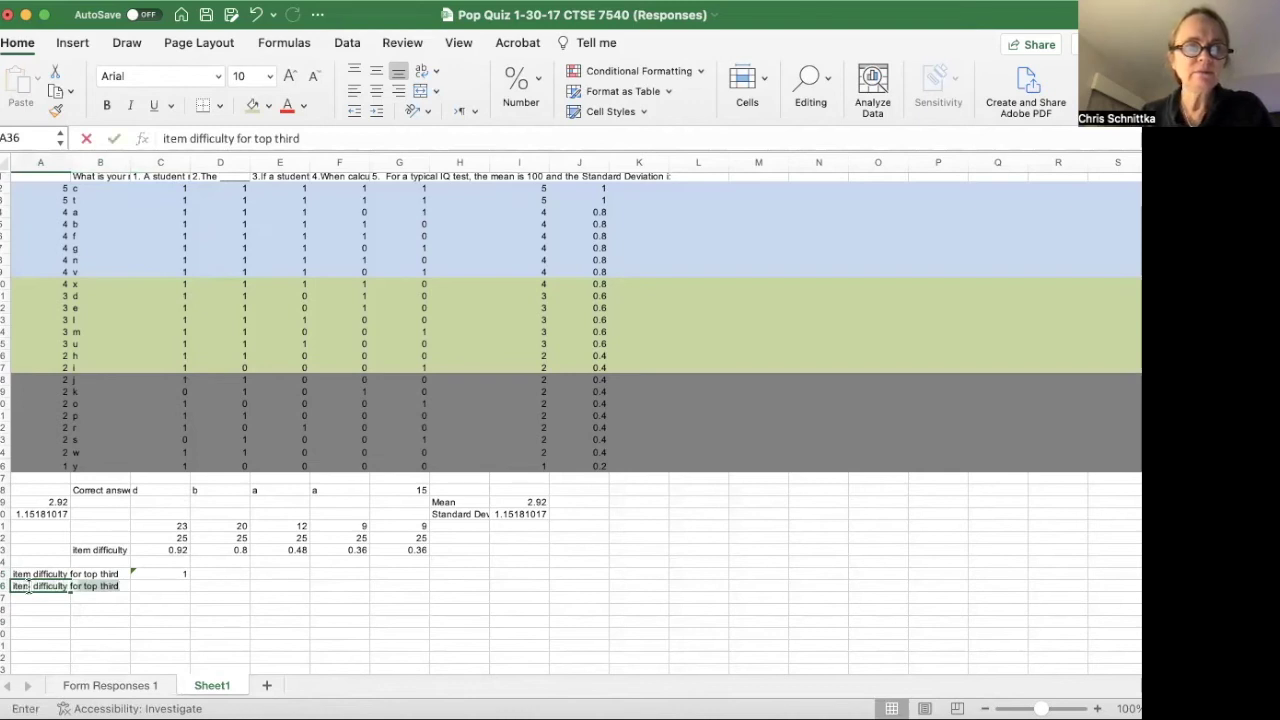
{"action": "type", "text": "lower thie"}
{"action": "key", "text": "BackSpace"}
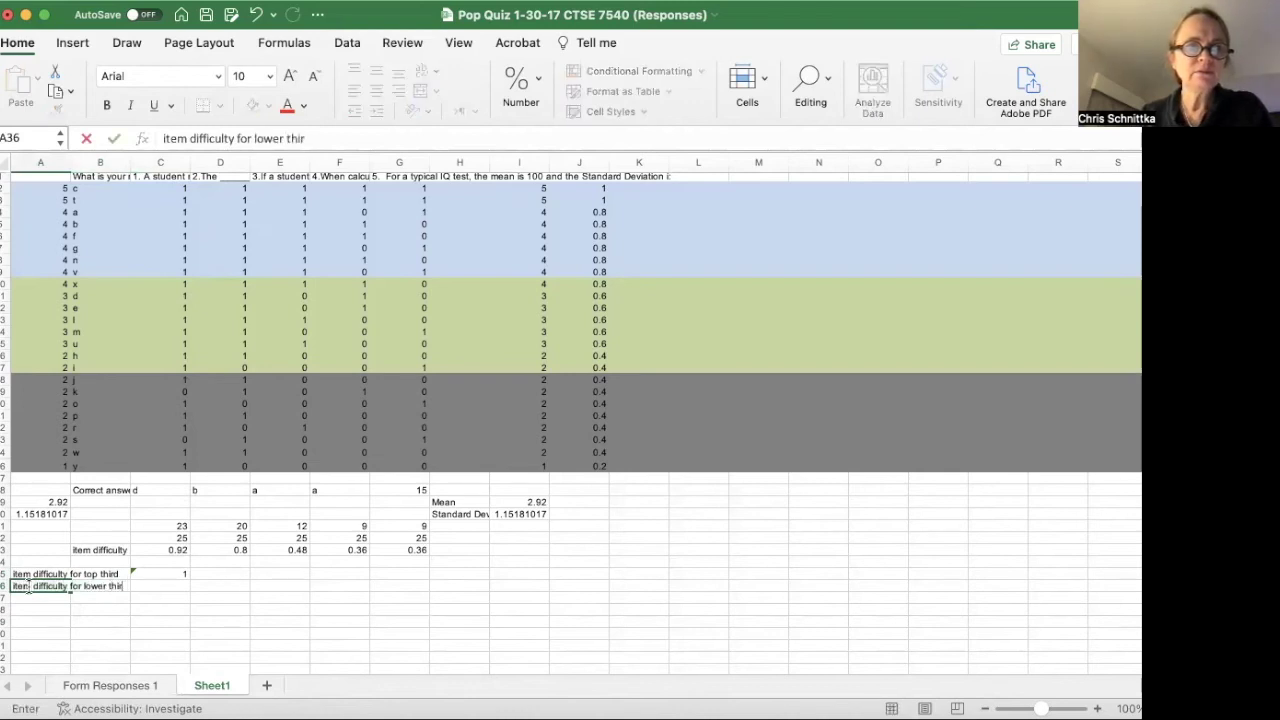
{"action": "type", "text": "rd"}
Calculate the lower third's item difficulty for question 1 in C36 with =SUM(C18:C26)/8
{"action": "left_click", "coordinate": [181, 585]}
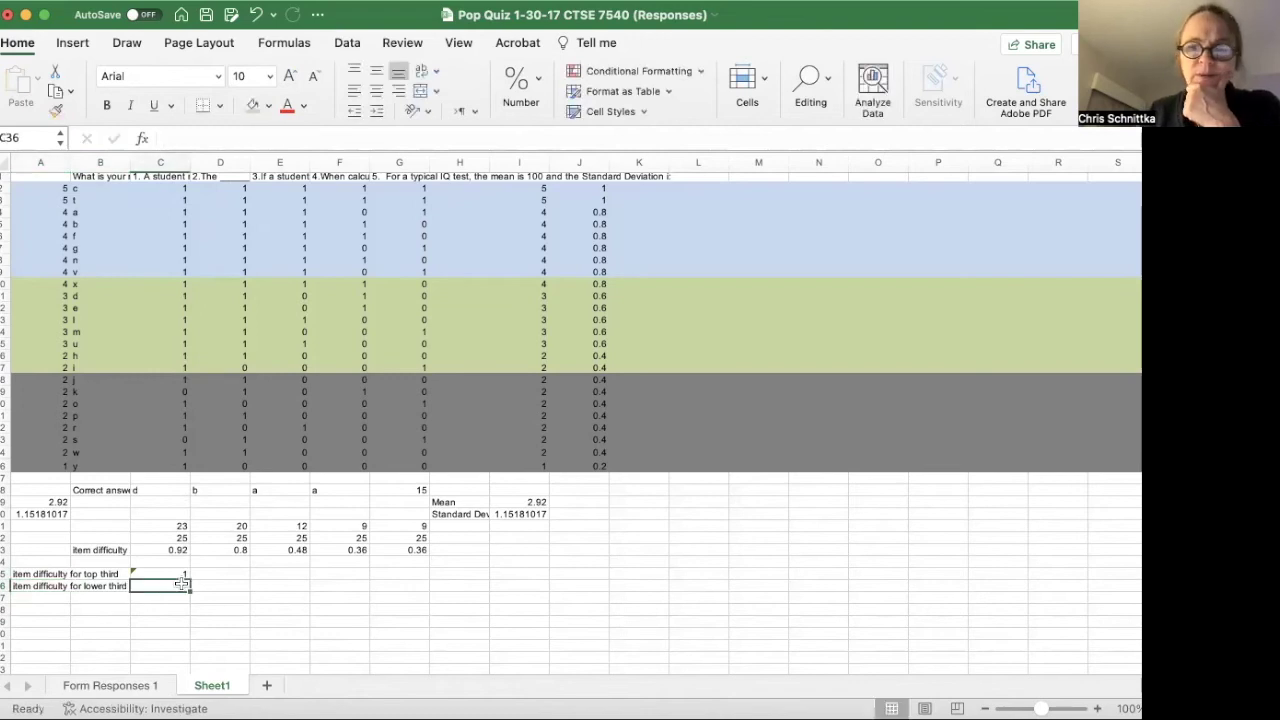
{"action": "type", "text": "="}
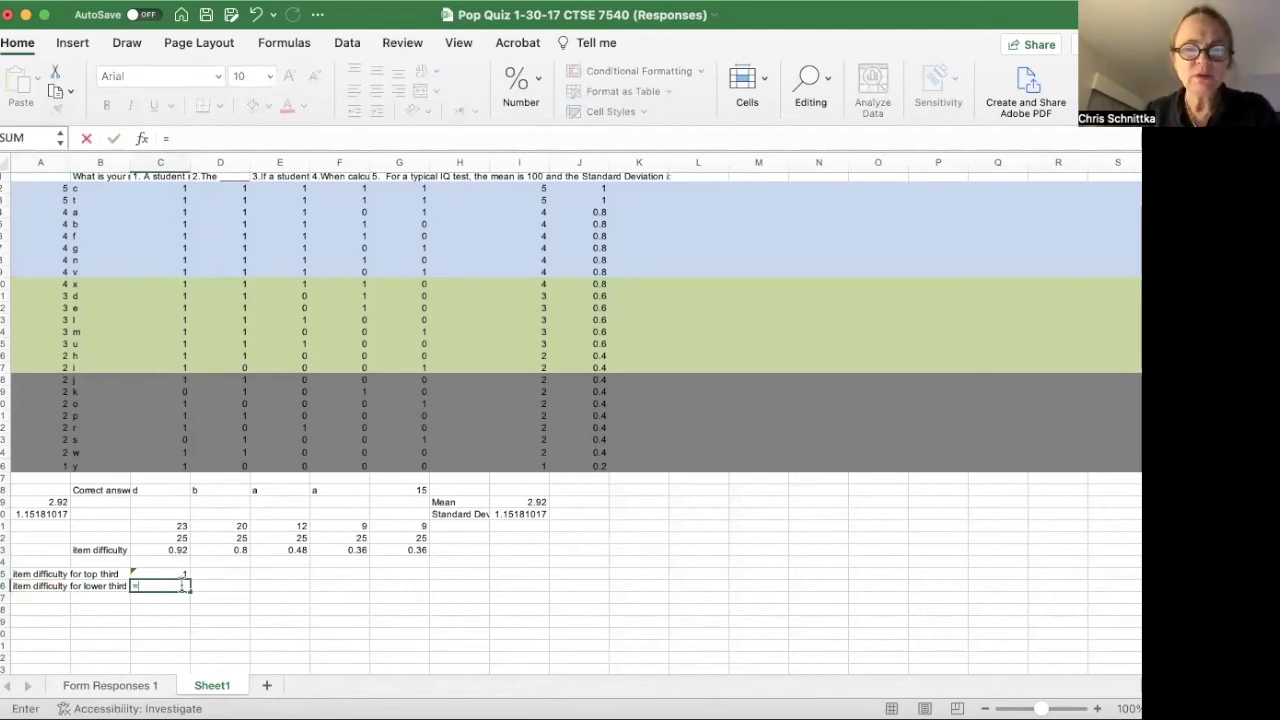
{"action": "type", "text": "sum("}
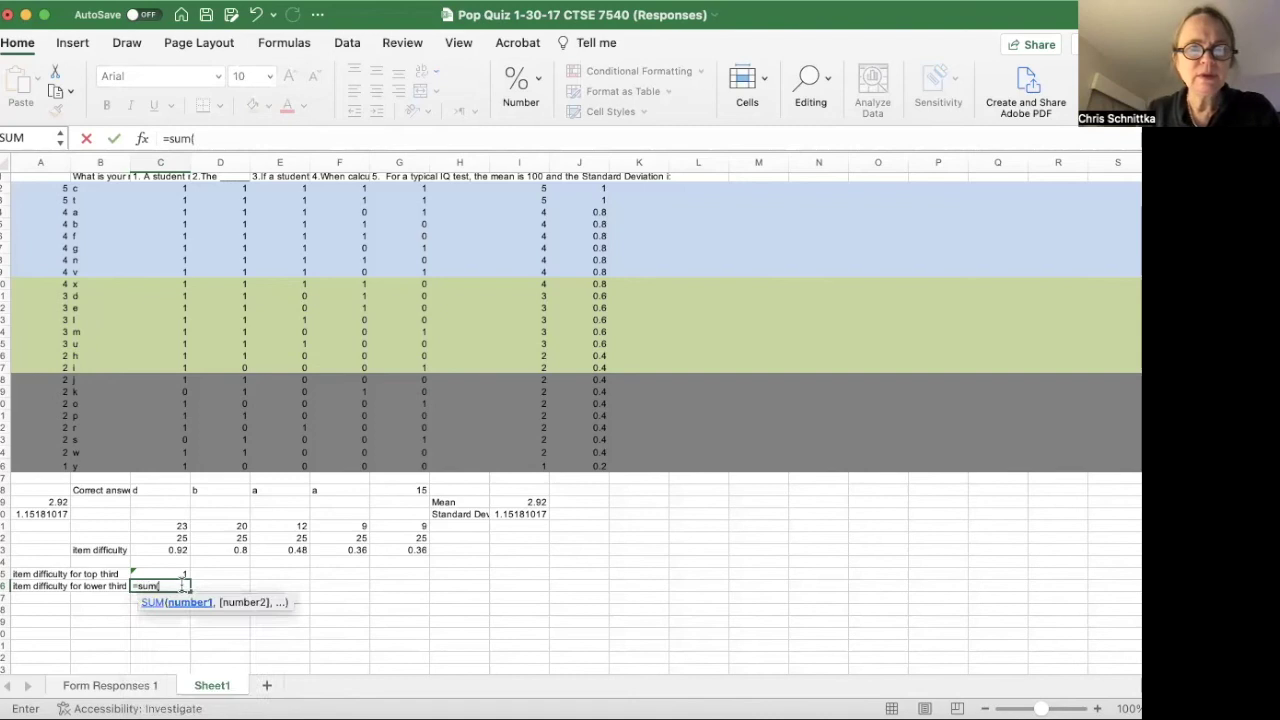
{"action": "left_click_drag", "start_coordinate": [178, 464], "coordinate": [174, 381]}
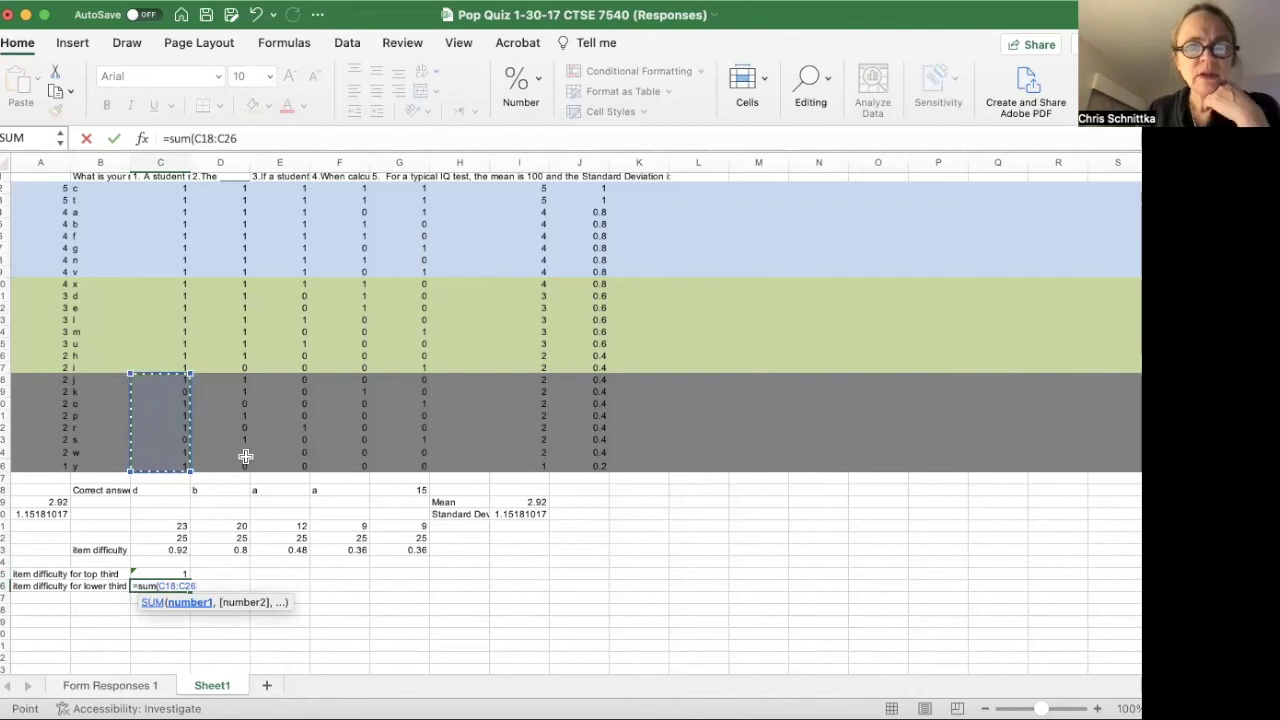
{"action": "type", "text": ")"}
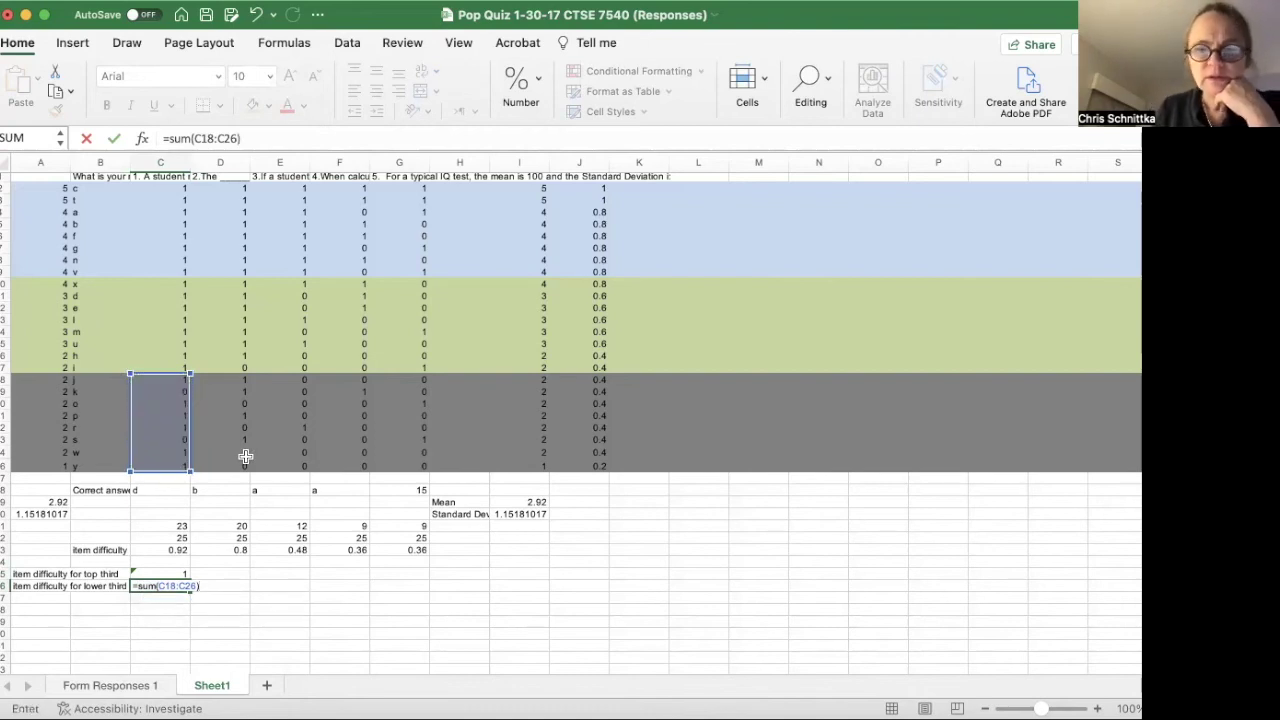
{"action": "type", "text": "/8"}
{"action": "key", "text": "Return"}
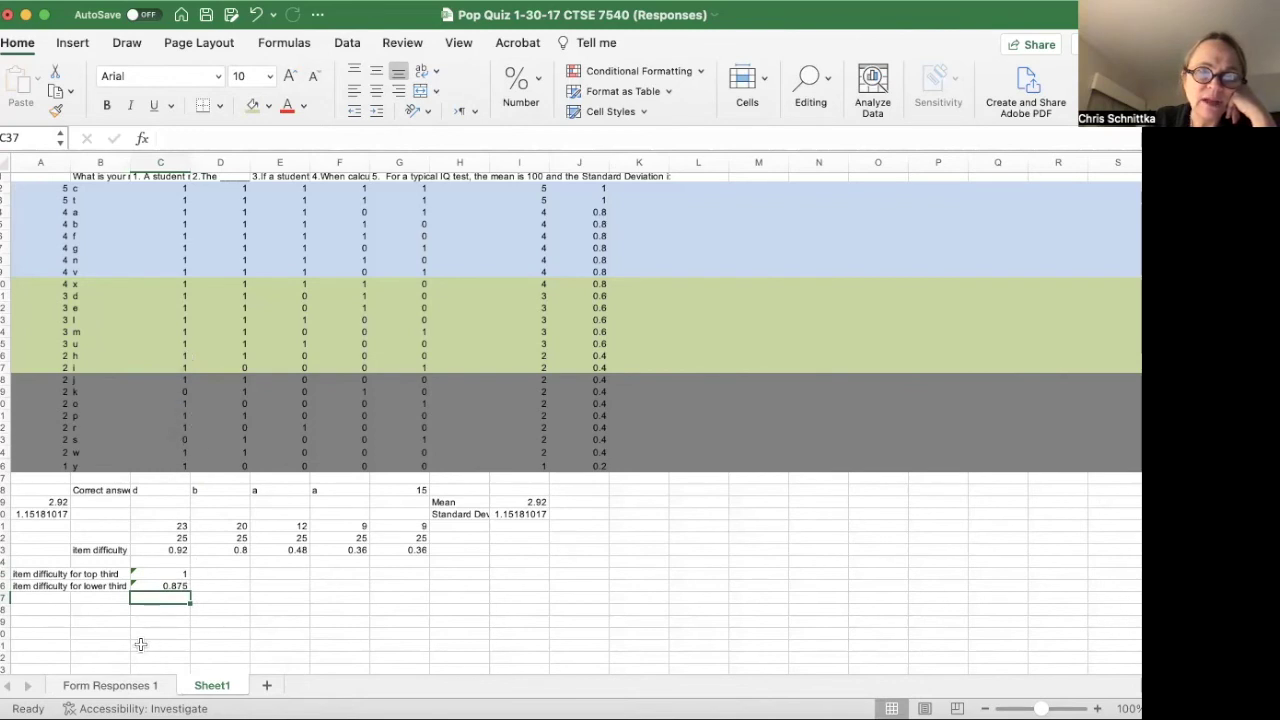
Enter the label "item discrimination" in A37
{"action": "left_click", "coordinate": [33, 596]}
{"action": "type", "text": "item"}
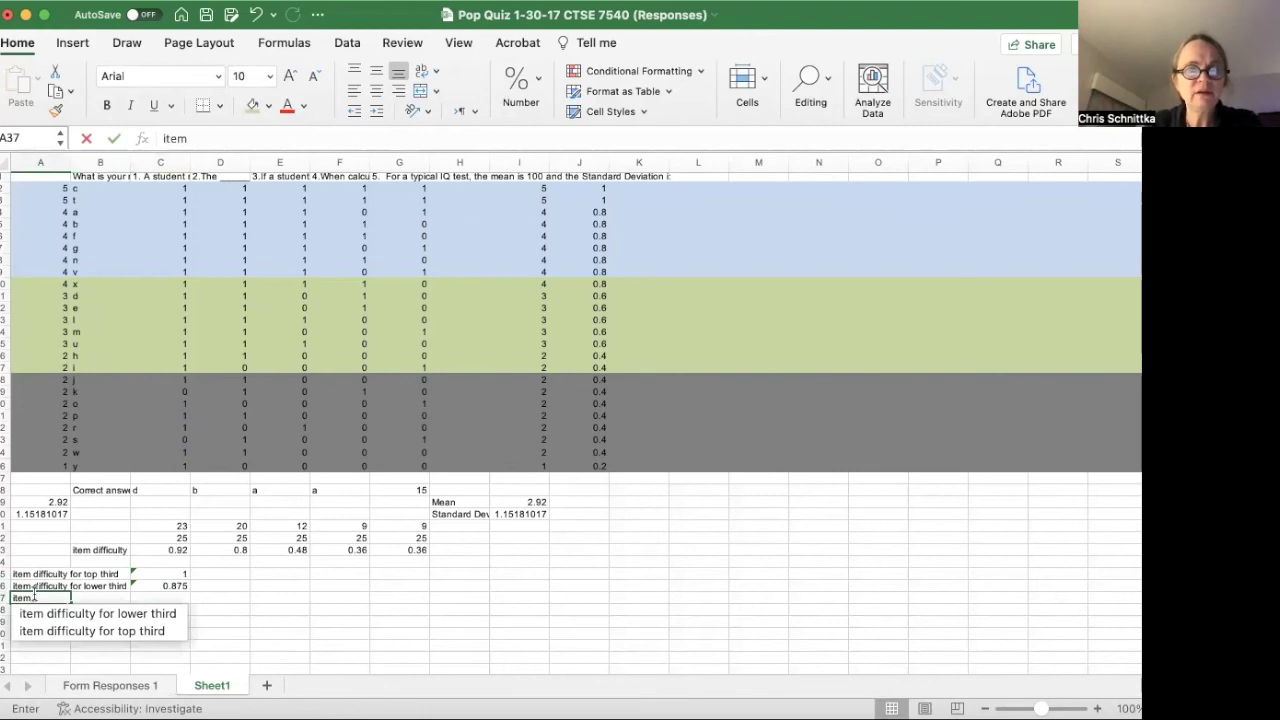
{"action": "type", "text": " discrimination"}
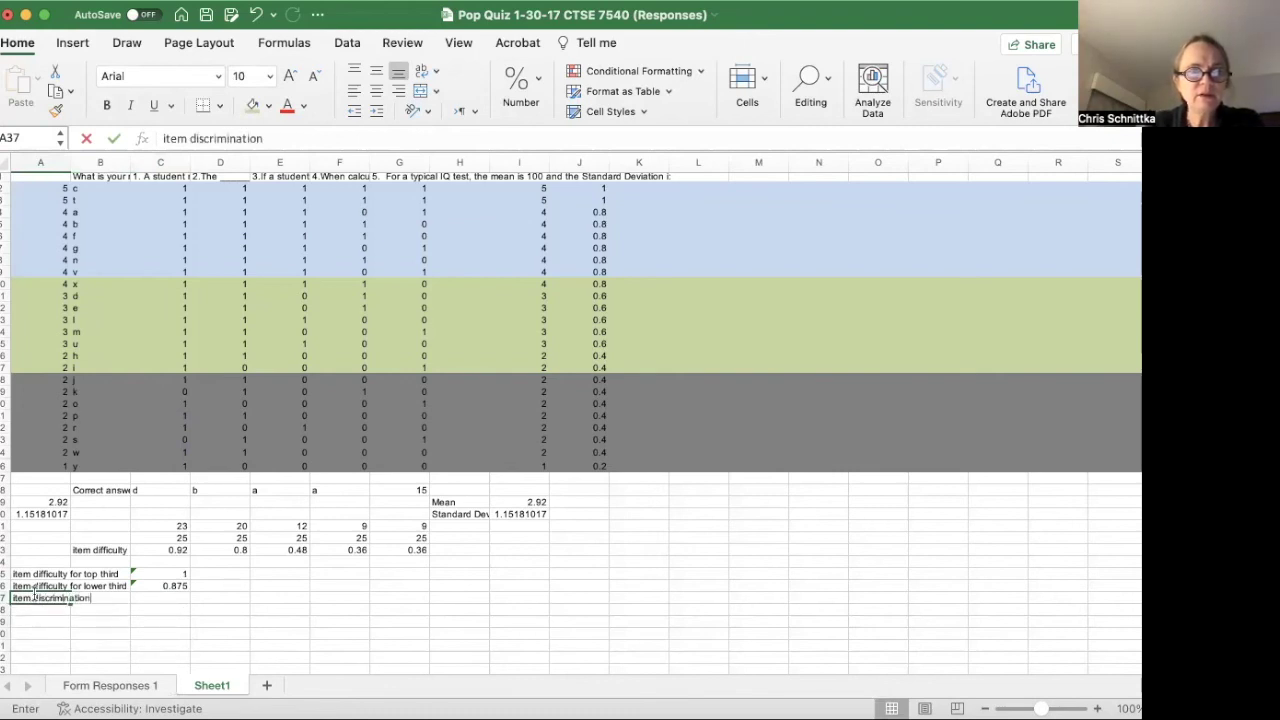
Calculate question 1's item discrimination in C37 with =C35-C36
{"action": "left_click", "coordinate": [167, 597]}
{"action": "type", "text": "="}
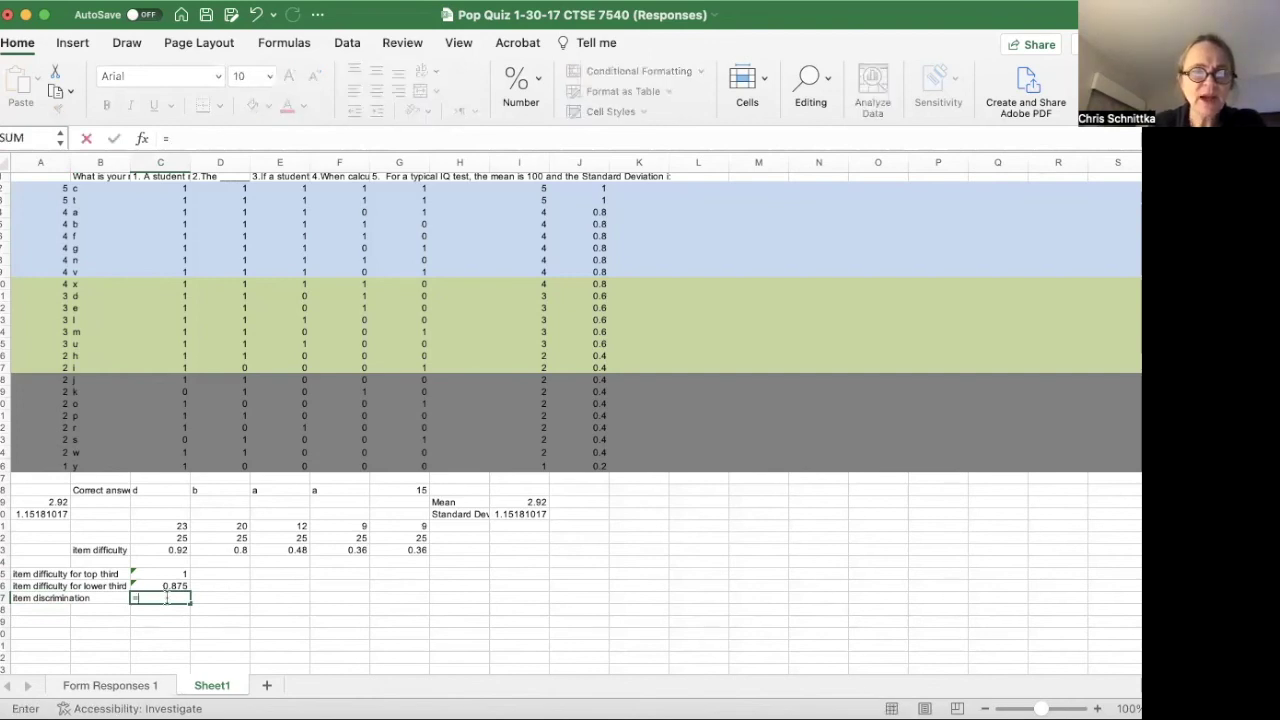
{"action": "left_click", "coordinate": [172, 576]}
{"action": "left_click", "coordinate": [172, 576]}
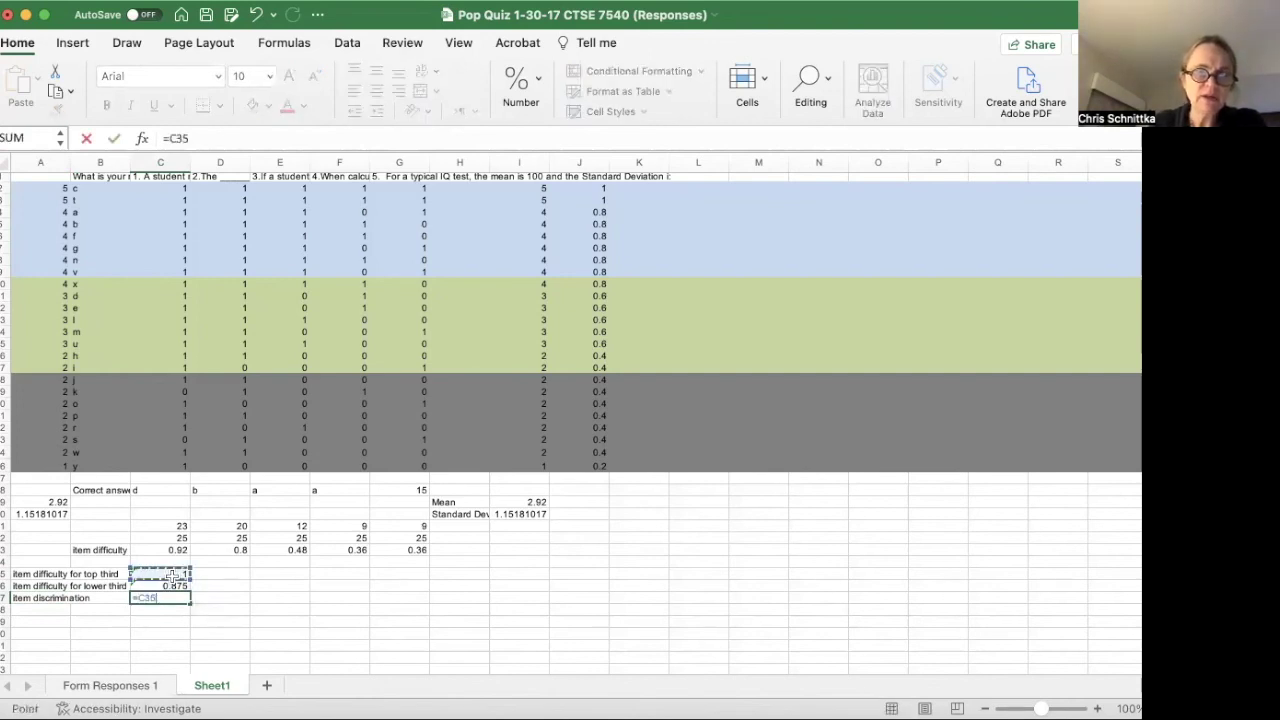
{"action": "type", "text": "-"}
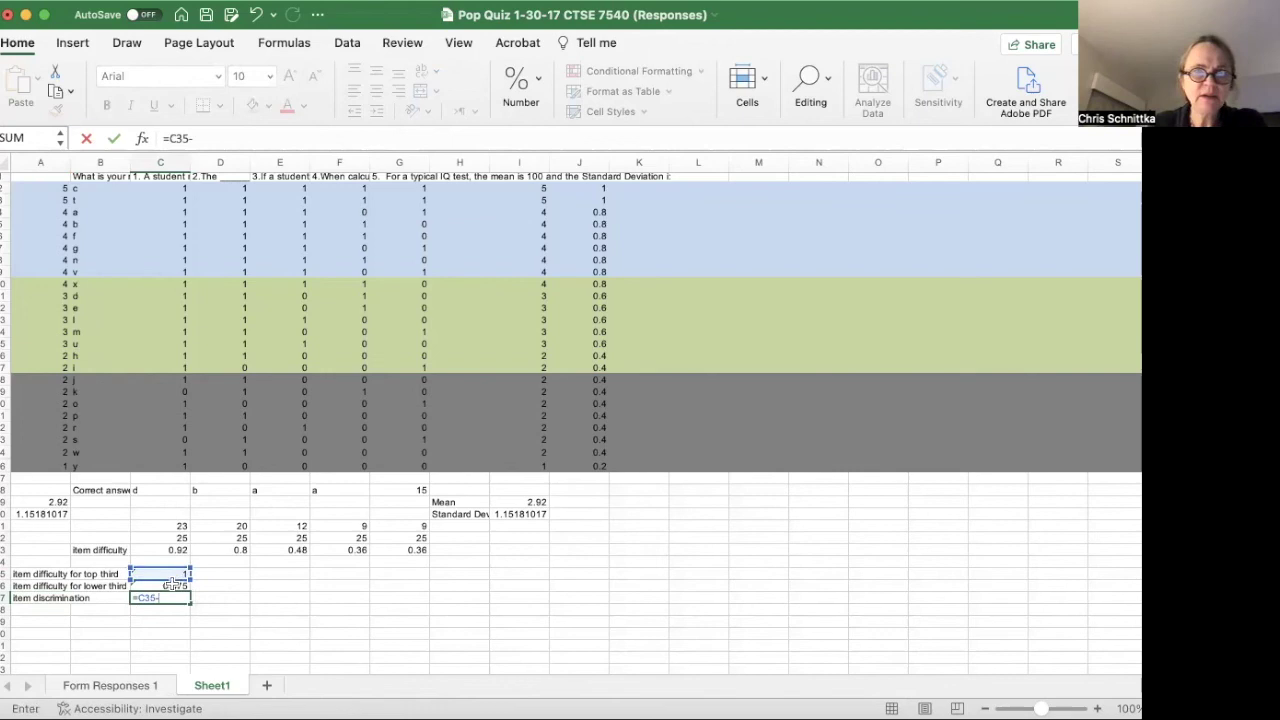
{"action": "left_click", "coordinate": [174, 585]}
{"action": "key", "text": "Return"}
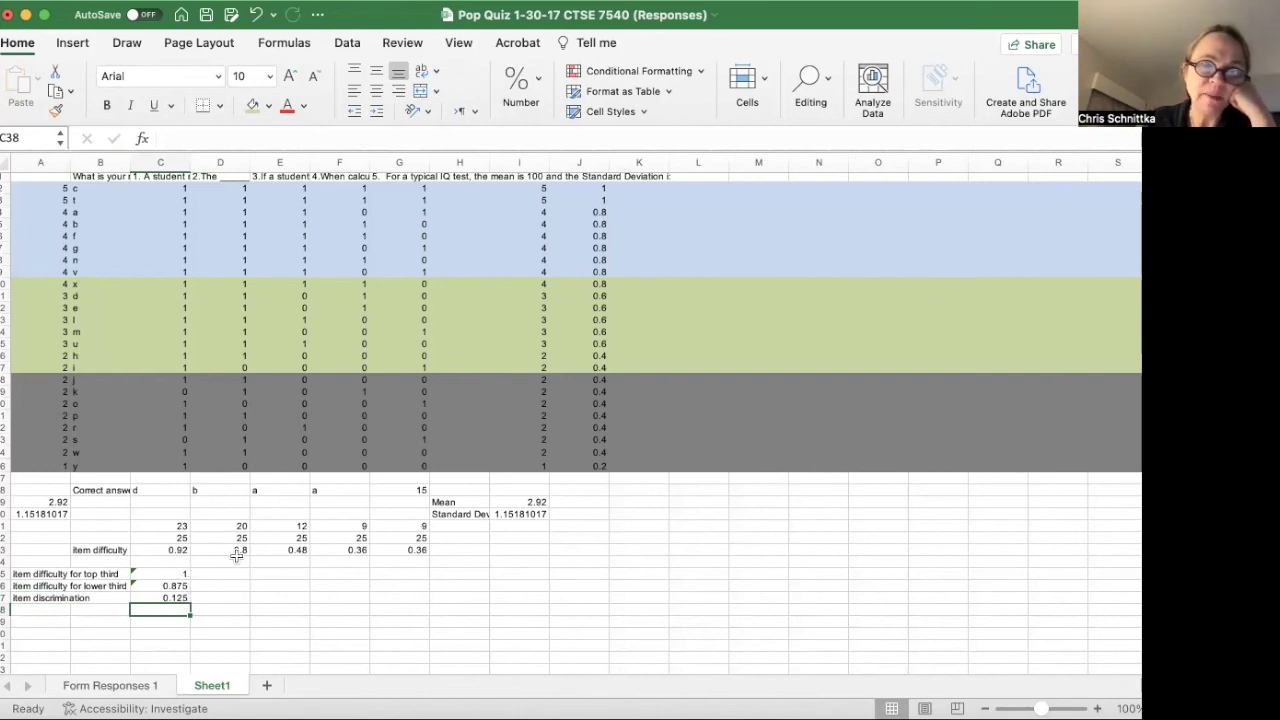
Fill the formulas in C35:C37 across to column D for question 2 and check each copied formula
{"action": "left_click", "coordinate": [183, 573]}
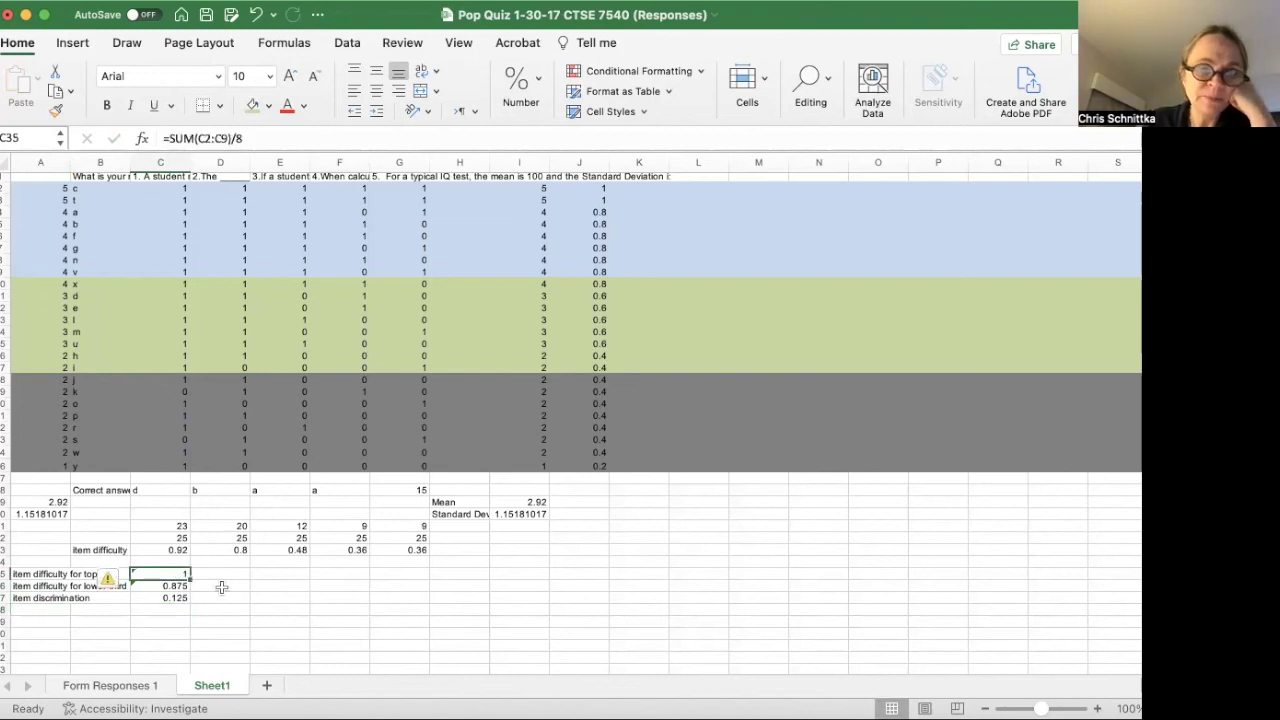
{"action": "left_click", "coordinate": [212, 597]}
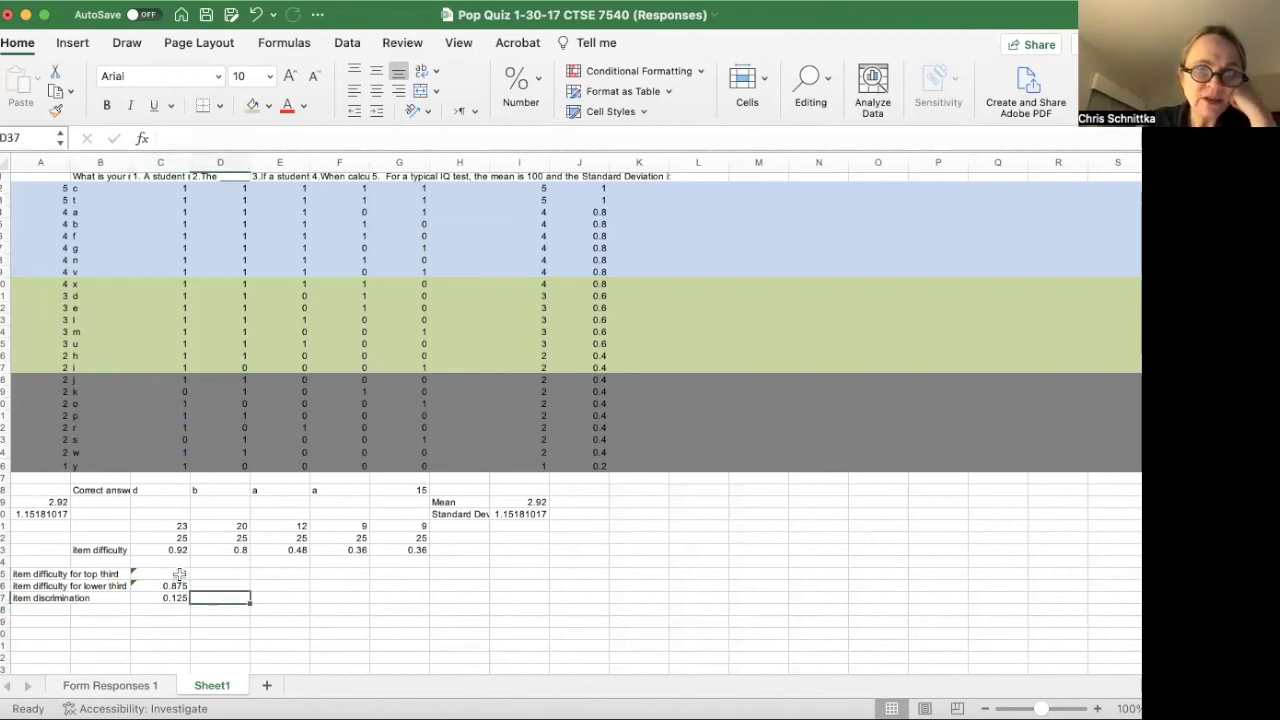
{"action": "left_click_drag", "start_coordinate": [182, 574], "coordinate": [240, 600]}
{"action": "left_click", "coordinate": [309, 608]}
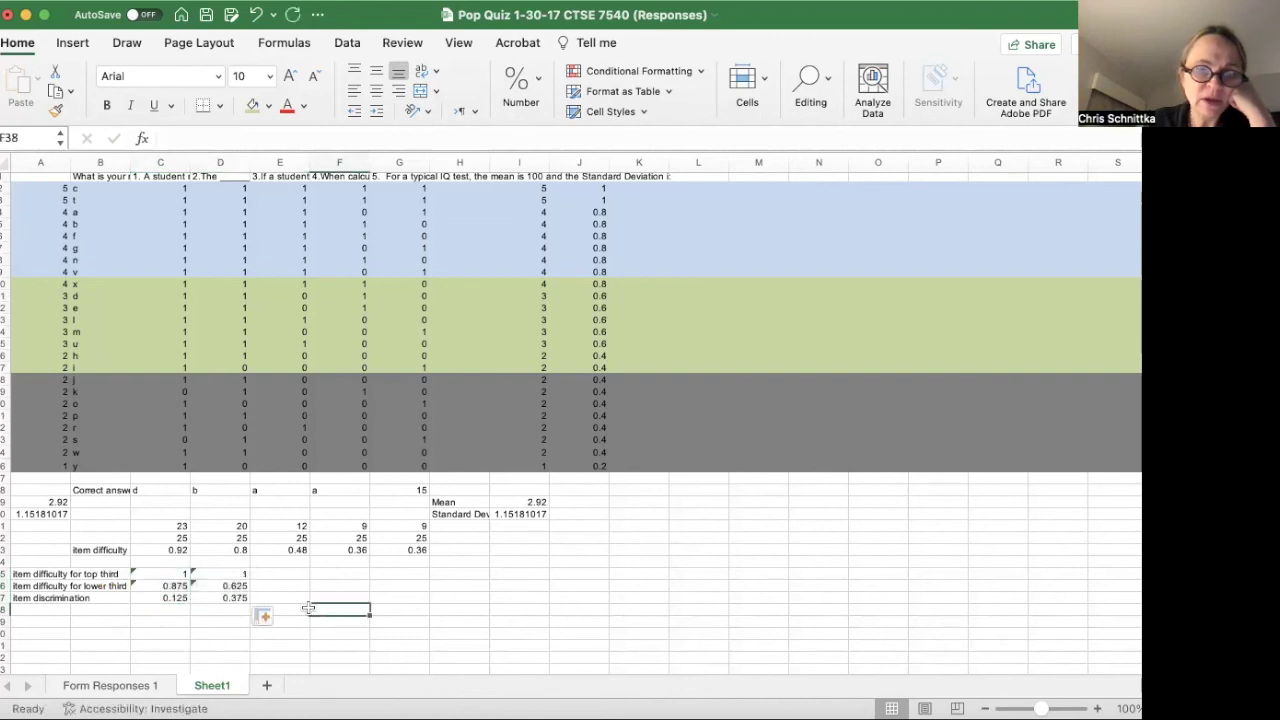
{"action": "left_click", "coordinate": [244, 575]}
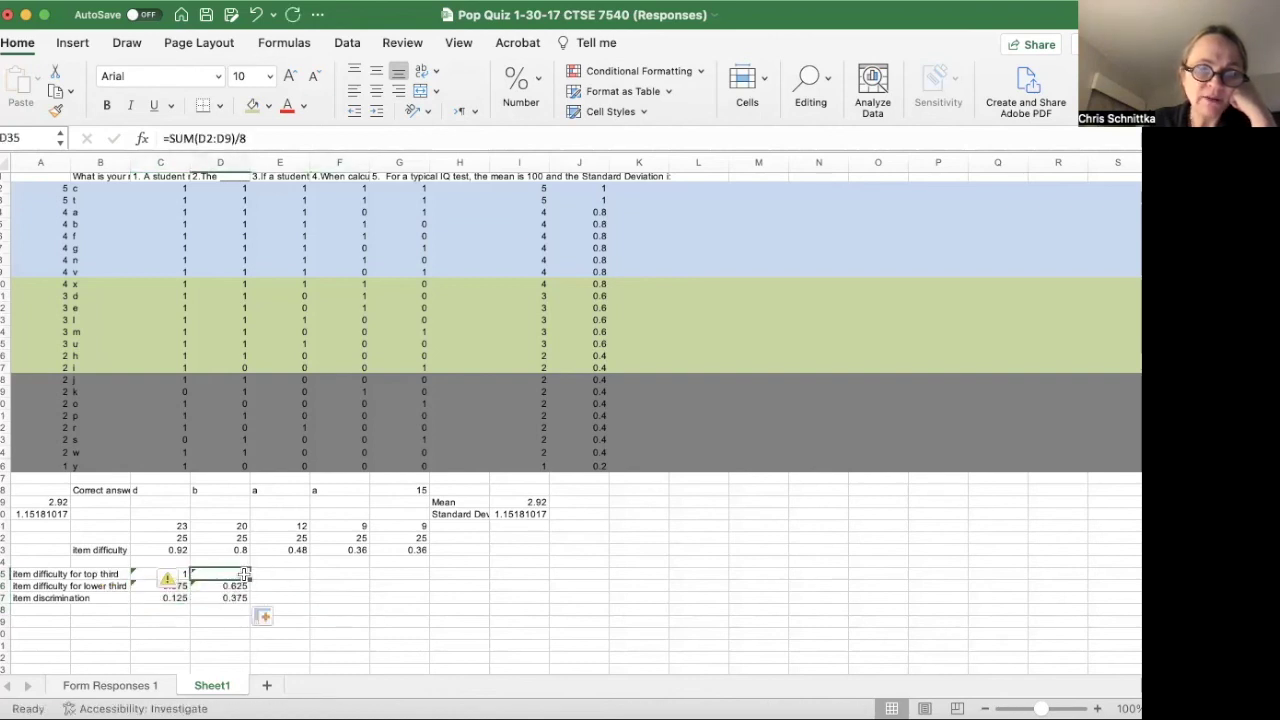
{"action": "left_click", "coordinate": [247, 587]}
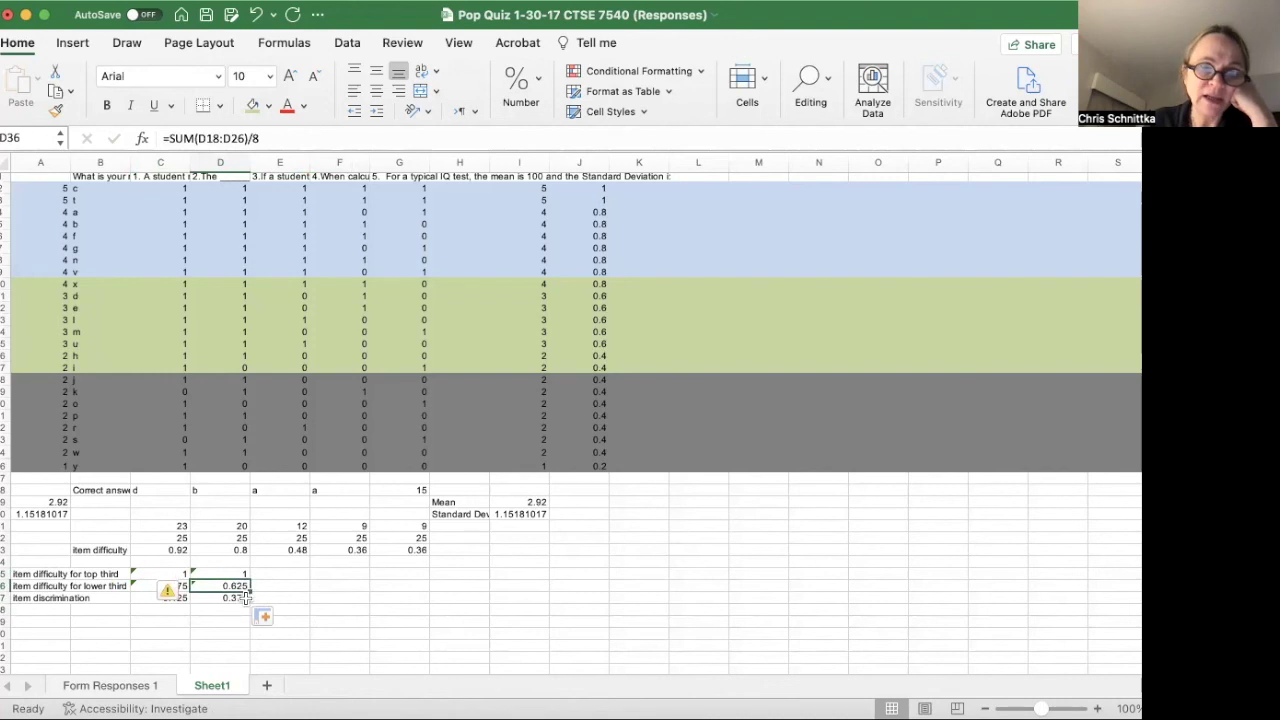
{"action": "left_click", "coordinate": [243, 597]}
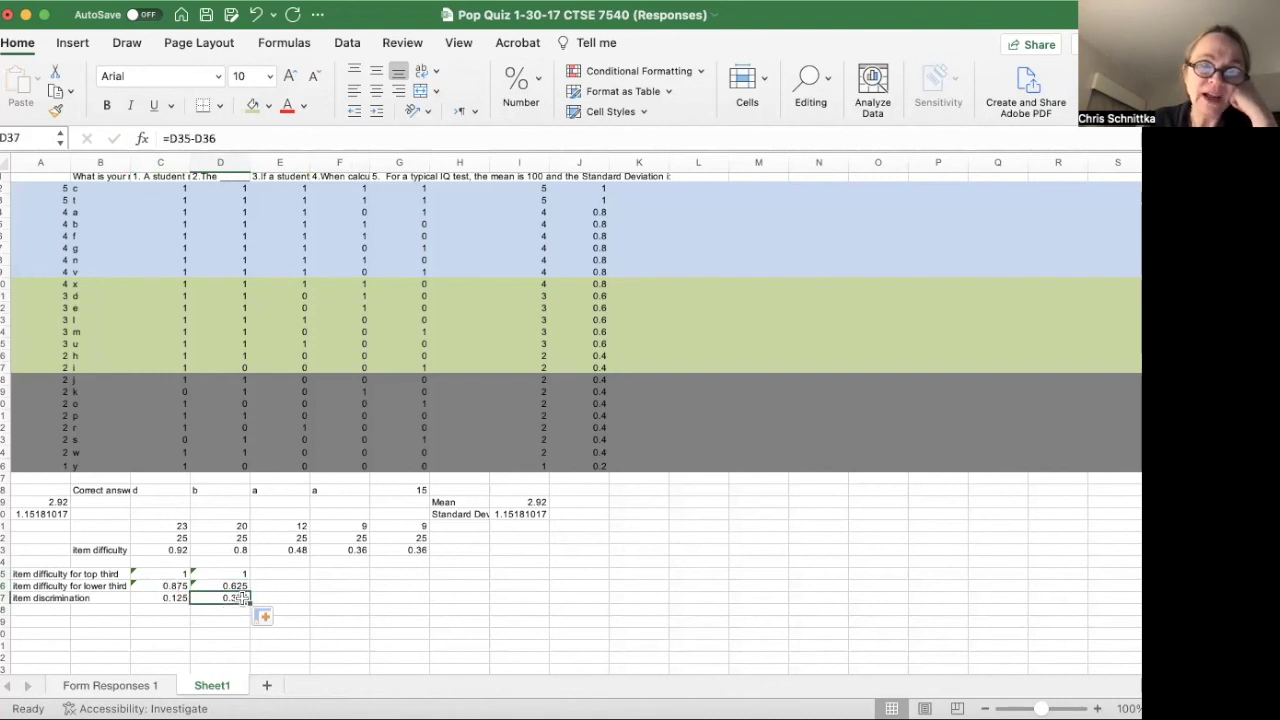
Extend the two item difficulty formulas and the discrimination formula from column D to columns E and F for questions 3 and 4
{"action": "left_click_drag", "start_coordinate": [234, 574], "coordinate": [290, 600]}
{"action": "left_click", "coordinate": [358, 577]}
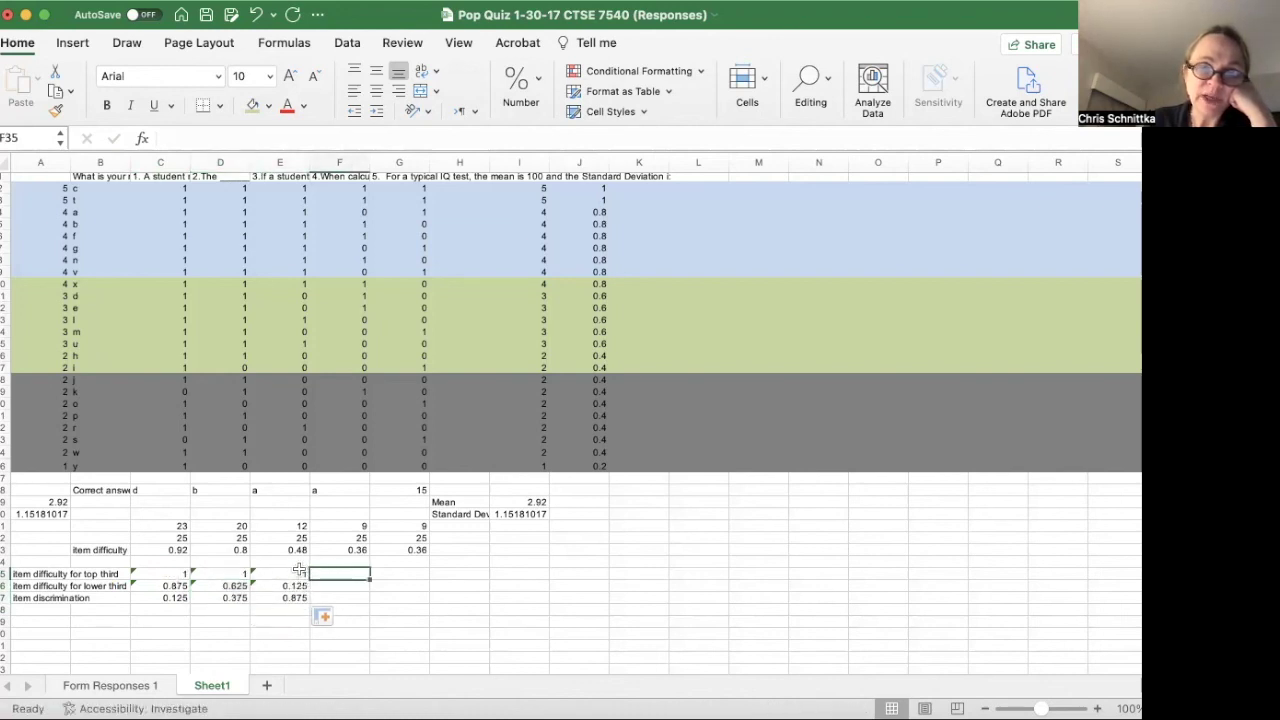
{"action": "left_click_drag", "start_coordinate": [297, 597], "coordinate": [306, 599]}
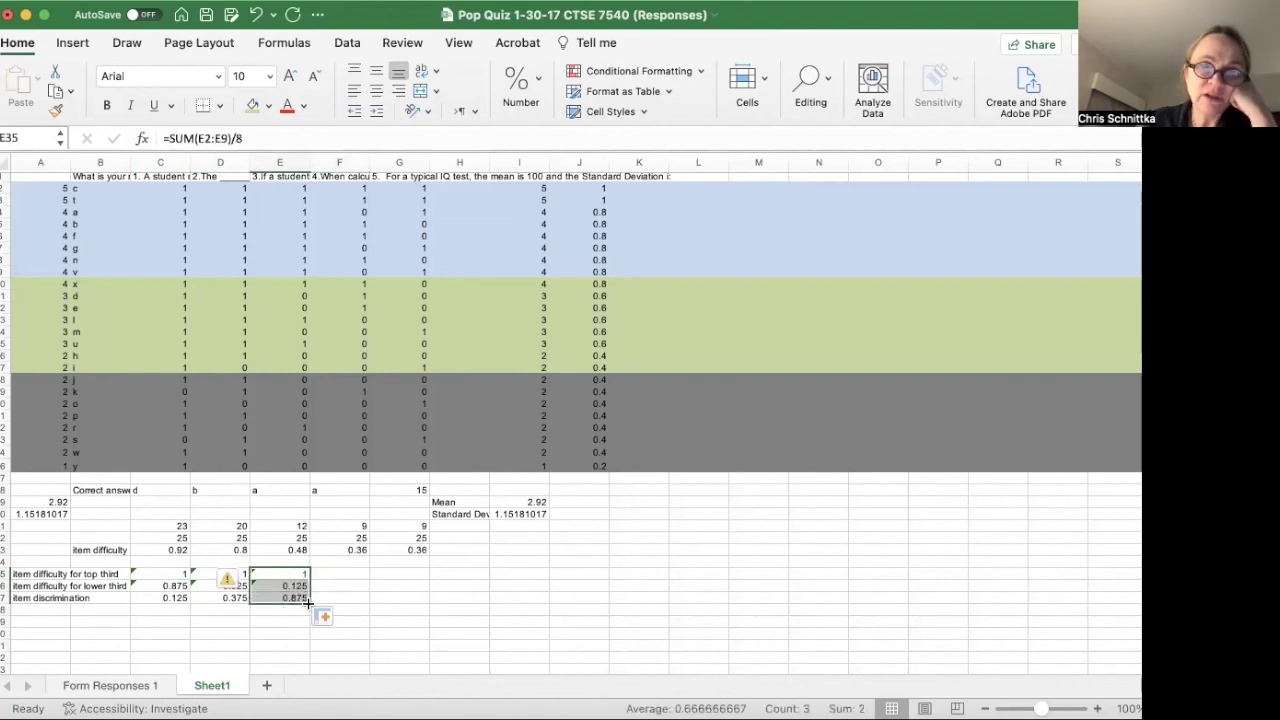
{"action": "left_click", "coordinate": [325, 616]}
{"action": "left_click", "coordinate": [325, 616]}
{"action": "left_click_drag", "start_coordinate": [307, 599], "coordinate": [362, 600]}
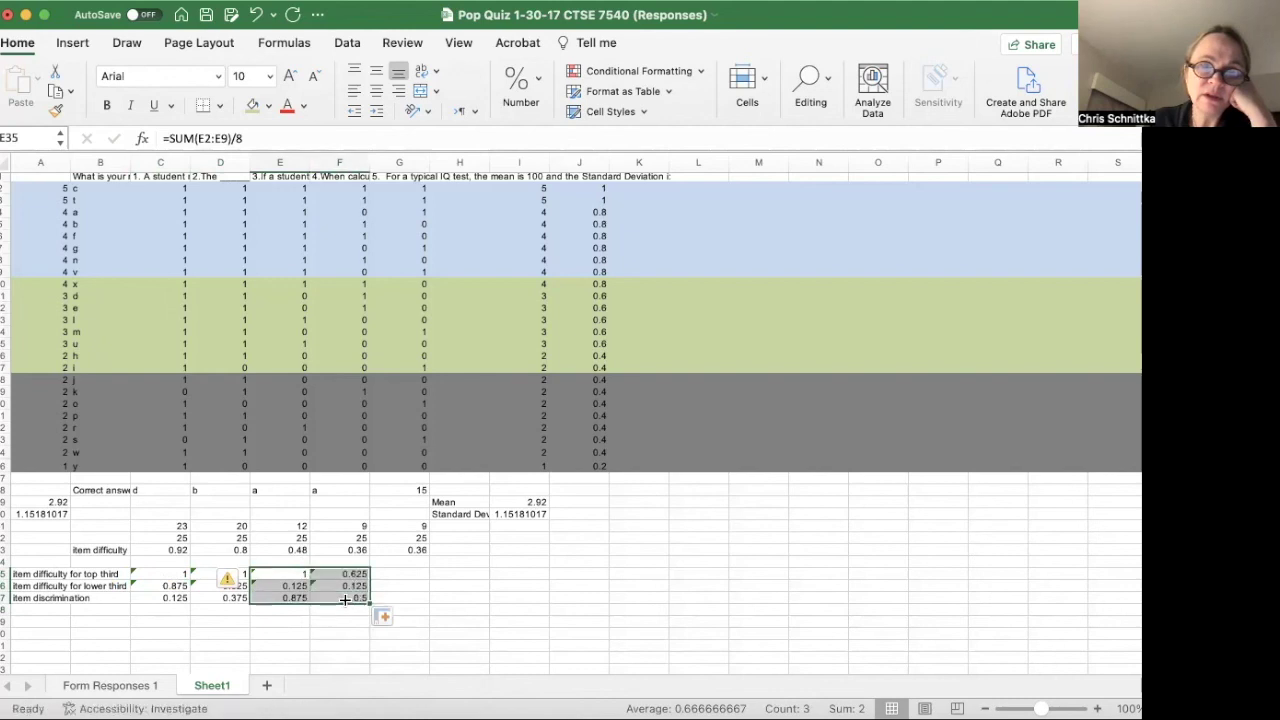
{"action": "left_click", "coordinate": [428, 584]}
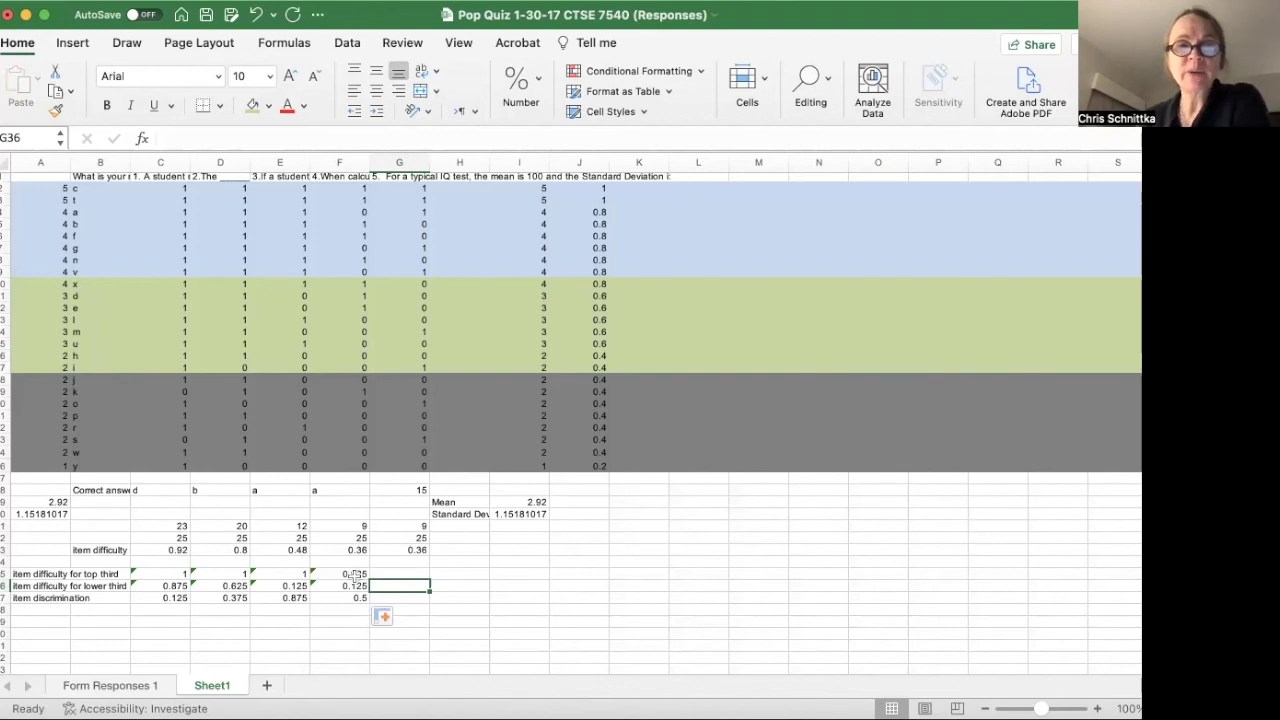
Fill the formulas in F35:F37 across to column G for question 5
{"action": "left_click_drag", "start_coordinate": [350, 573], "coordinate": [430, 604]}
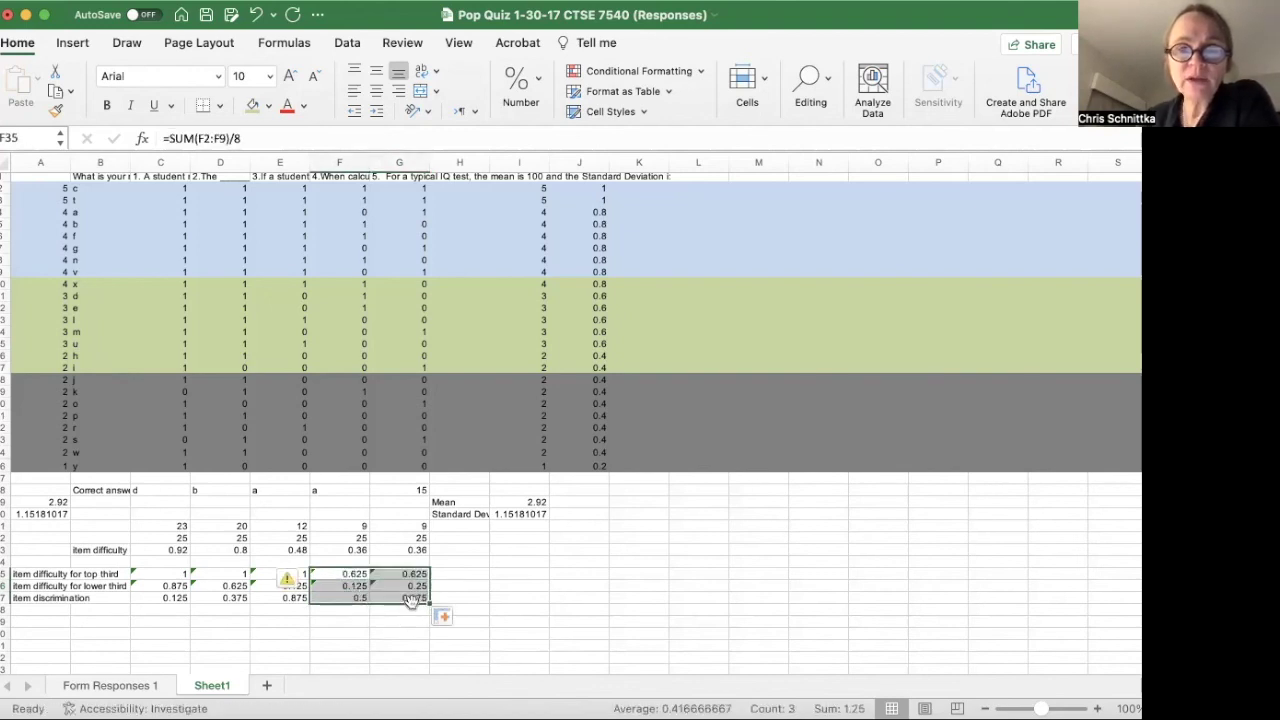
{"action": "left_click", "coordinate": [483, 586]}
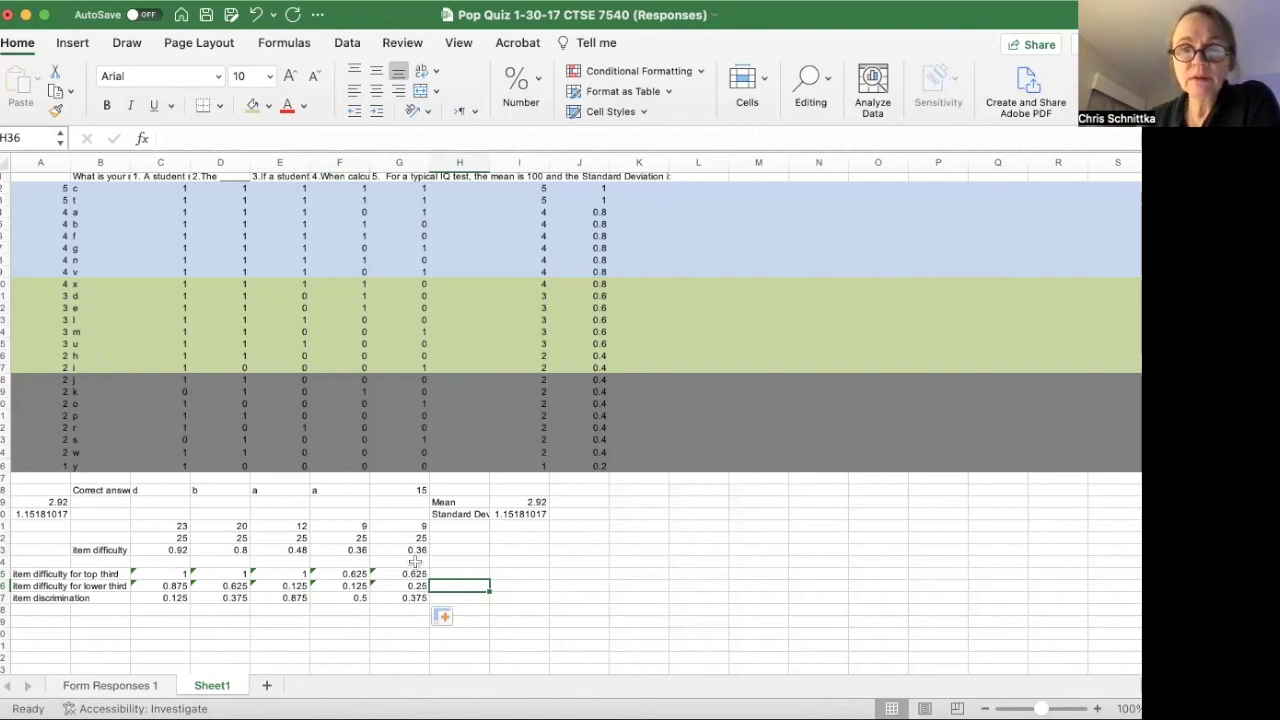
{"action": "left_click_drag", "start_coordinate": [406, 571], "coordinate": [400, 597]}
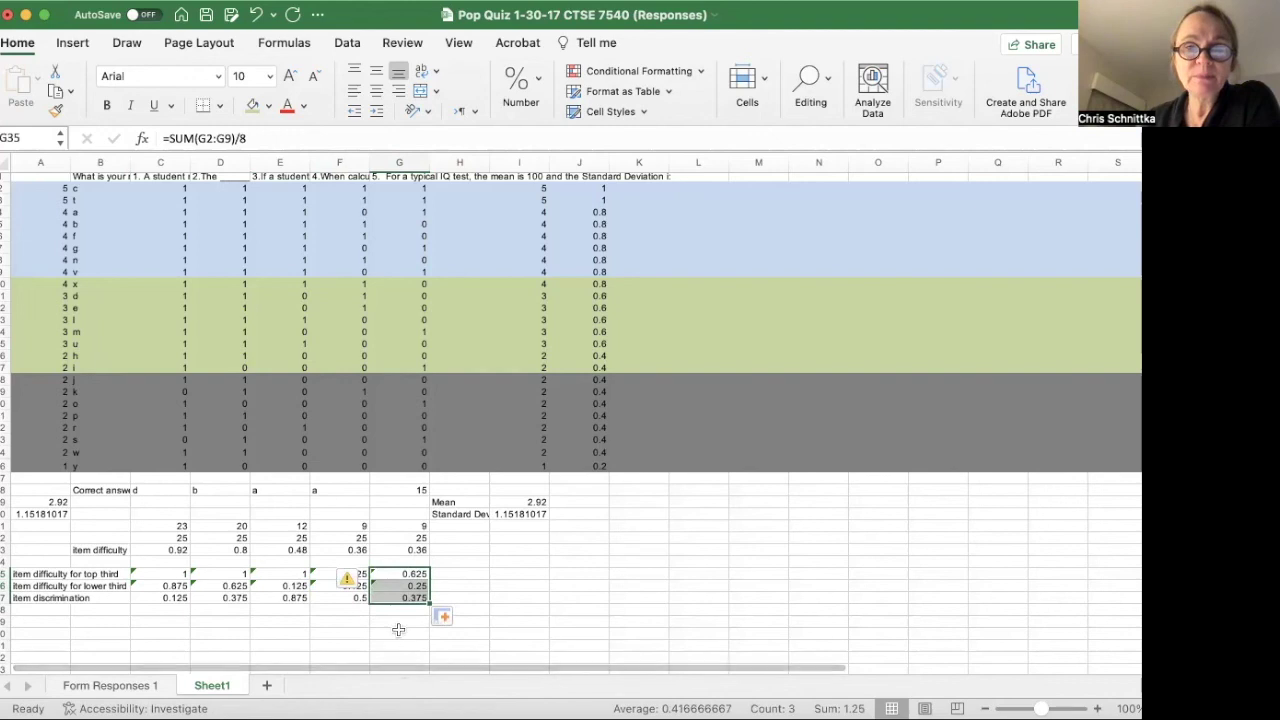
{"action": "left_click", "coordinate": [398, 631]}
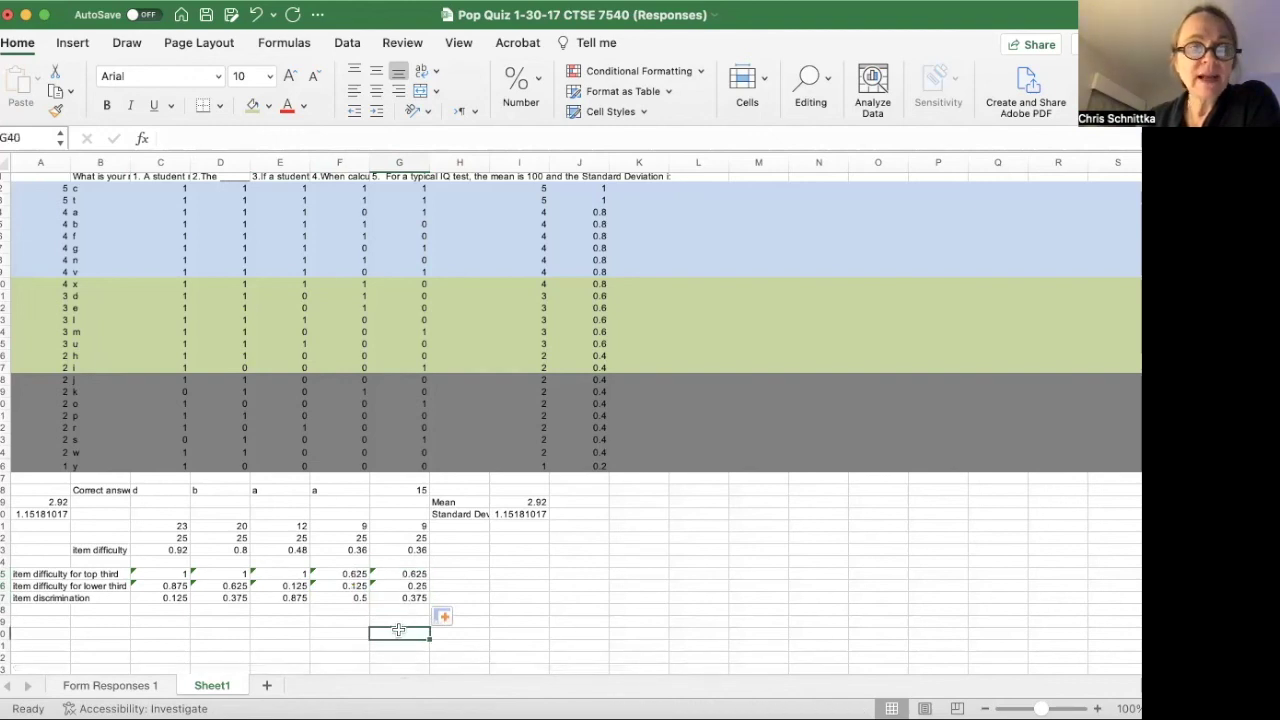